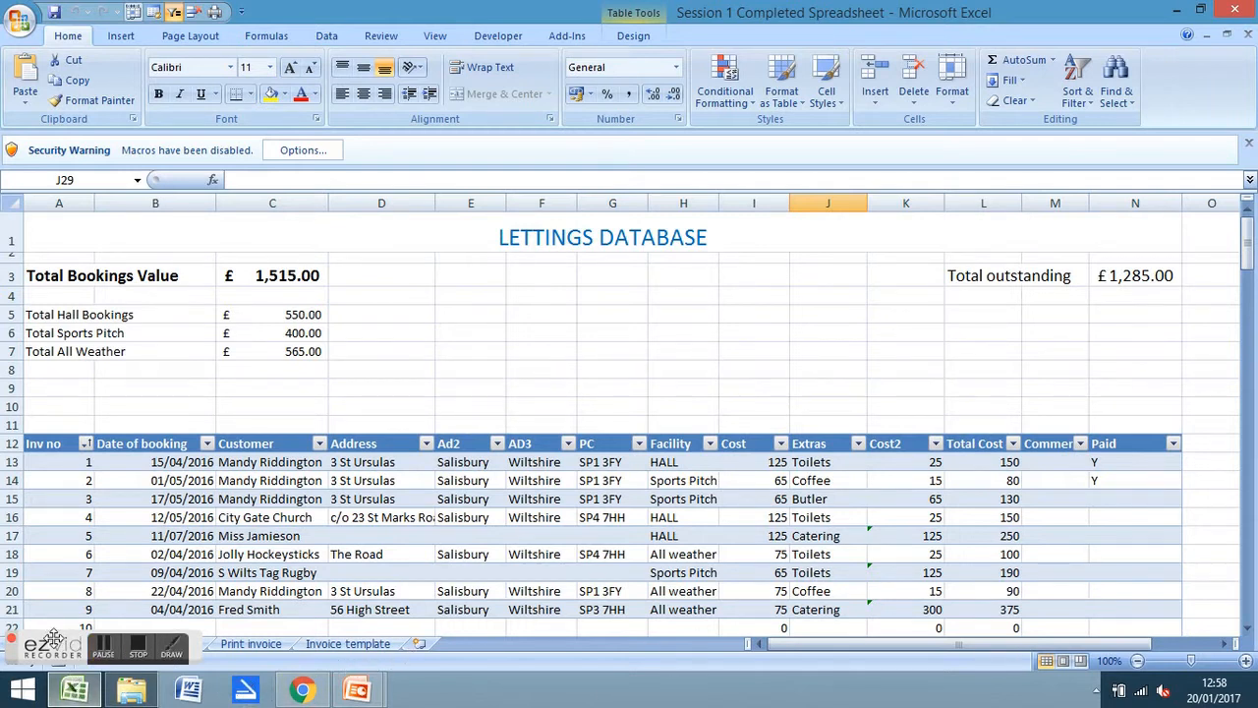
Look over the Diary sheet's contents, then return to the Bookings sheet
drag(48, 647, 182, 686)
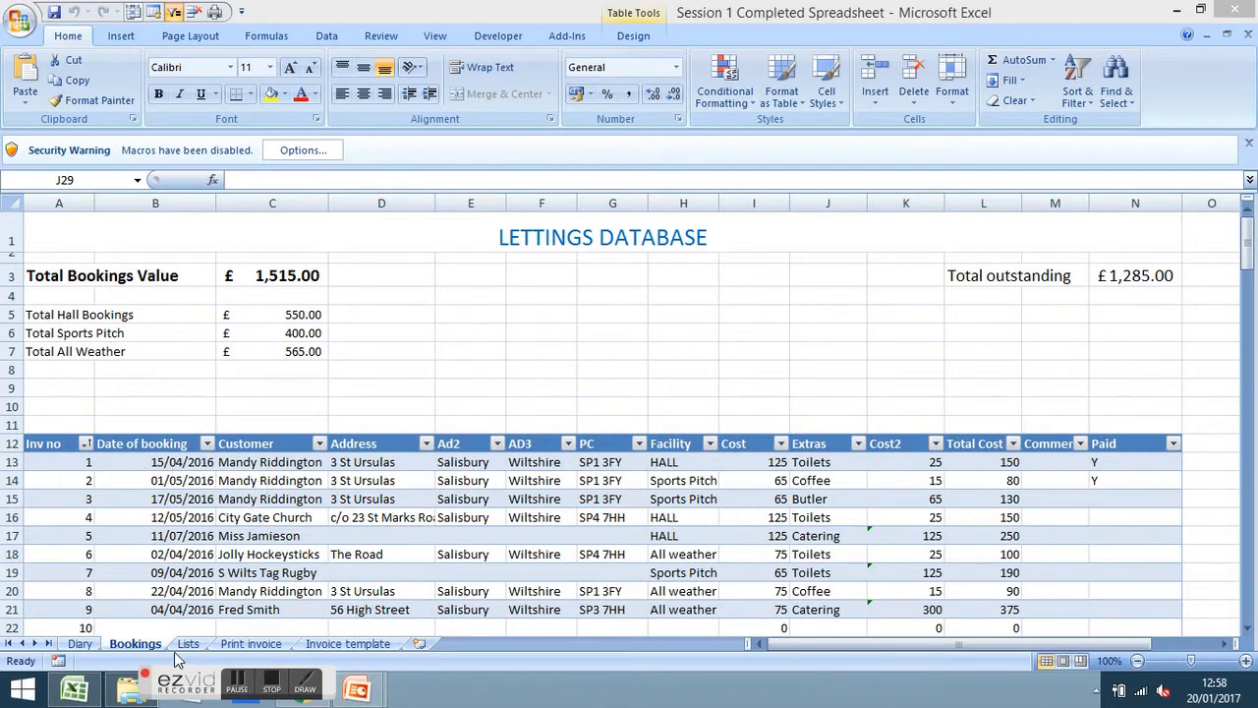
click(79, 644)
click(827, 470)
scroll(827, 470, up, 20)
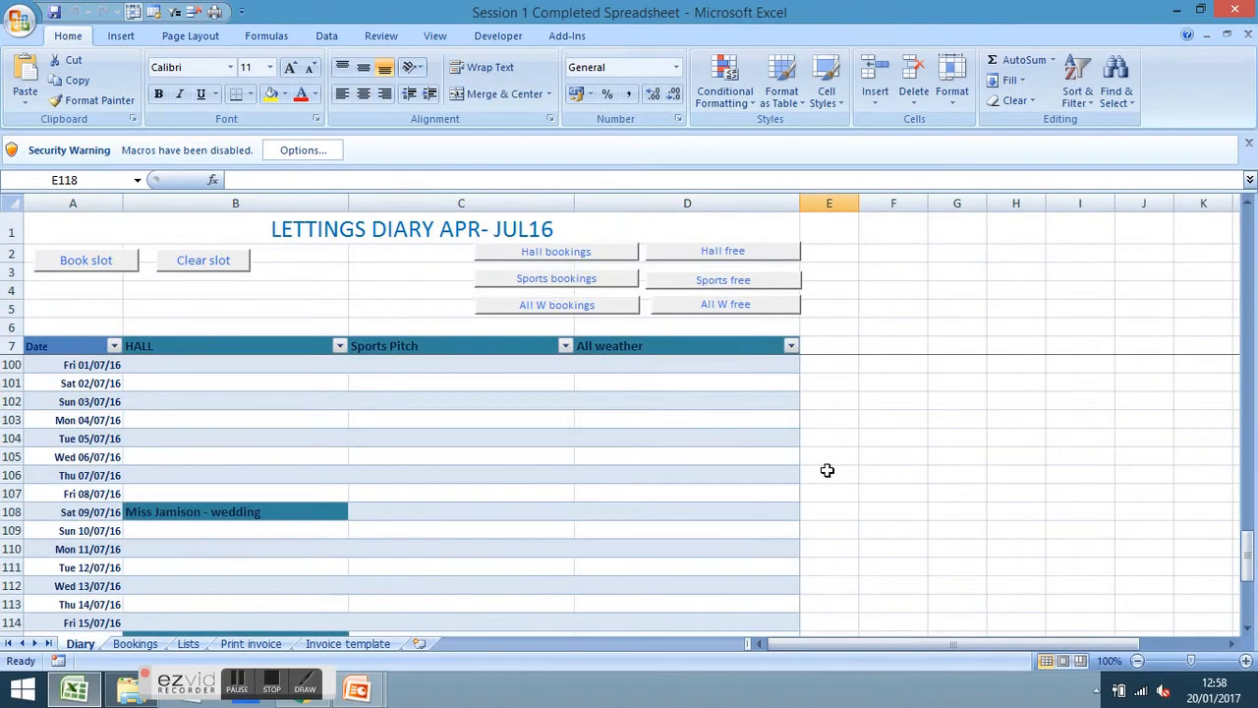
scroll(827, 470, up, 14)
scroll(827, 470, down, 6)
scroll(829, 470, up, 7)
scroll(829, 470, down, 5)
scroll(828, 470, up, 5)
scroll(828, 470, down, 2)
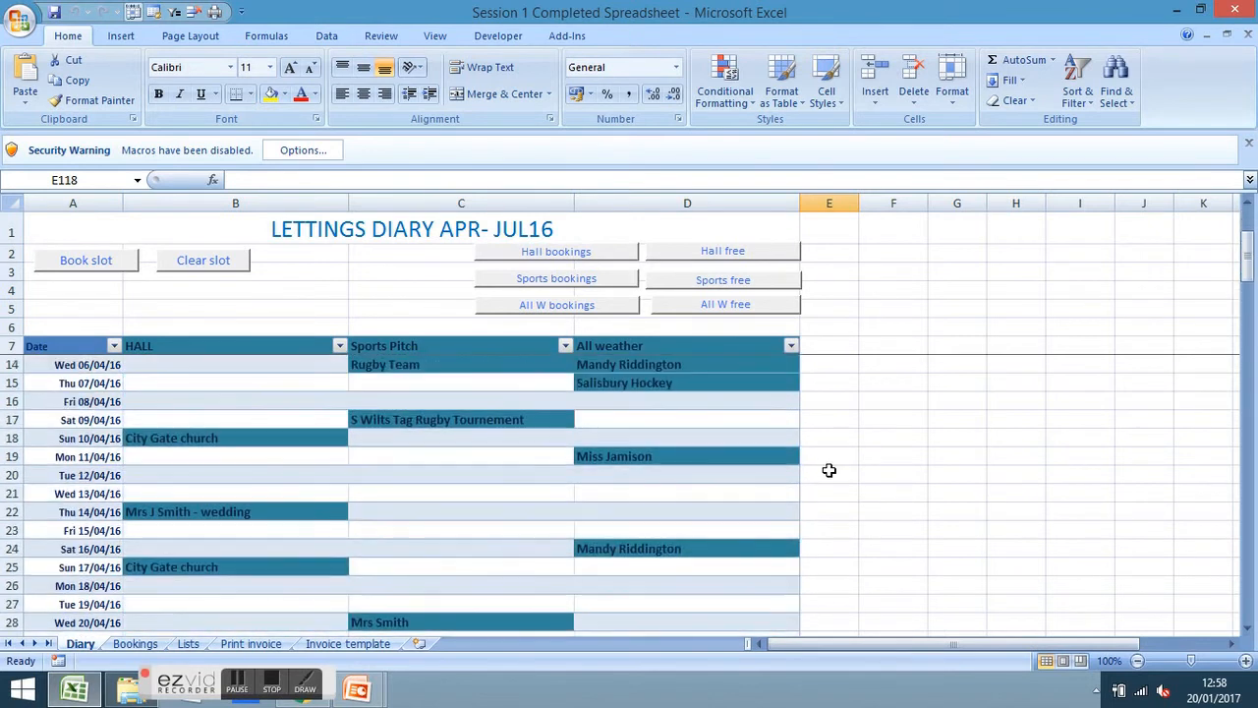
scroll(829, 470, up, 2)
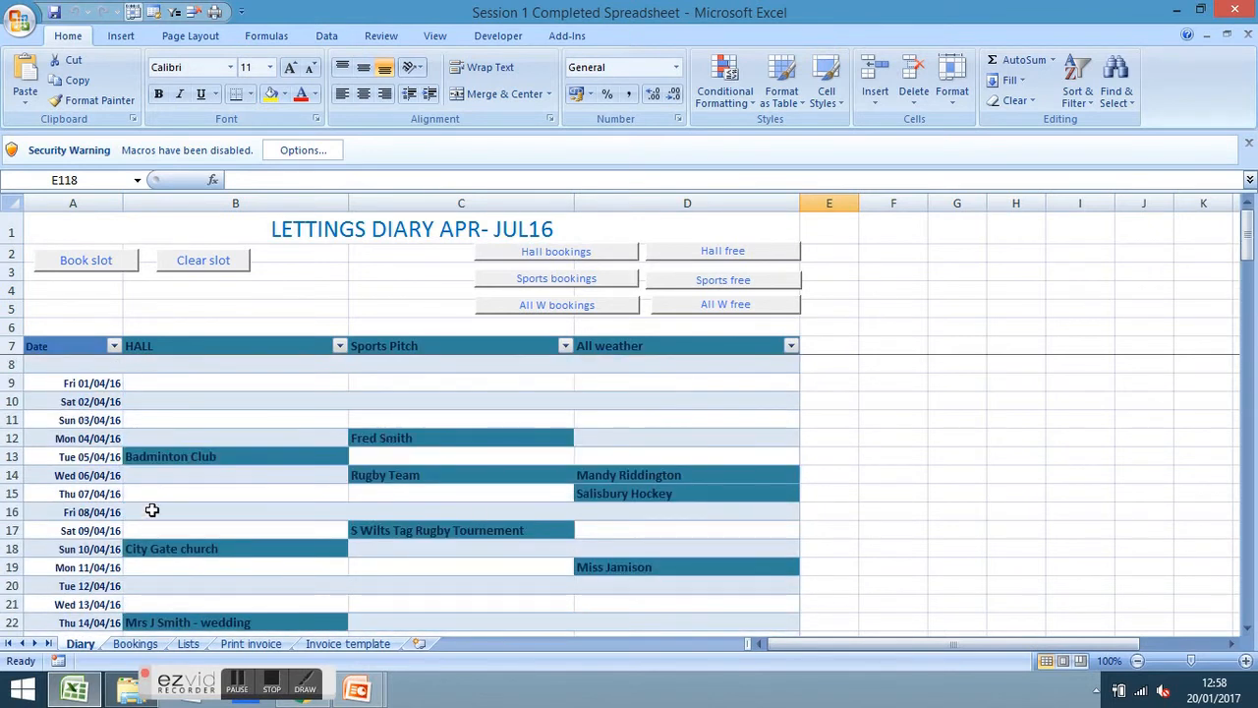
scroll(753, 586, down, 3)
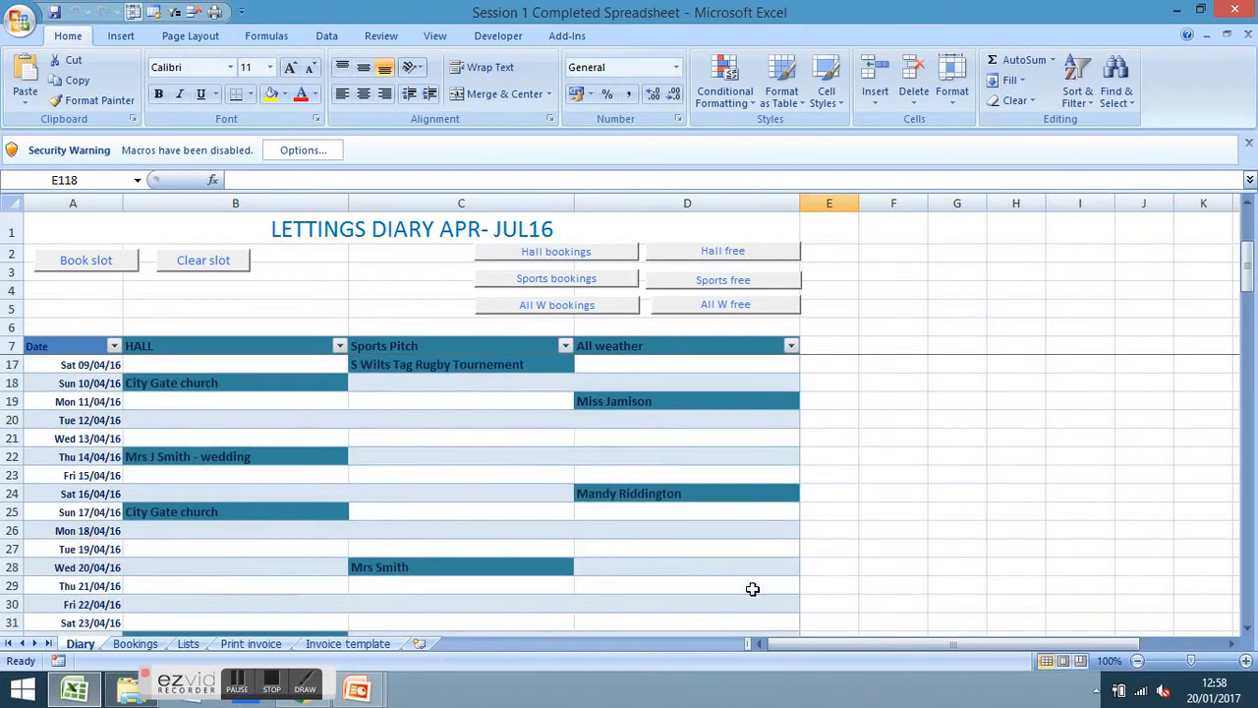
scroll(752, 587, down, 1)
scroll(753, 588, up, 4)
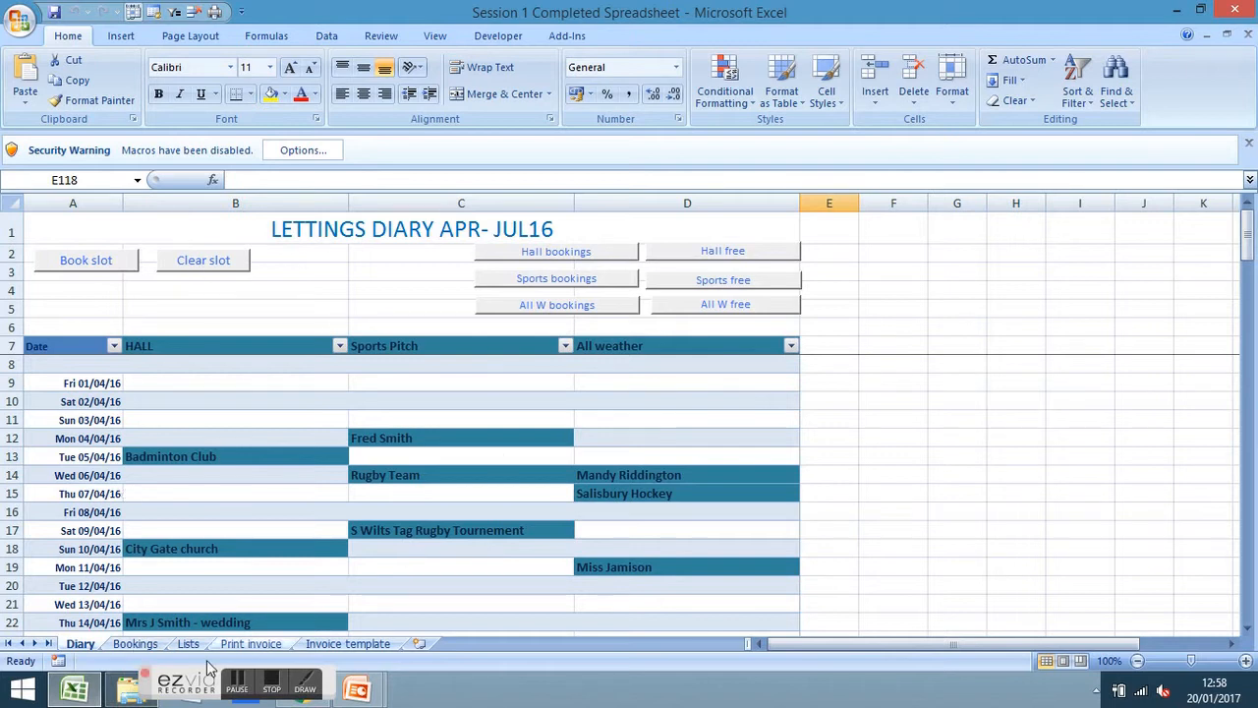
click(139, 646)
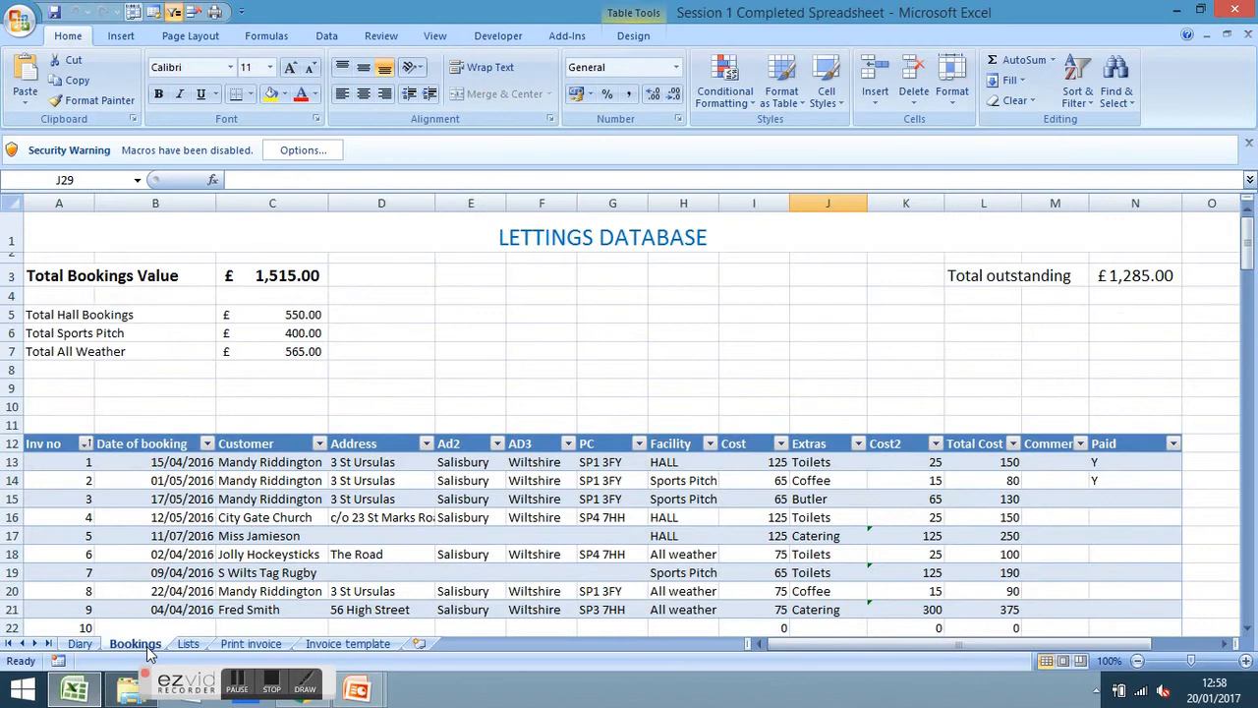
click(80, 647)
click(147, 648)
Create a new blank workbook, Book3, from the File menu
key(alt+f)
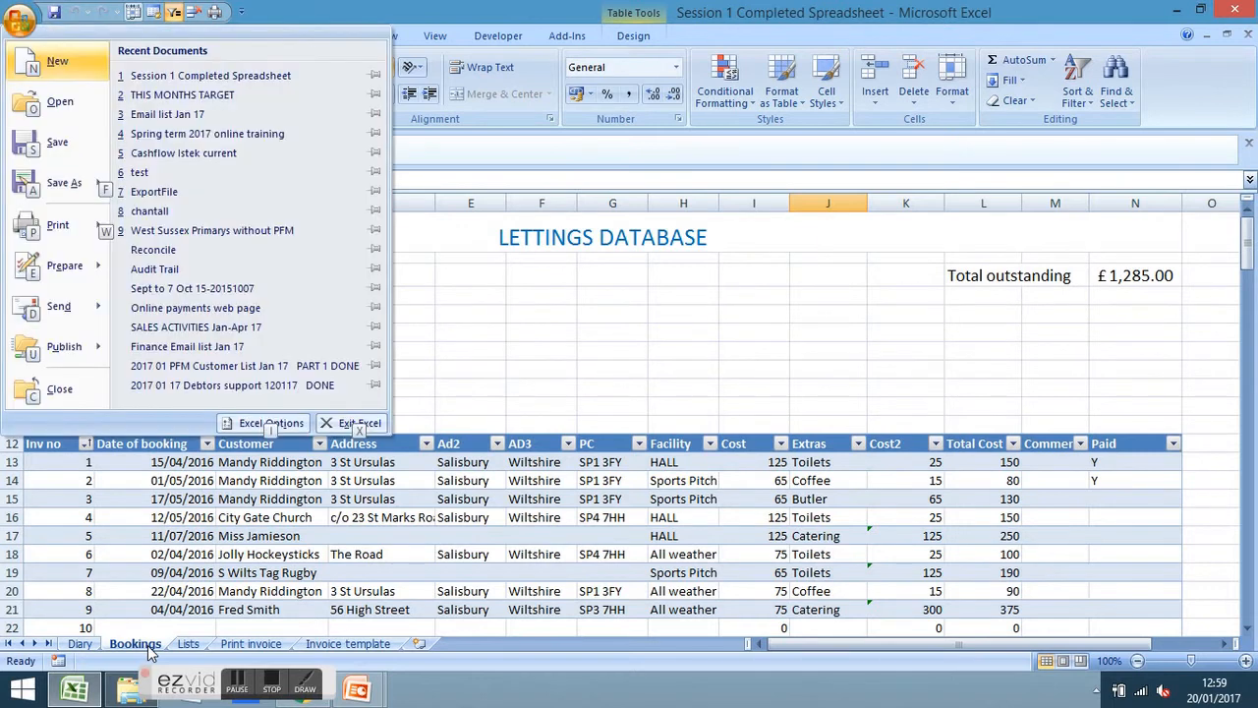
key(n)
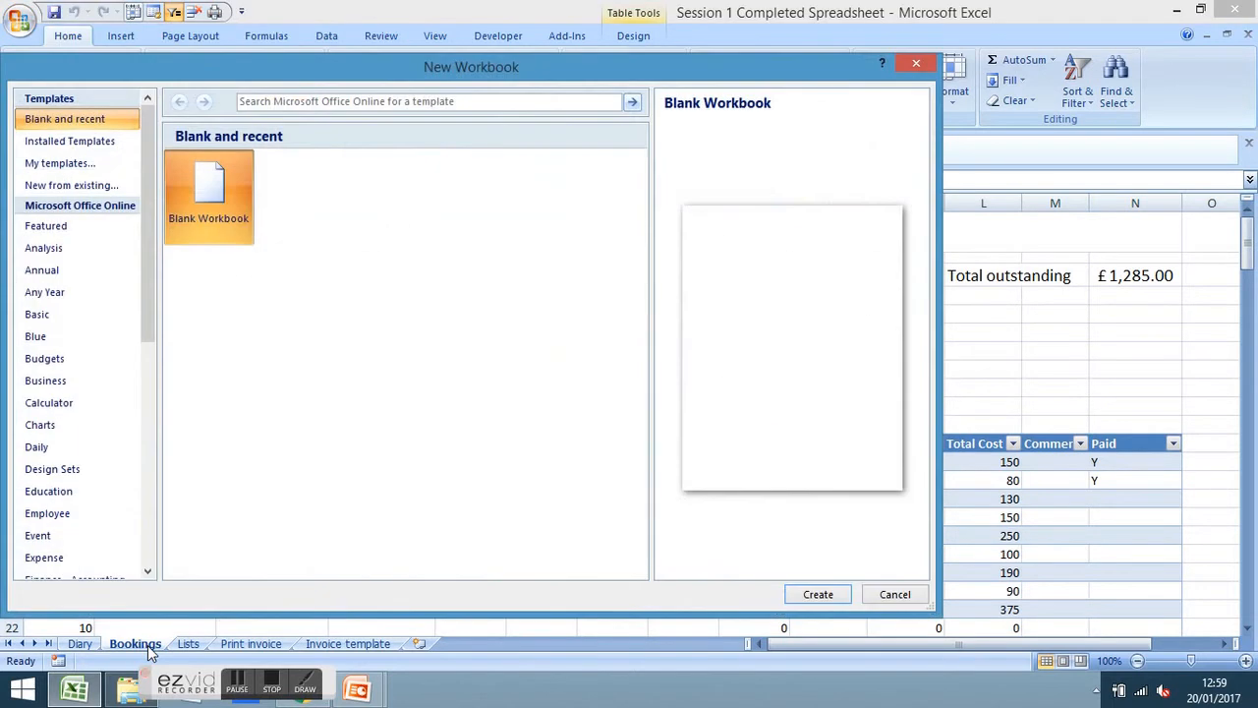
key(Return)
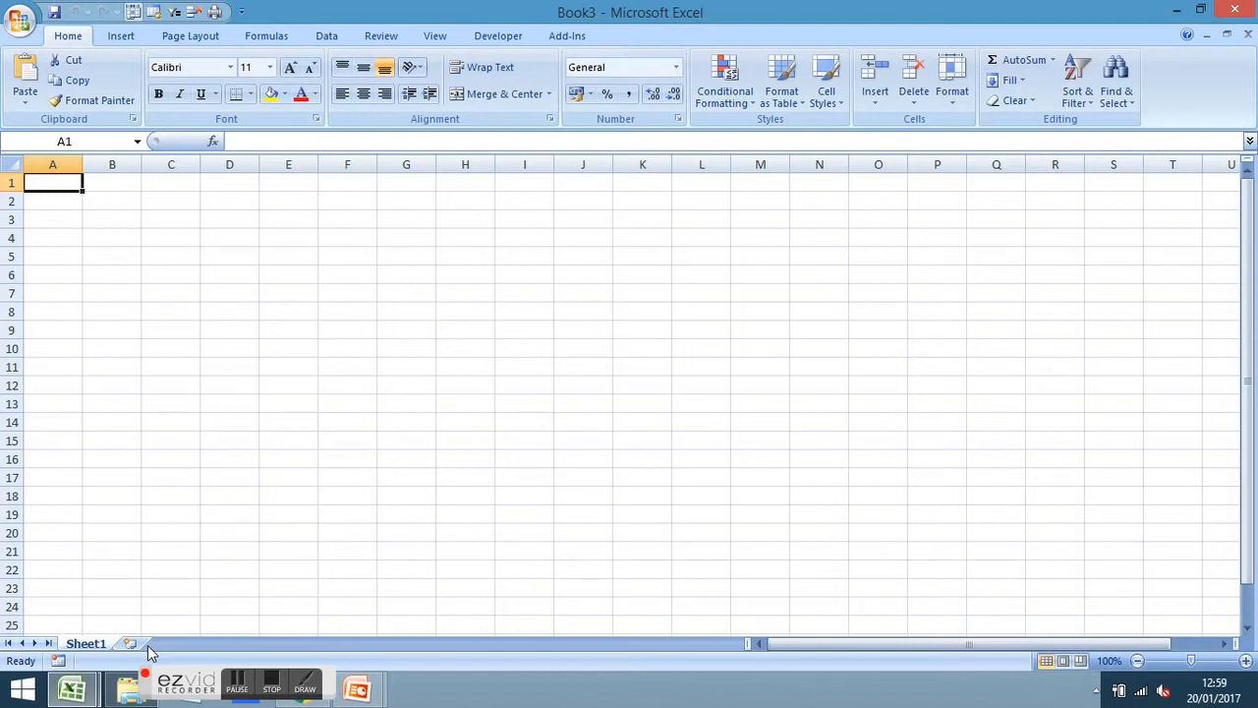
Enter 1/02/2017 in cell A3 and reselect it
key(Down)
key(Down)
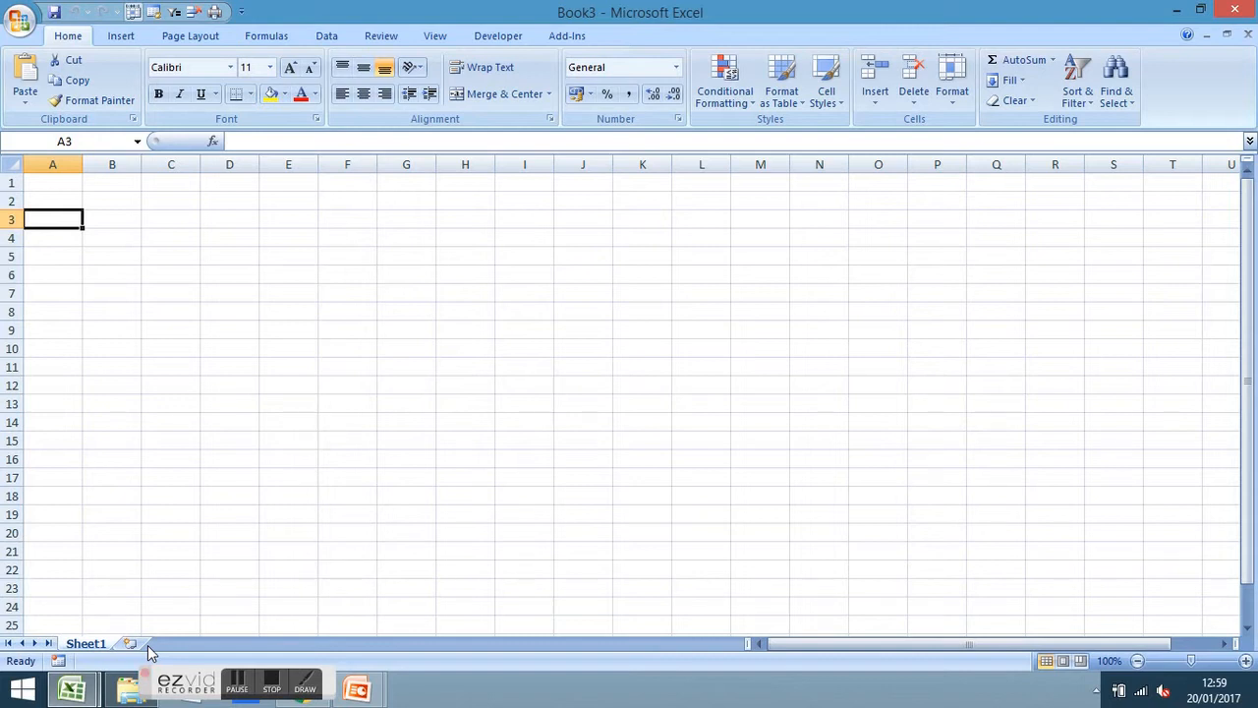
text(1)
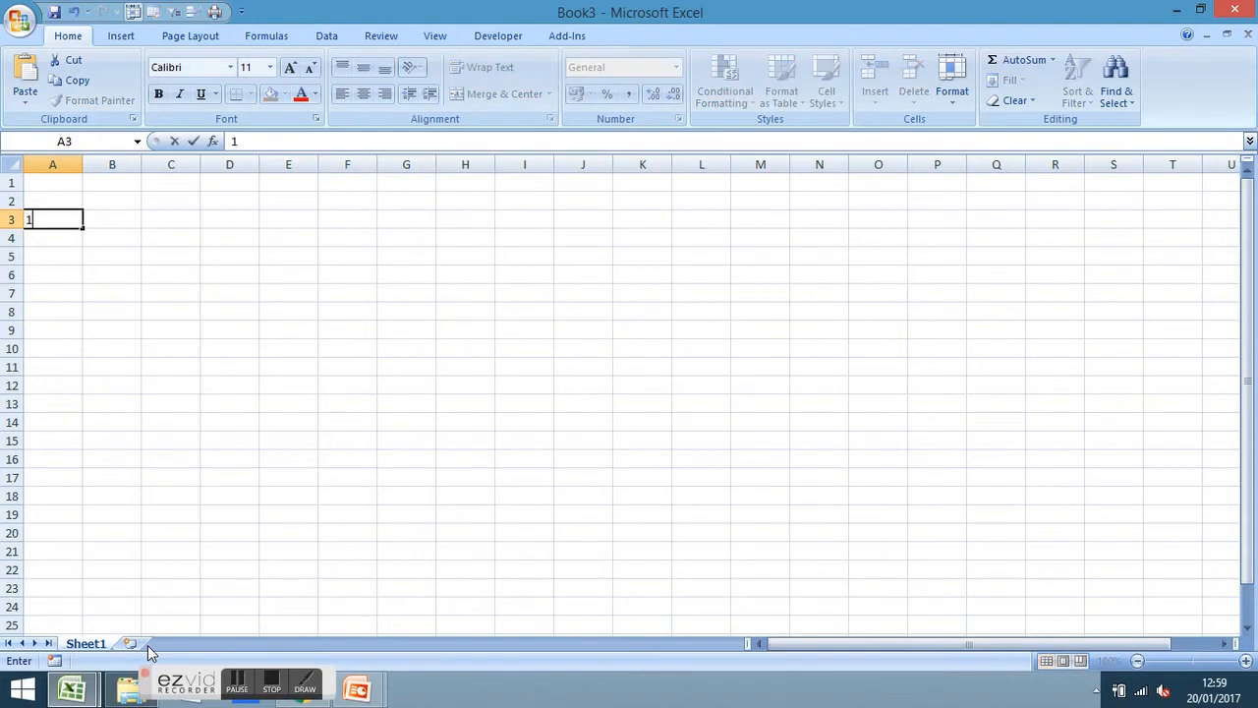
text(/02/2017)
key(Return)
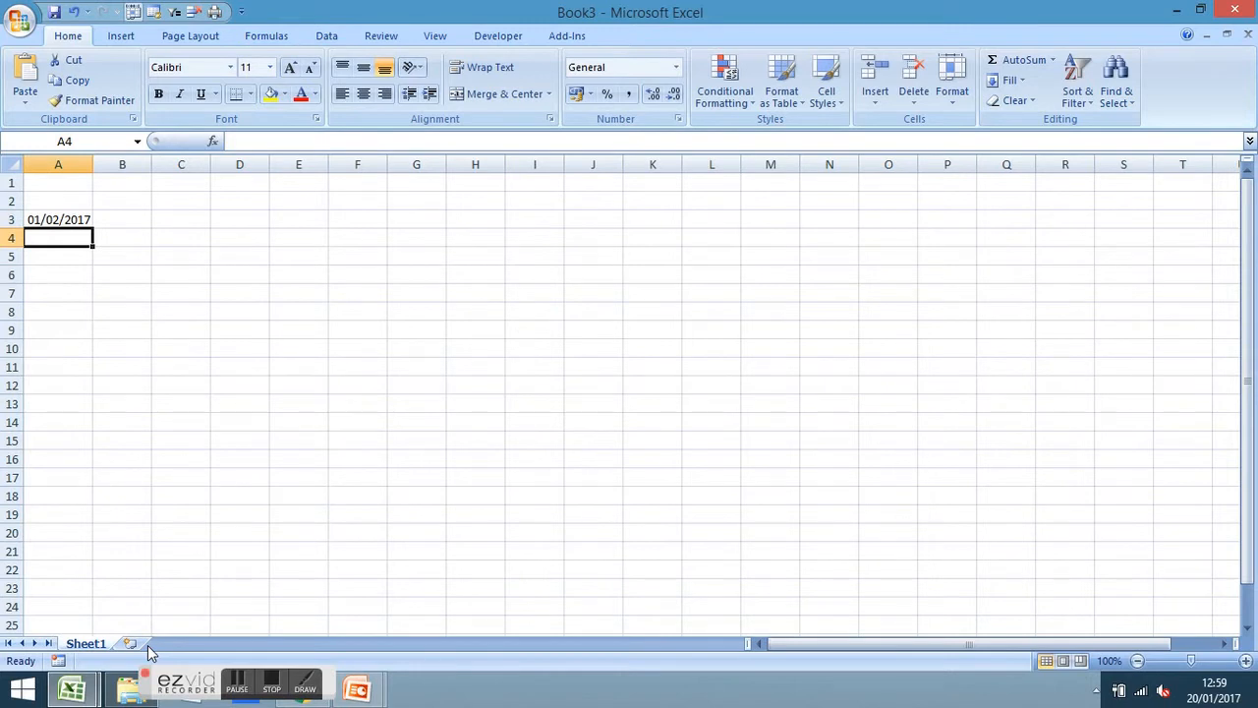
click(73, 220)
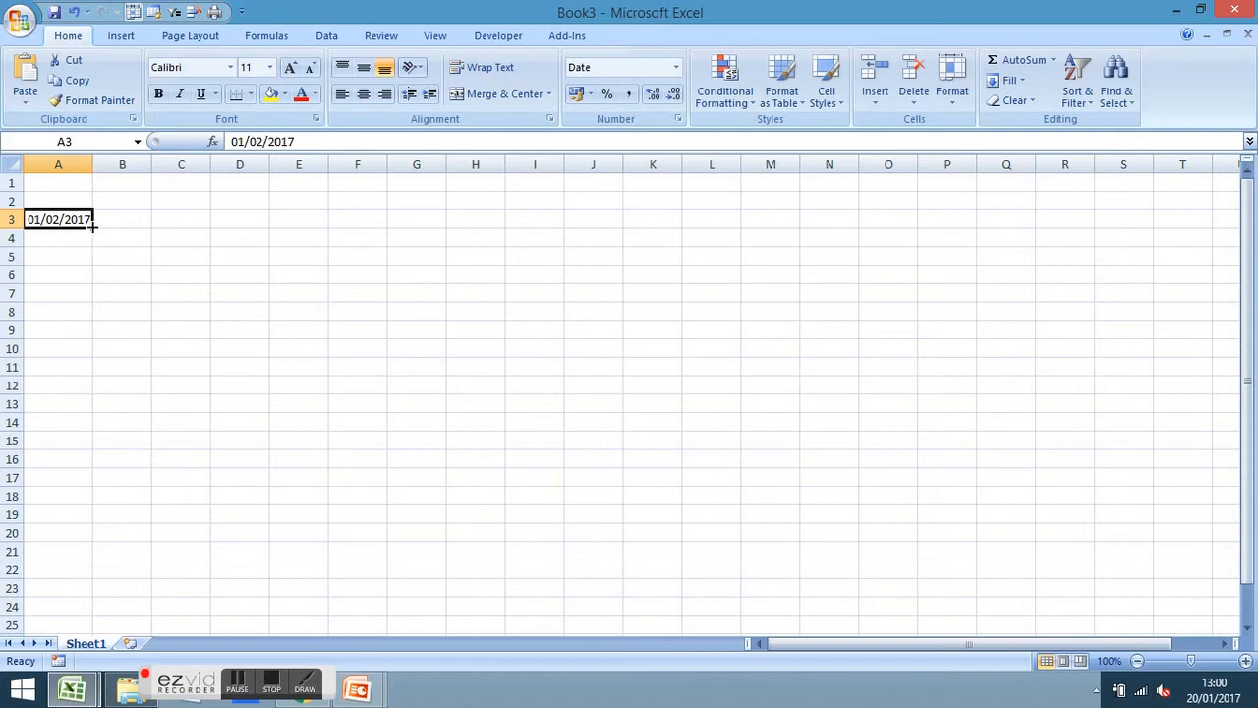
Fill A3 down to A23 with weekdays only and check the skipped weekends
drag(93, 226, 73, 603)
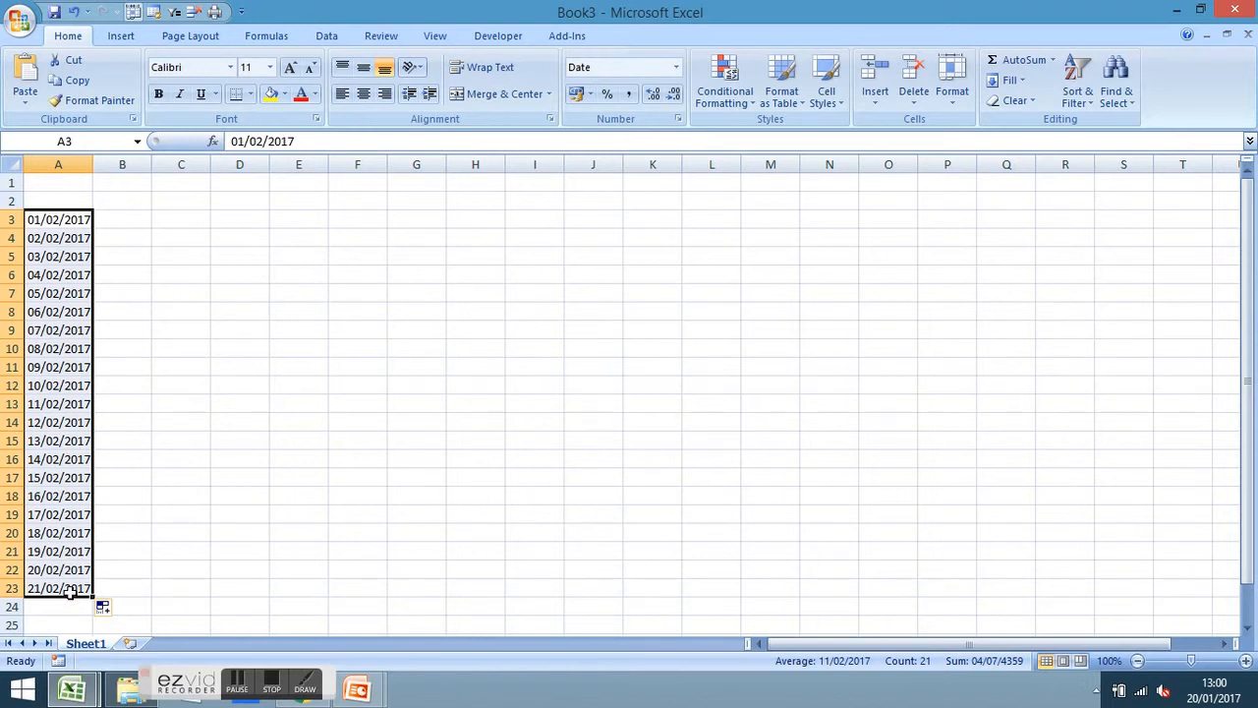
click(118, 611)
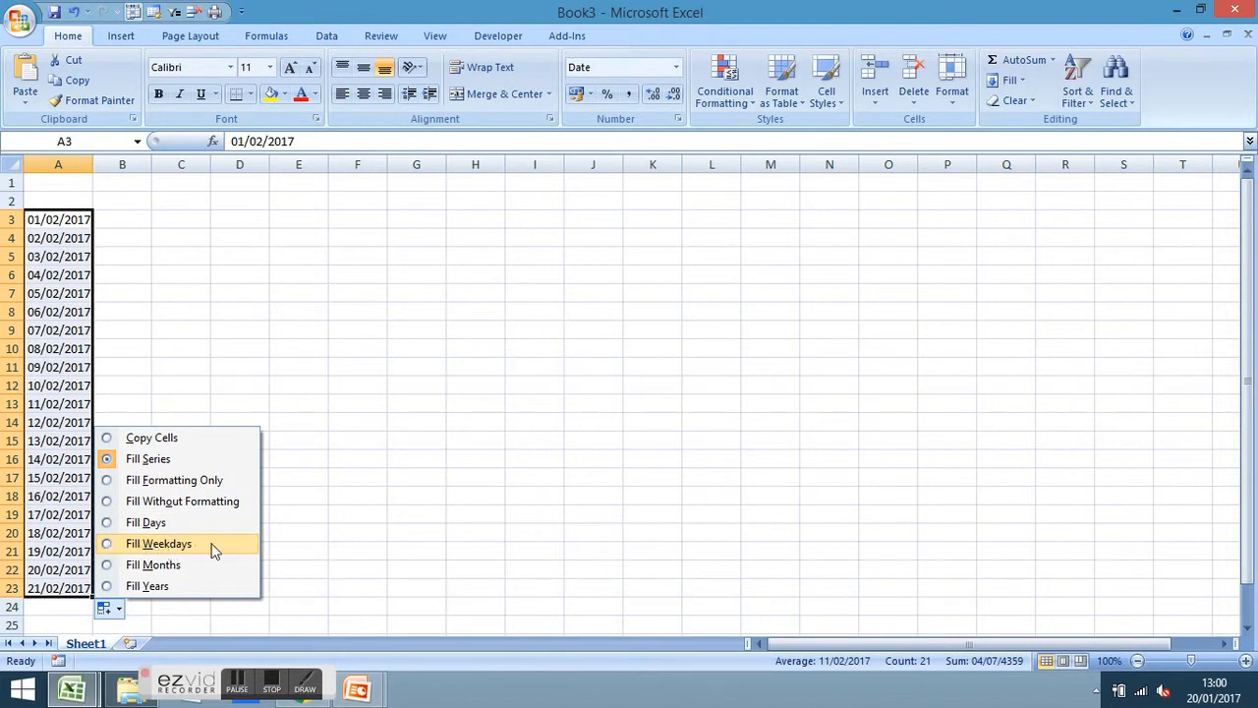
click(110, 546)
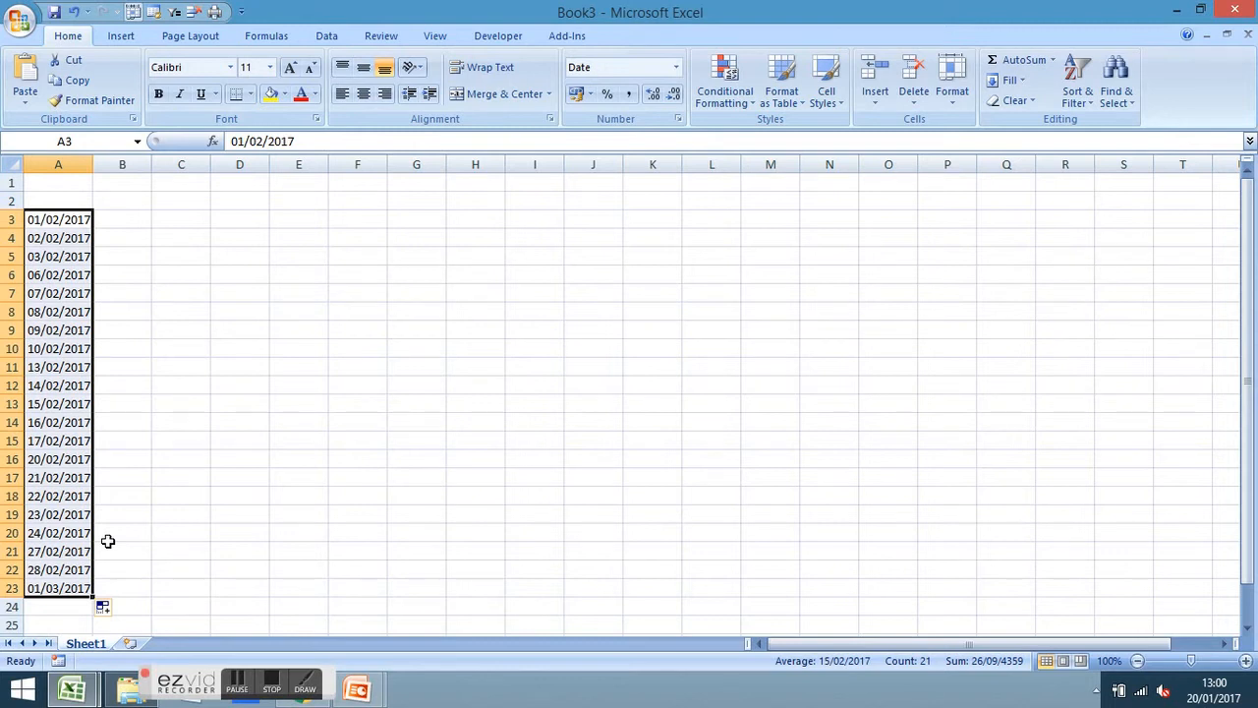
key(Up)
key(Up)
key(Down)
key(Down)
key(Down)
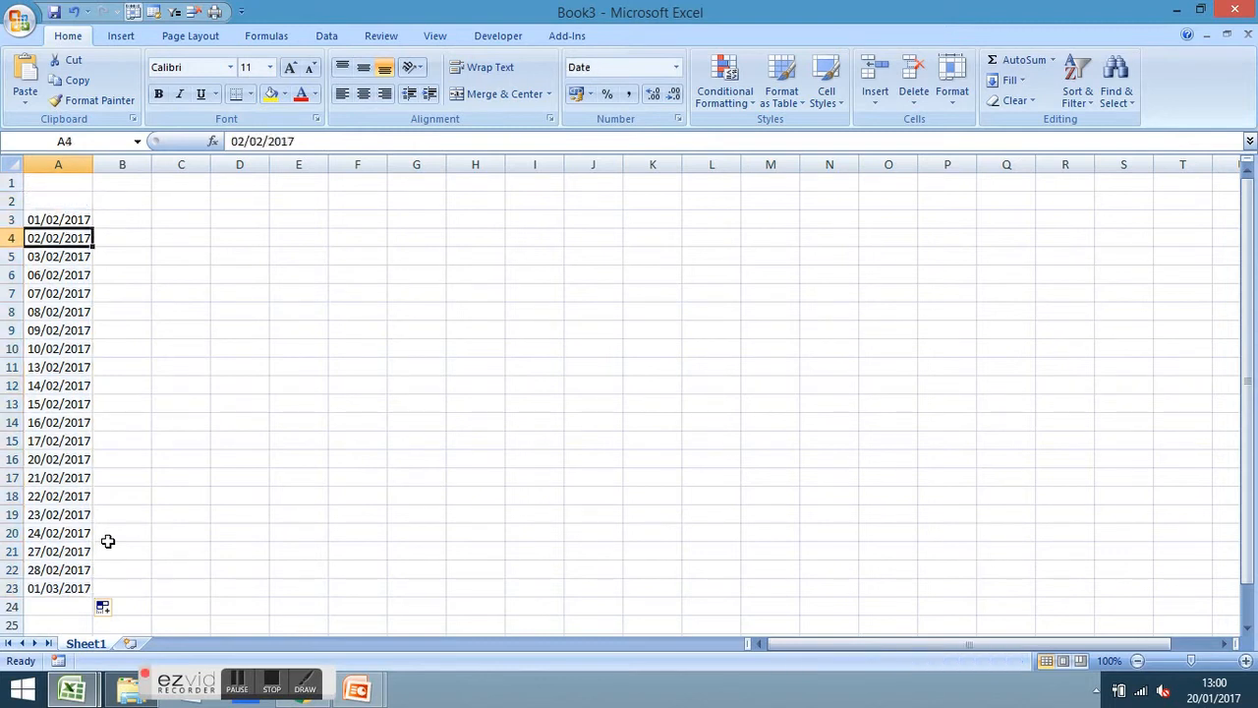
key(Down)
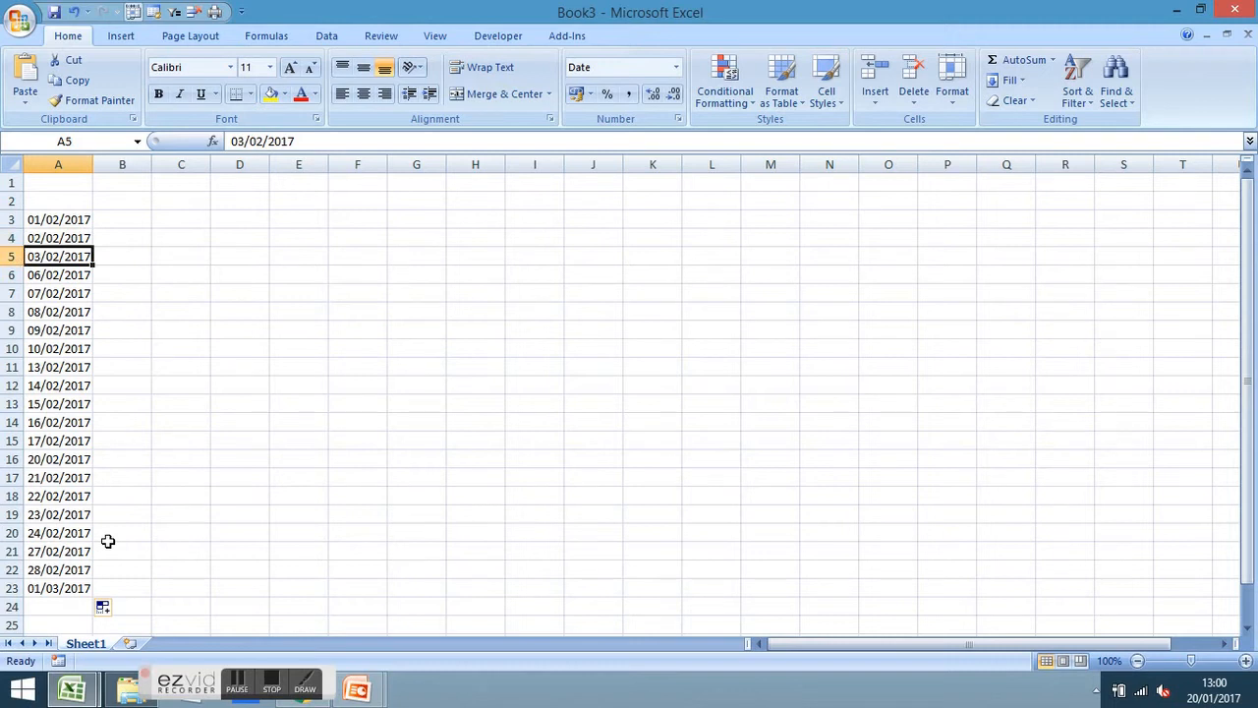
key(Down)
key(Down)
key(Up)
key(Down)
key(Up)
key(Up)
click(120, 609)
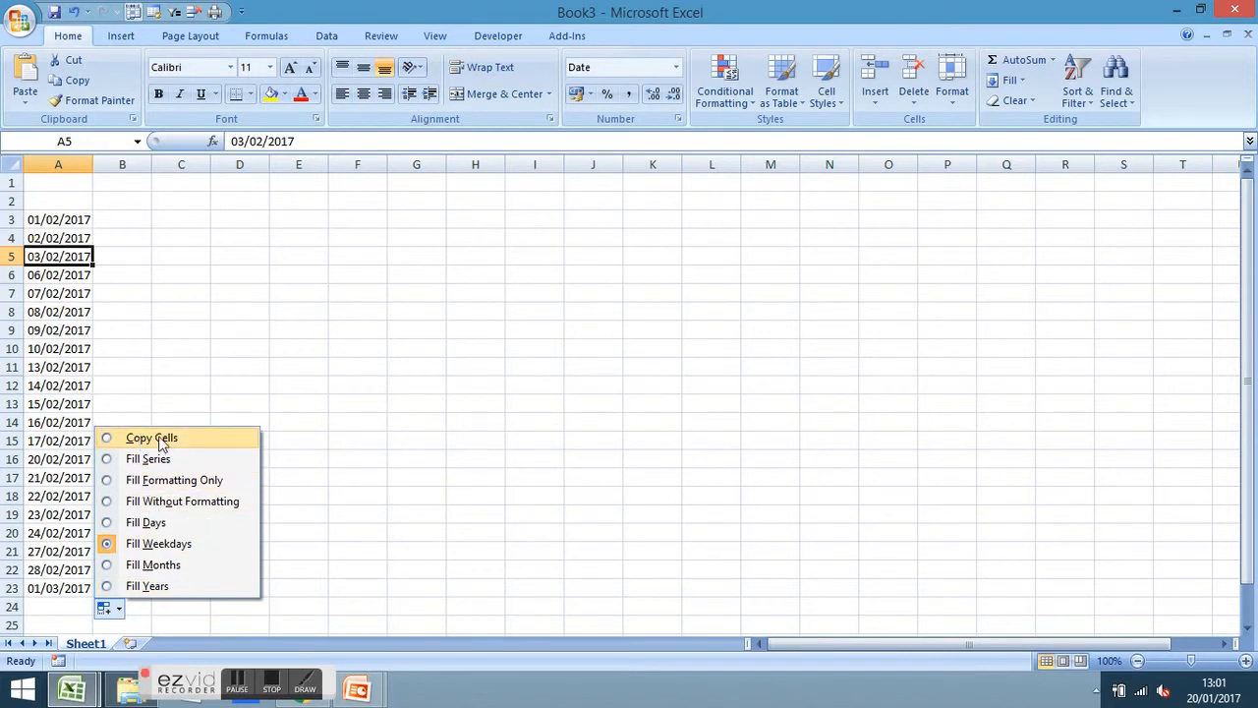
click(243, 327)
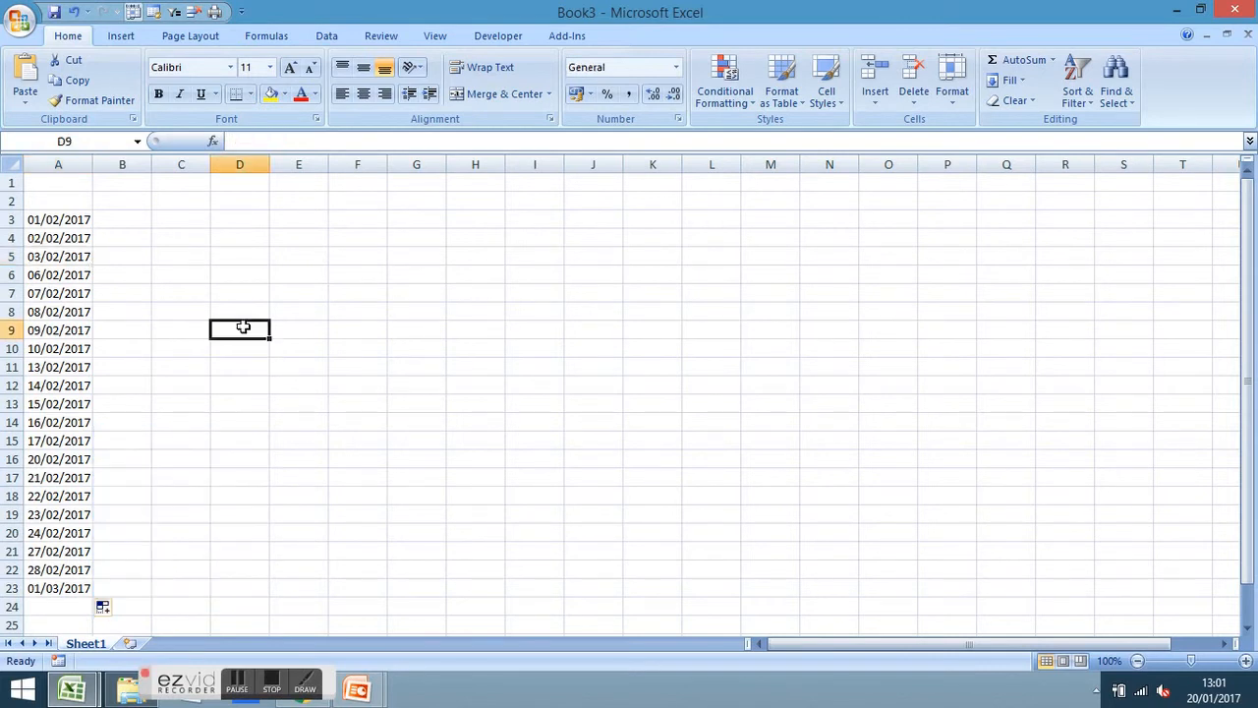
Re-fill the weekday dates from A3 much further down column A
click(85, 588)
scroll(85, 587, down, 1)
scroll(85, 586, down, 1)
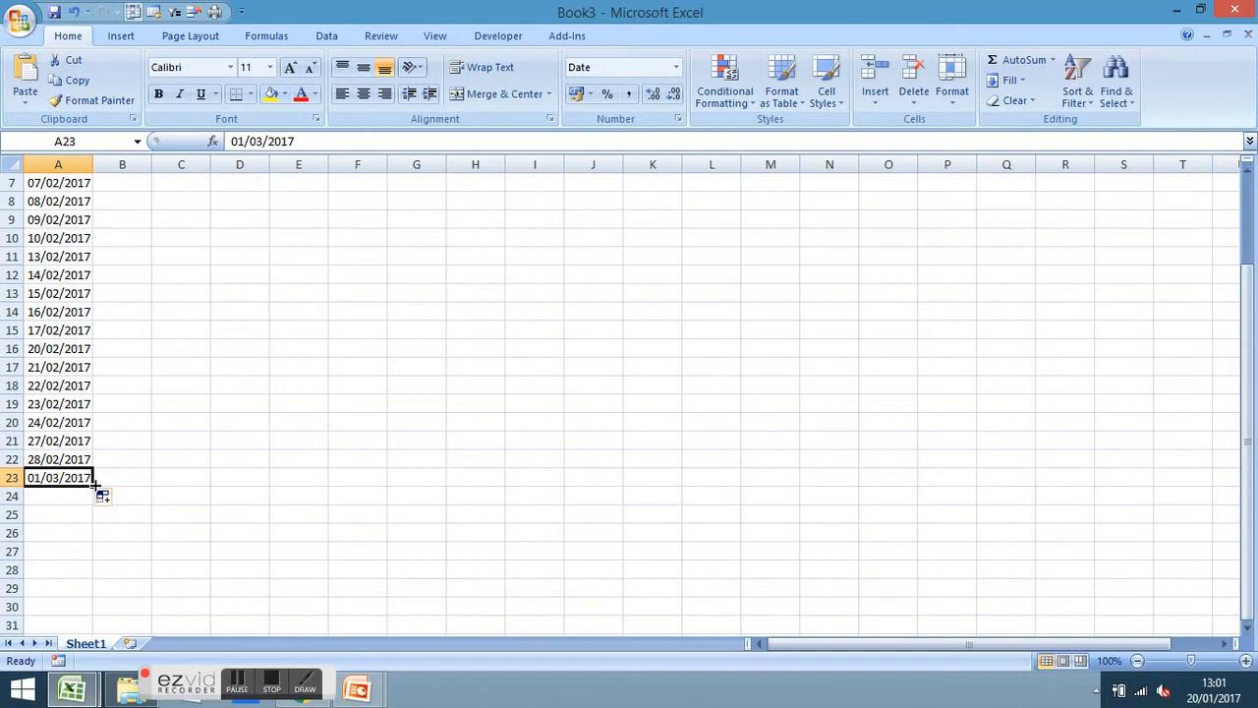
scroll(94, 482, up, 2)
click(69, 219)
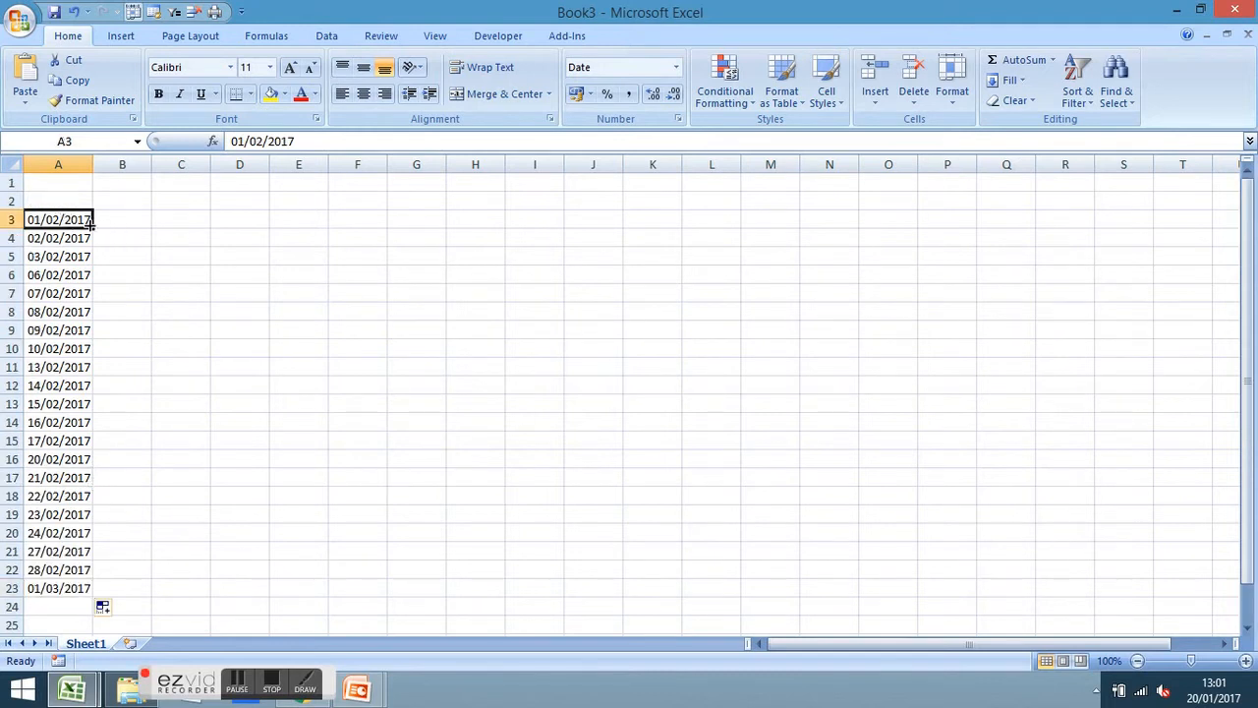
drag(94, 230, 68, 547)
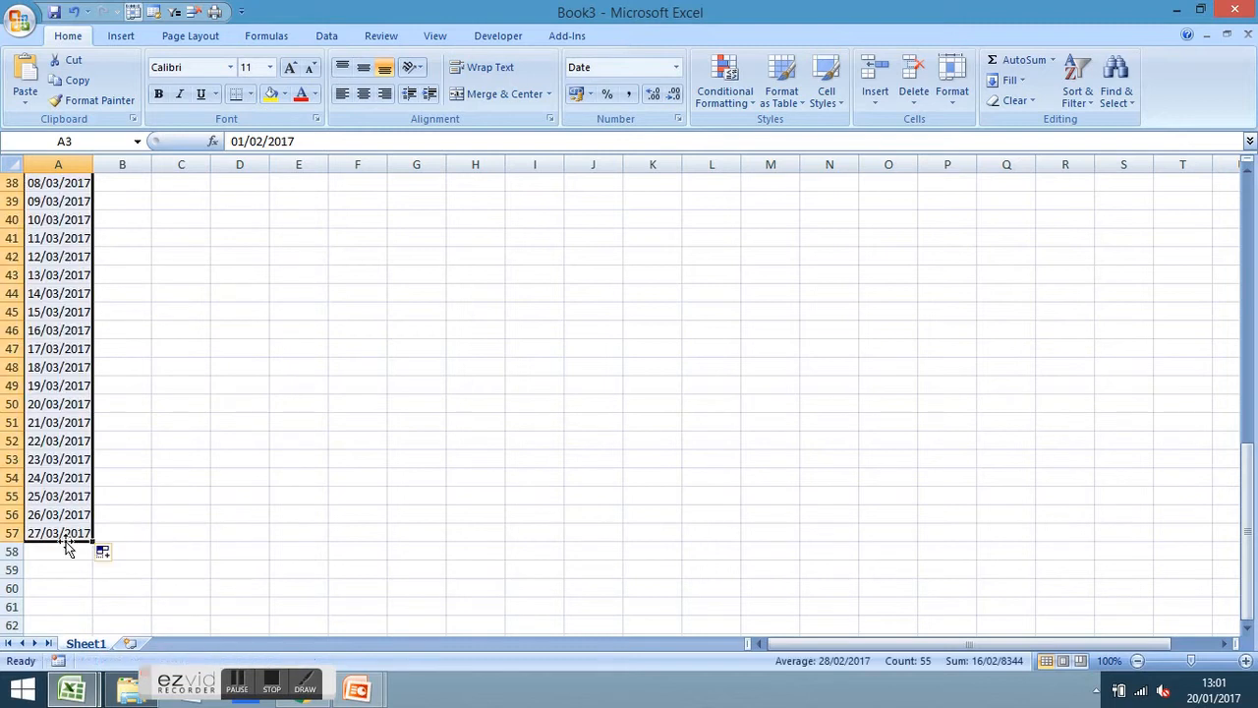
click(118, 555)
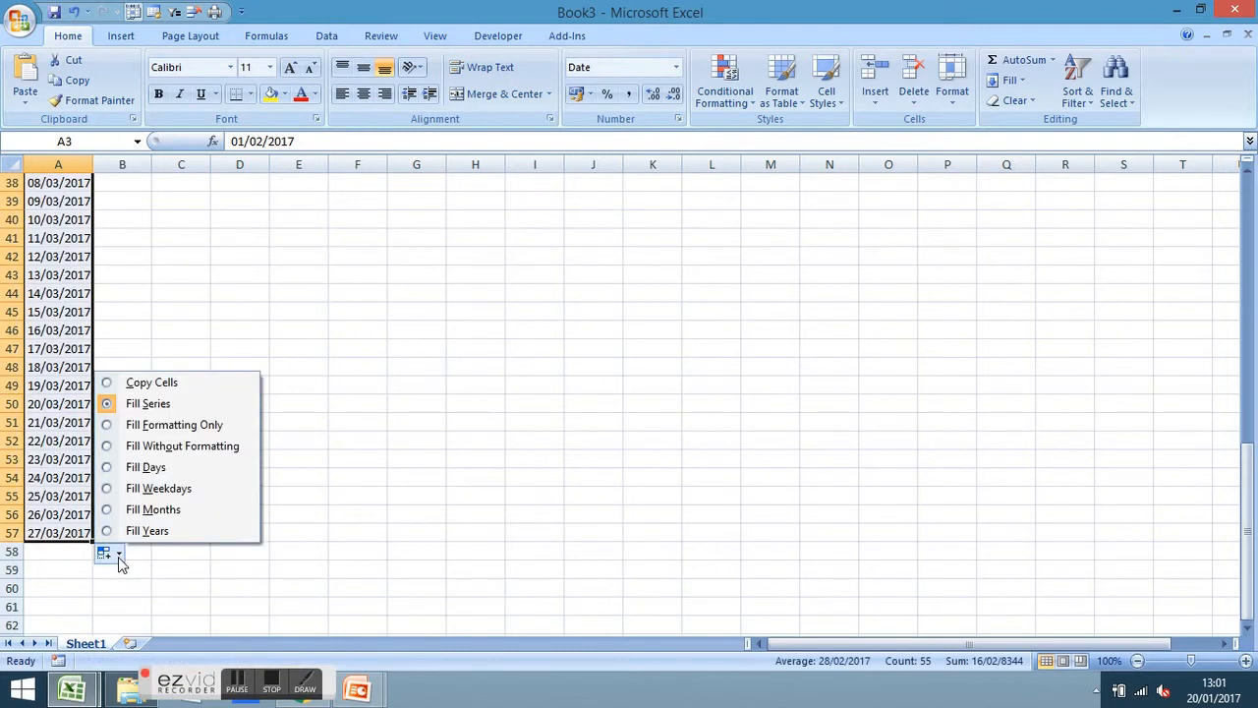
click(113, 489)
scroll(247, 494, down, 11)
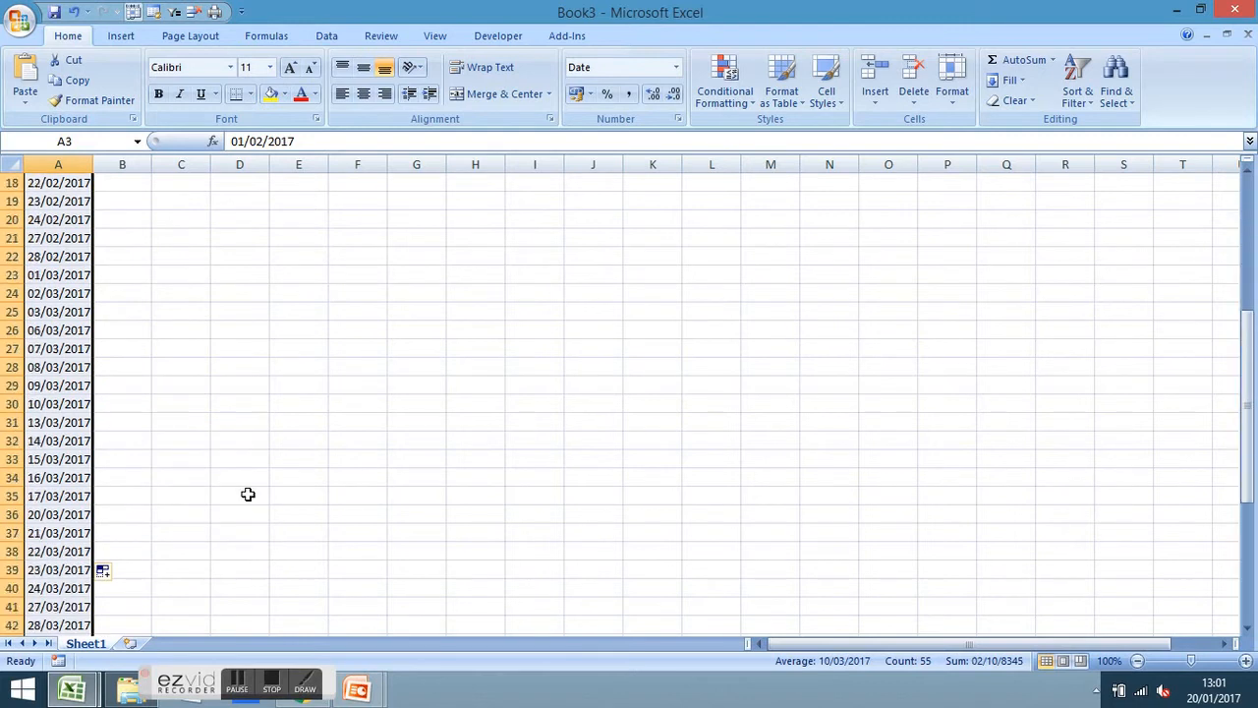
scroll(248, 494, up, 12)
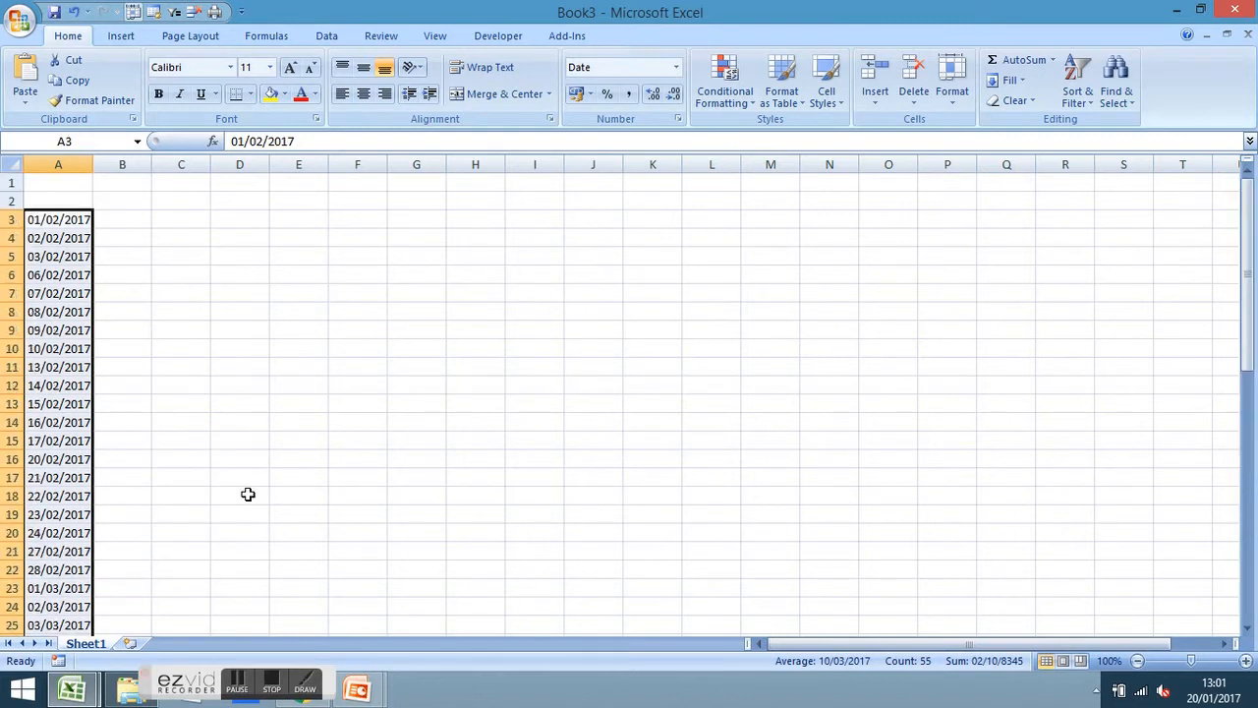
click(249, 406)
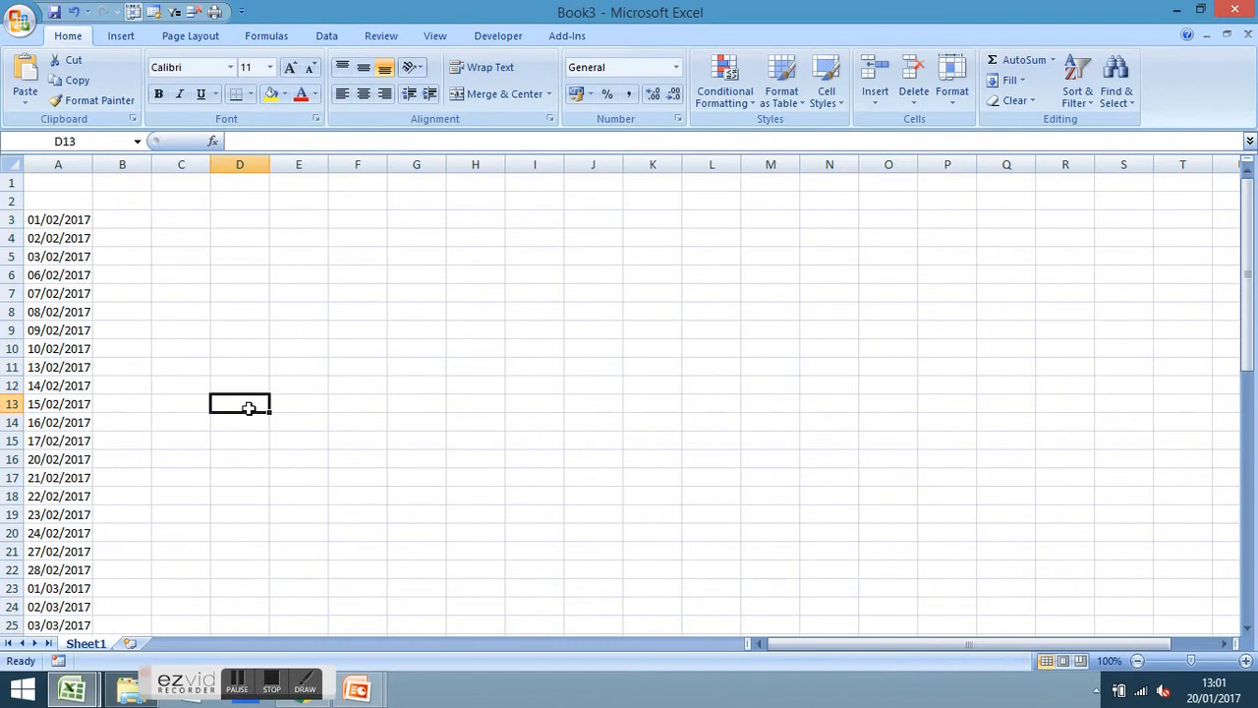
Delete the surplus dates in rows 46 to 57, ending the list at 31/03/2017
scroll(273, 419, down, 13)
scroll(273, 419, up, 1)
drag(65, 552, 60, 349)
key(Delete)
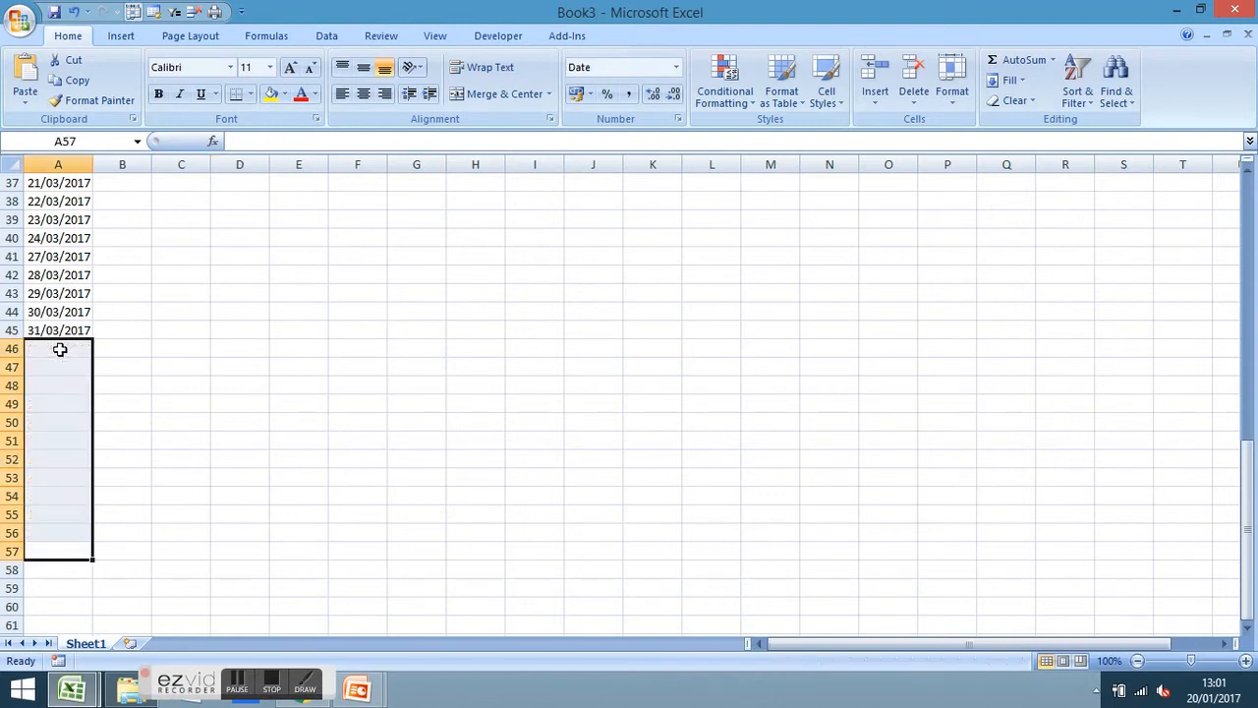
scroll(295, 444, up, 12)
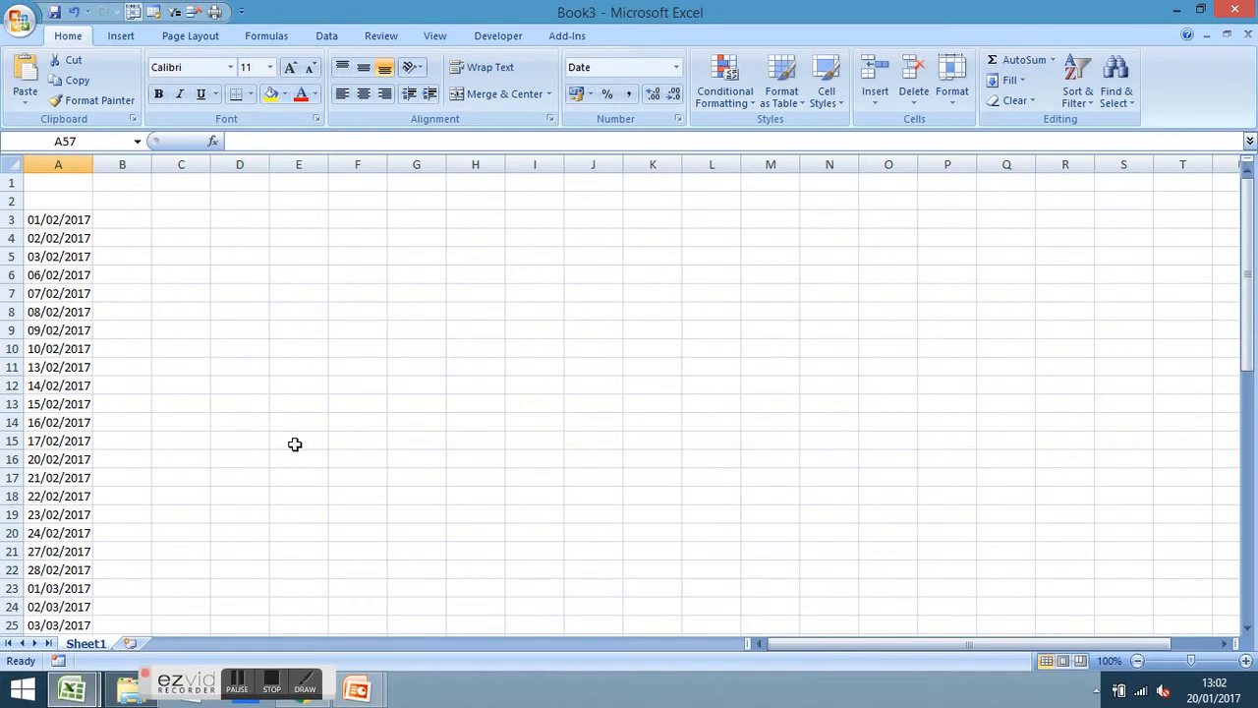
scroll(124, 285, down, 6)
scroll(127, 304, up, 3)
scroll(127, 304, up, 3)
Enter 1/2/17 in G3 and fill it daily down to G10 (08/02/2017)
click(410, 216)
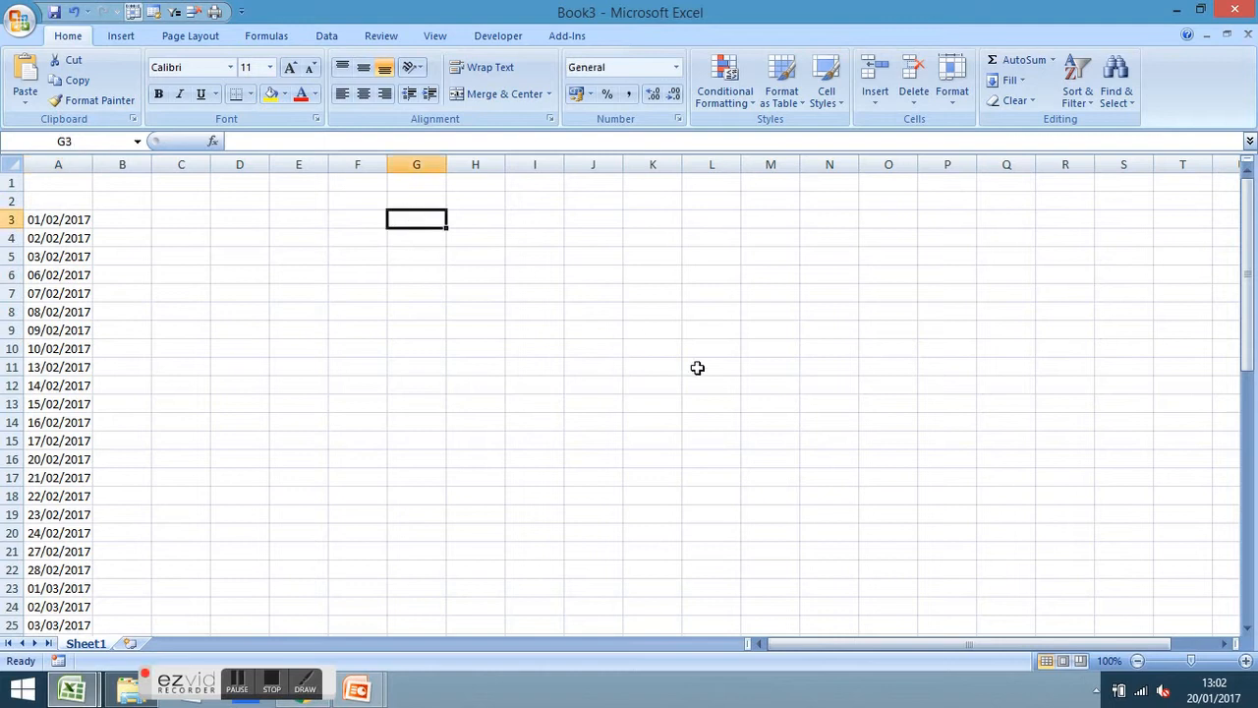
text(1/2/17)
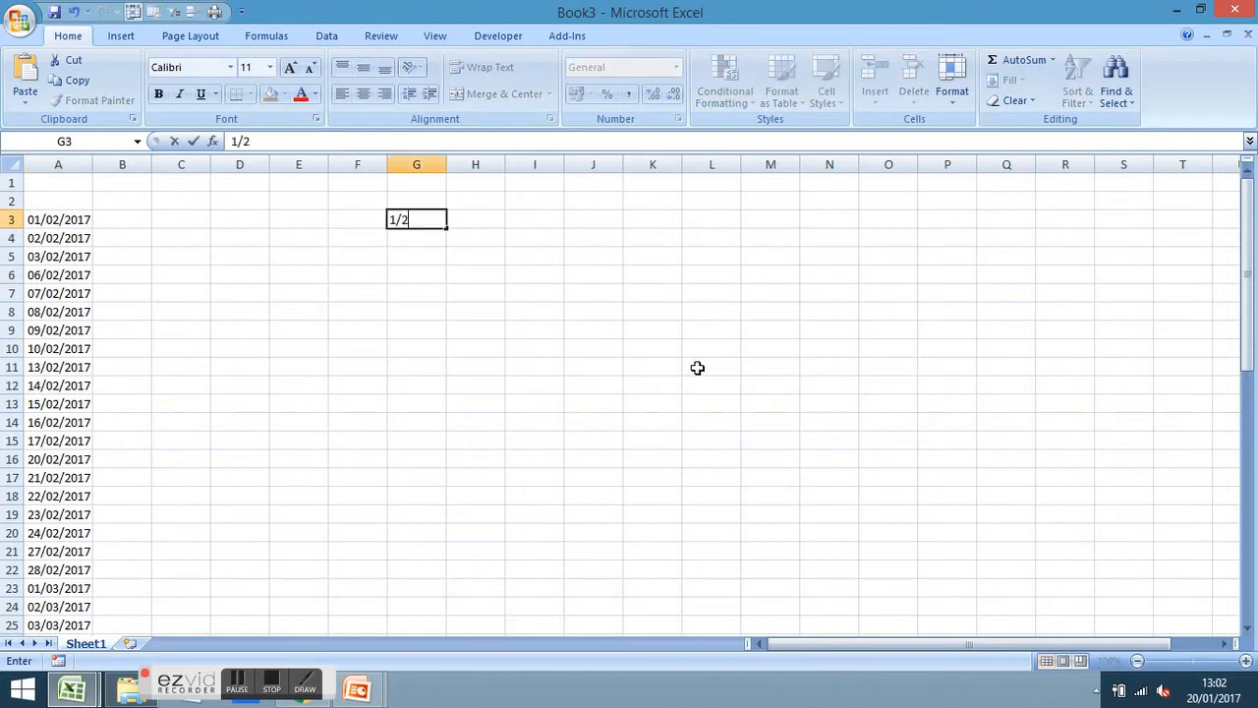
key(Return)
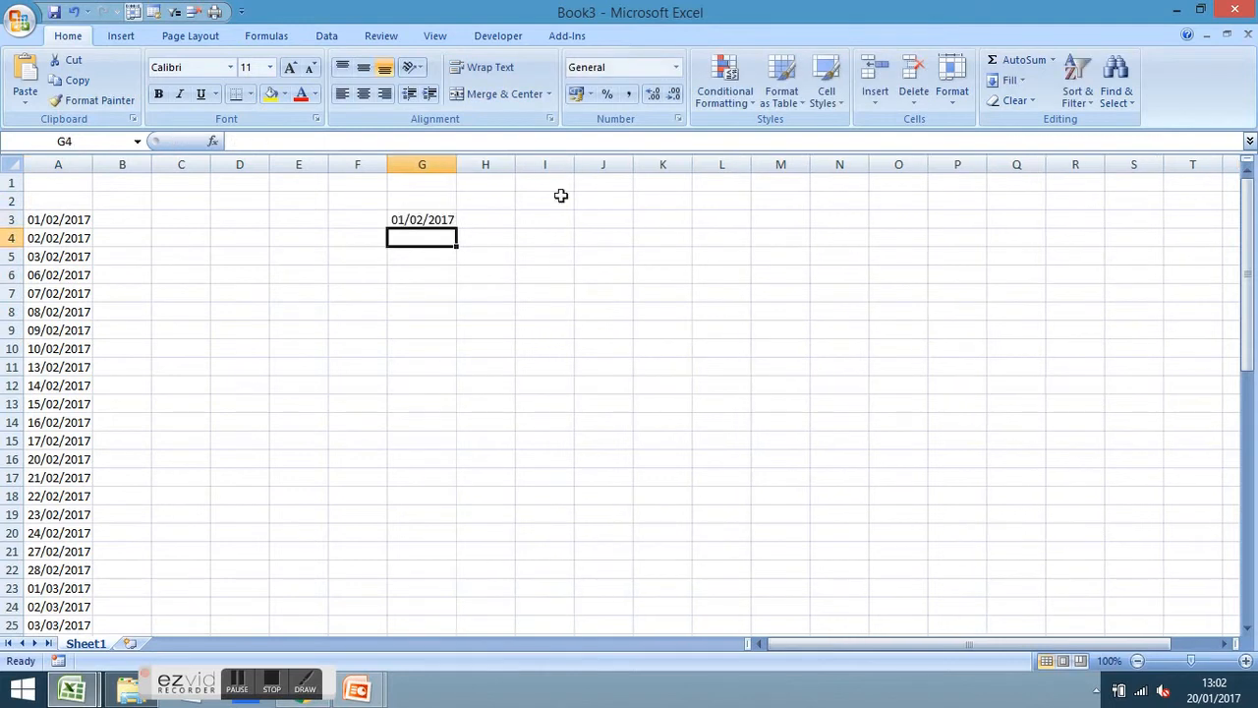
click(422, 220)
drag(457, 228, 490, 385)
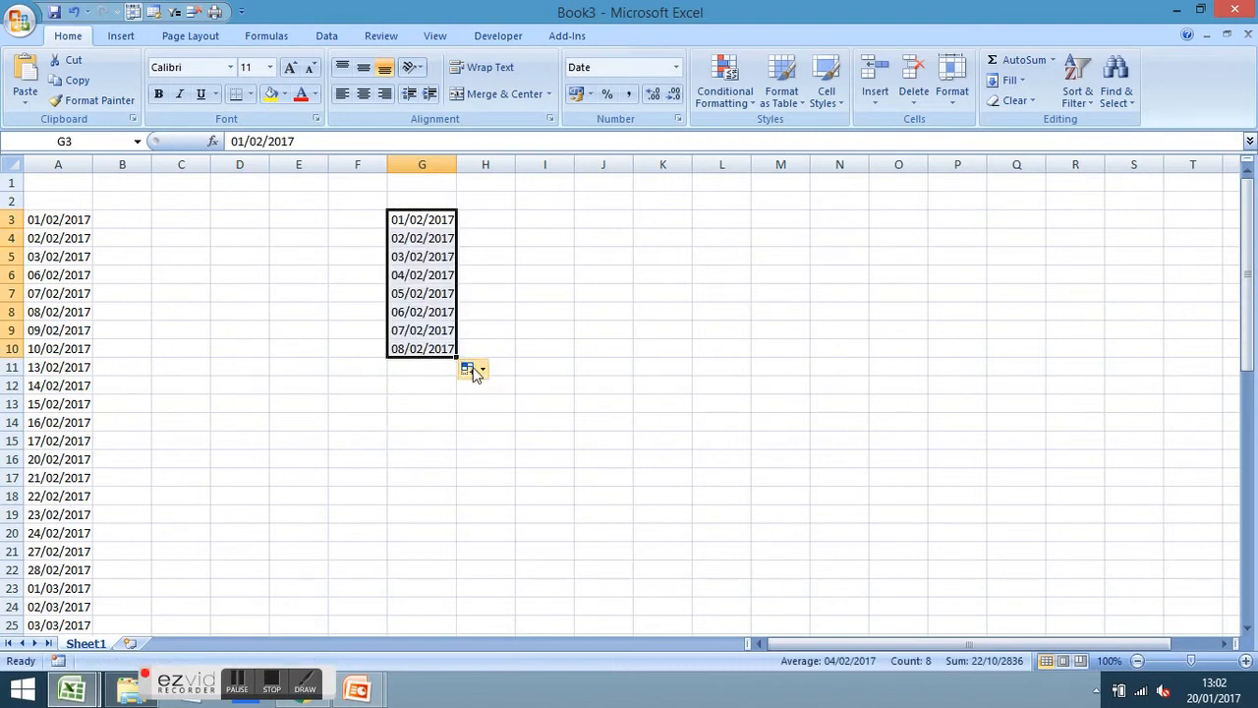
click(482, 371)
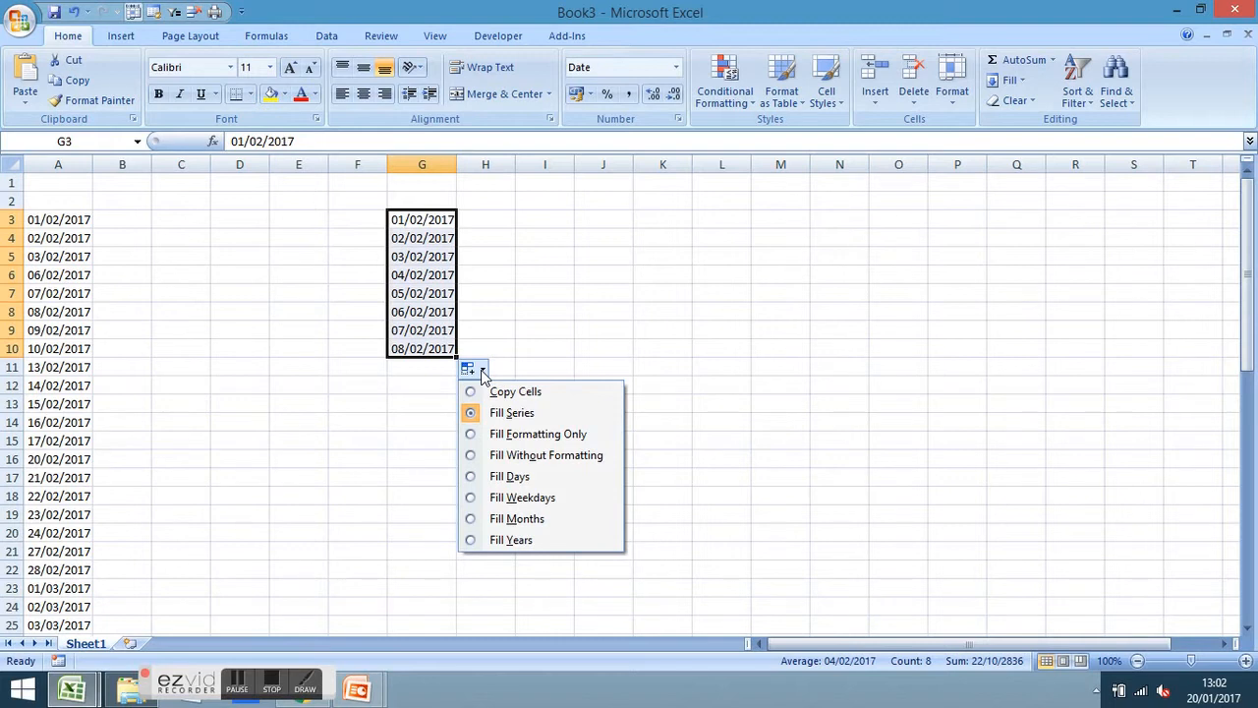
click(766, 330)
drag(401, 219, 397, 356)
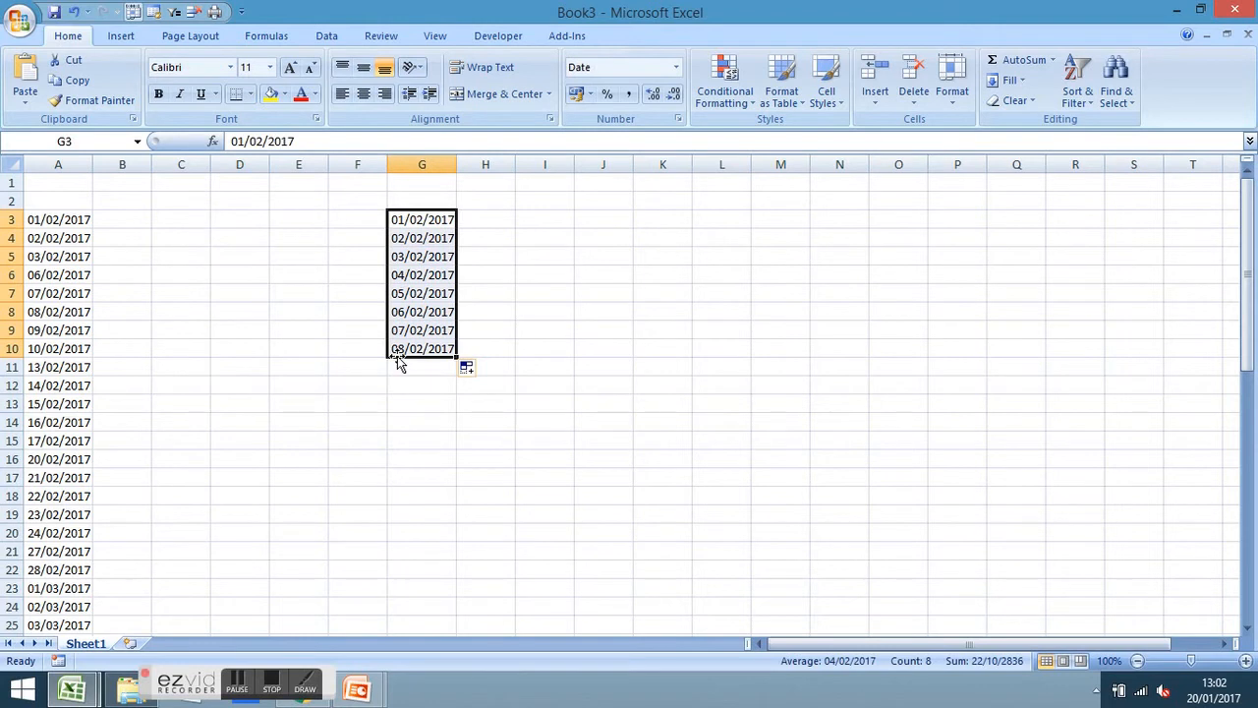
Clear G3:G10, then enter 04/02/2017 in G3 and 05/02/2017 in G4
key(Delete)
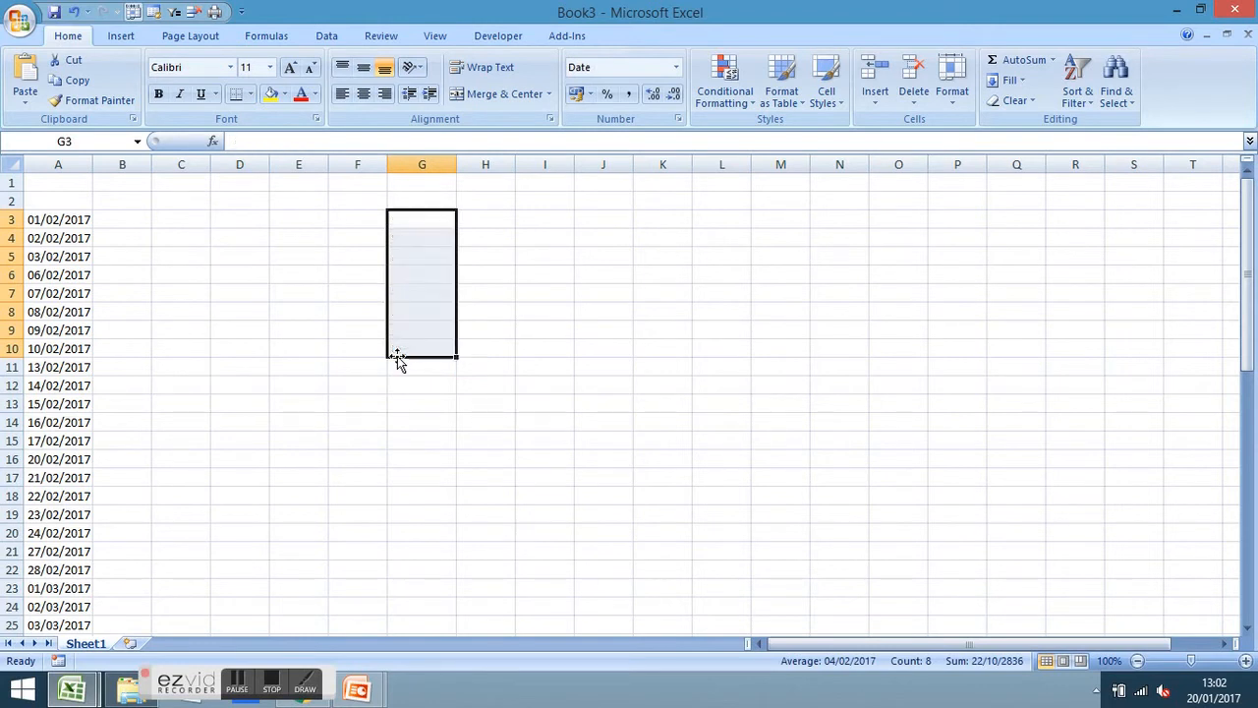
key(Up)
key(Down)
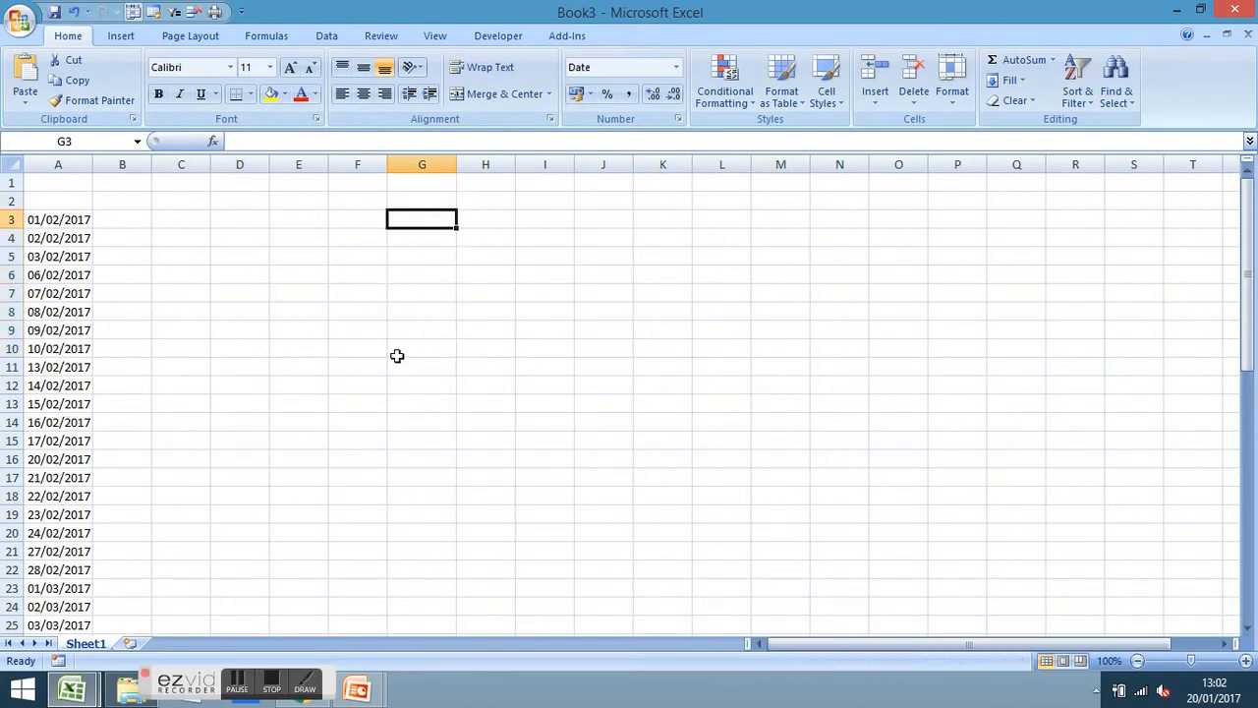
text(4/)
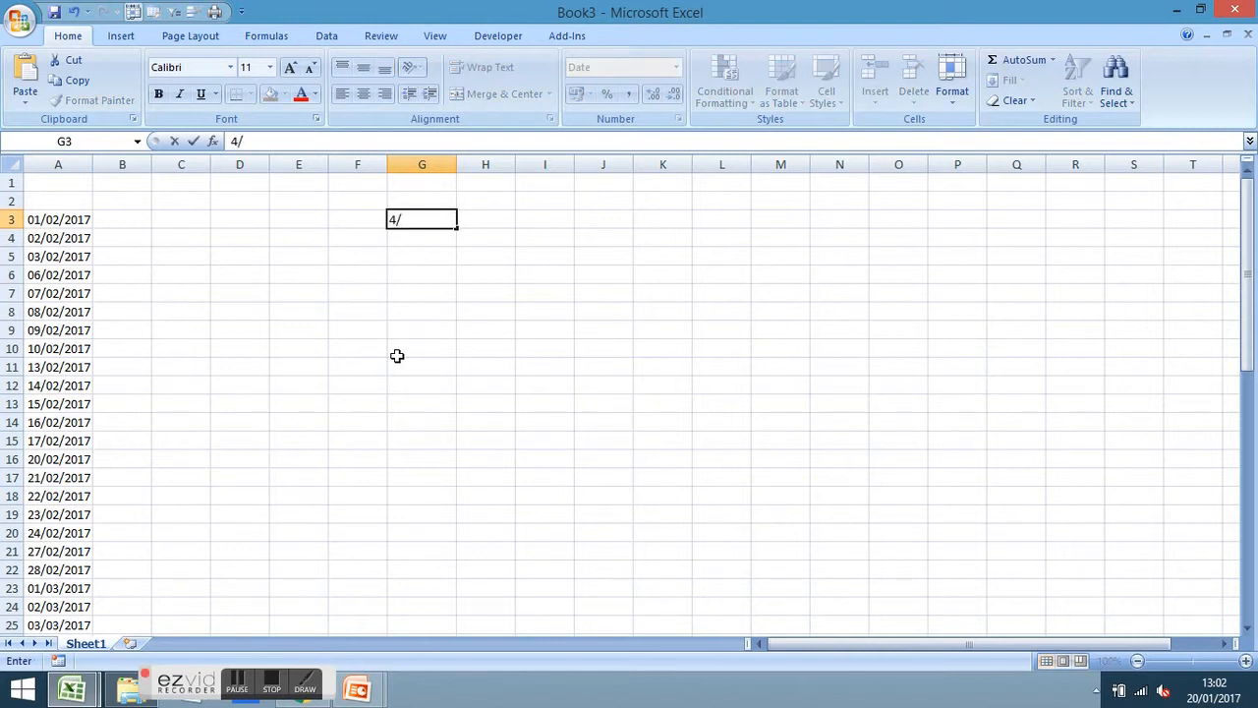
text(02/2017)
key(Return)
text(5/02/201)
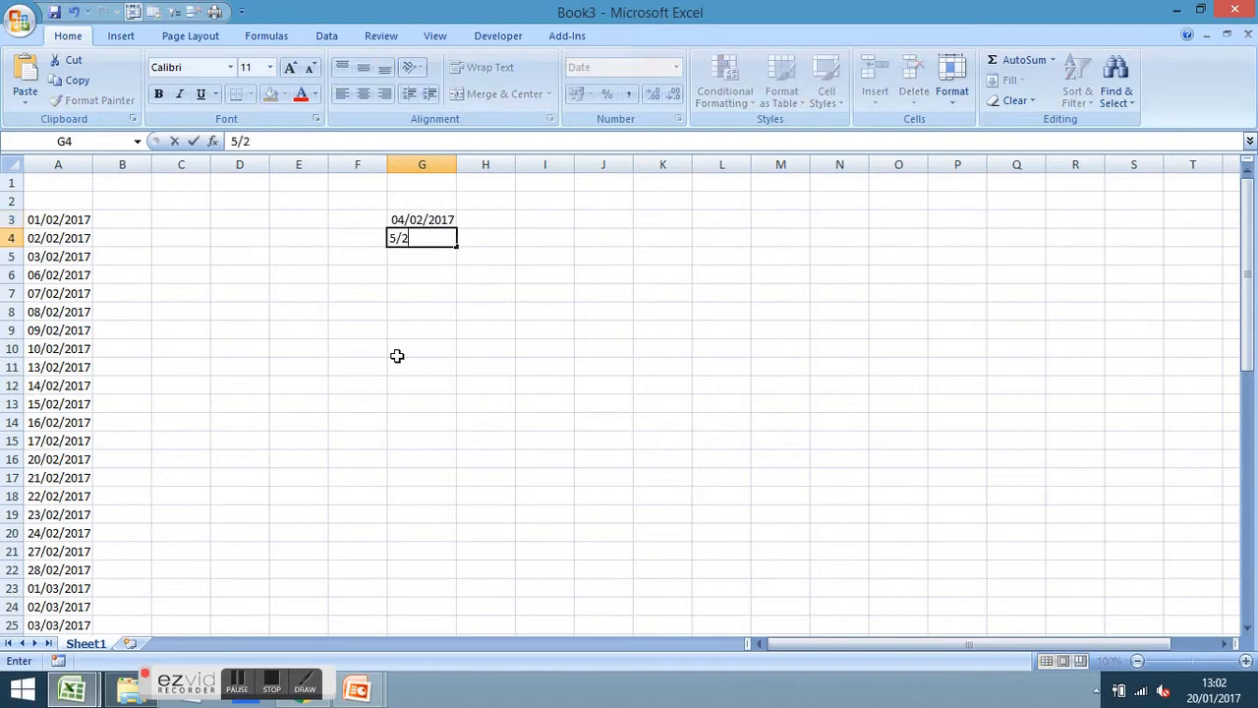
text(7)
key(Return)
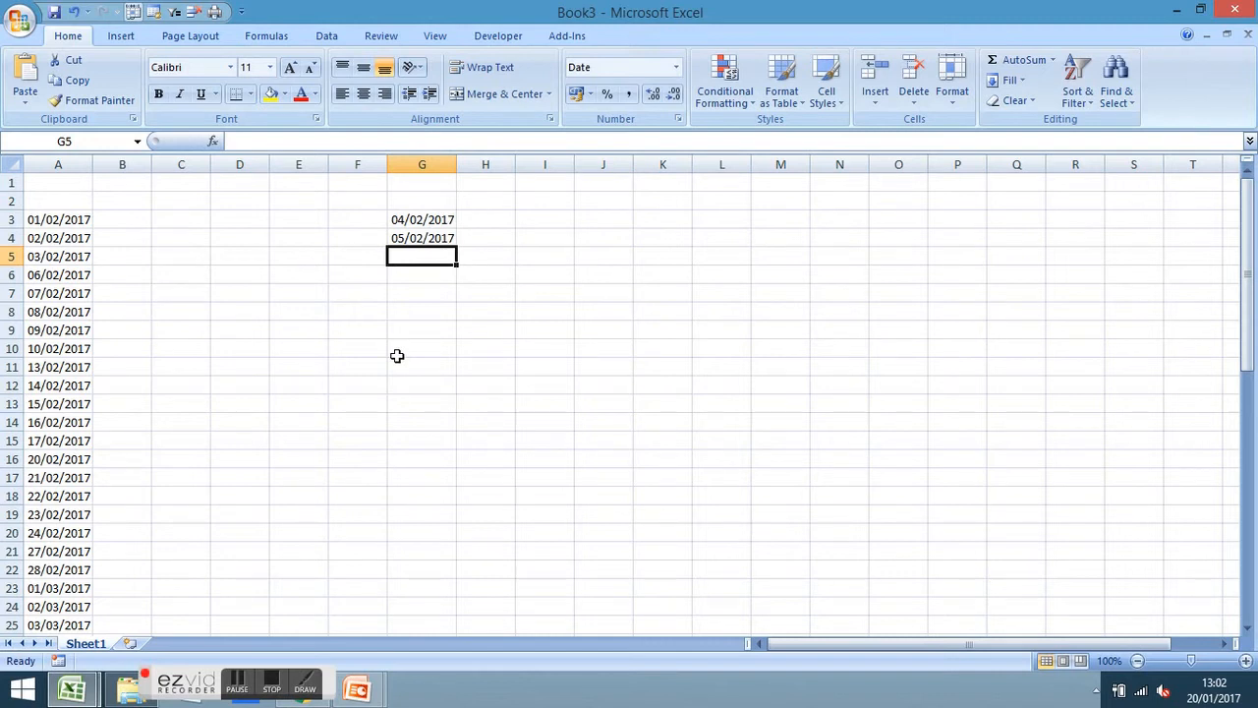
text(=)
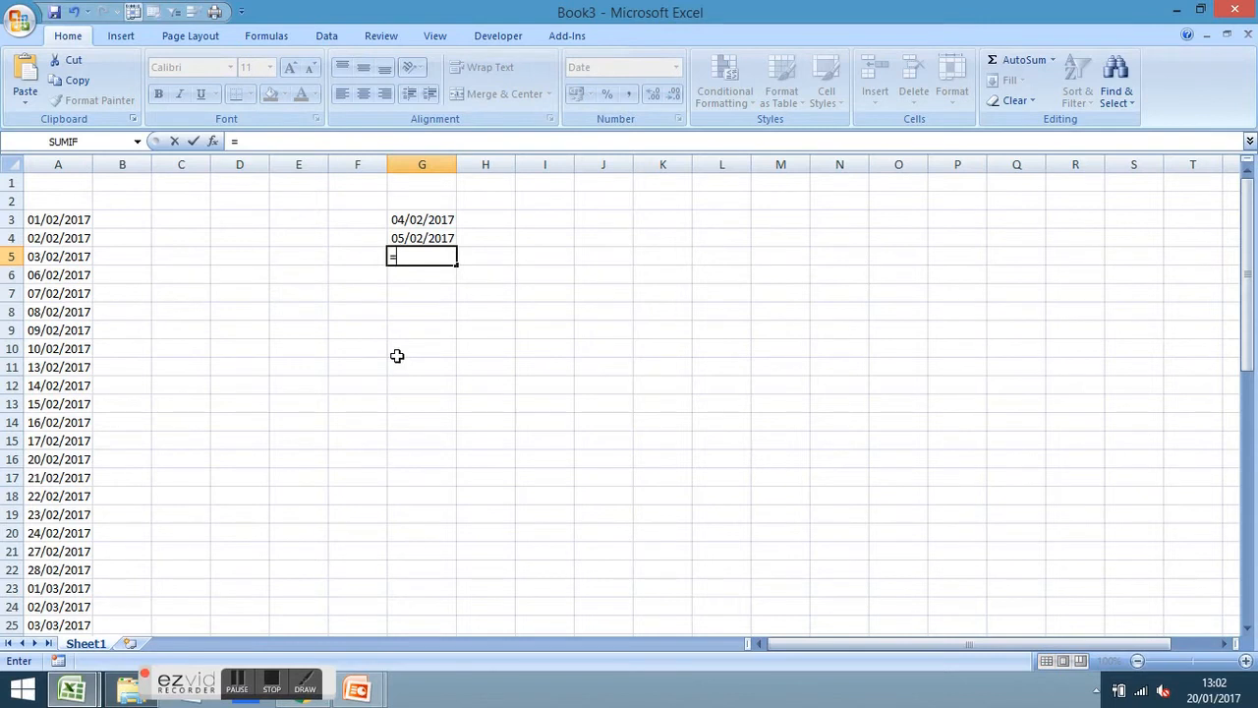
Enter =G3+7 in G5 (11/02/2017) and copy it into G6 (12/02/2017)
click(435, 220)
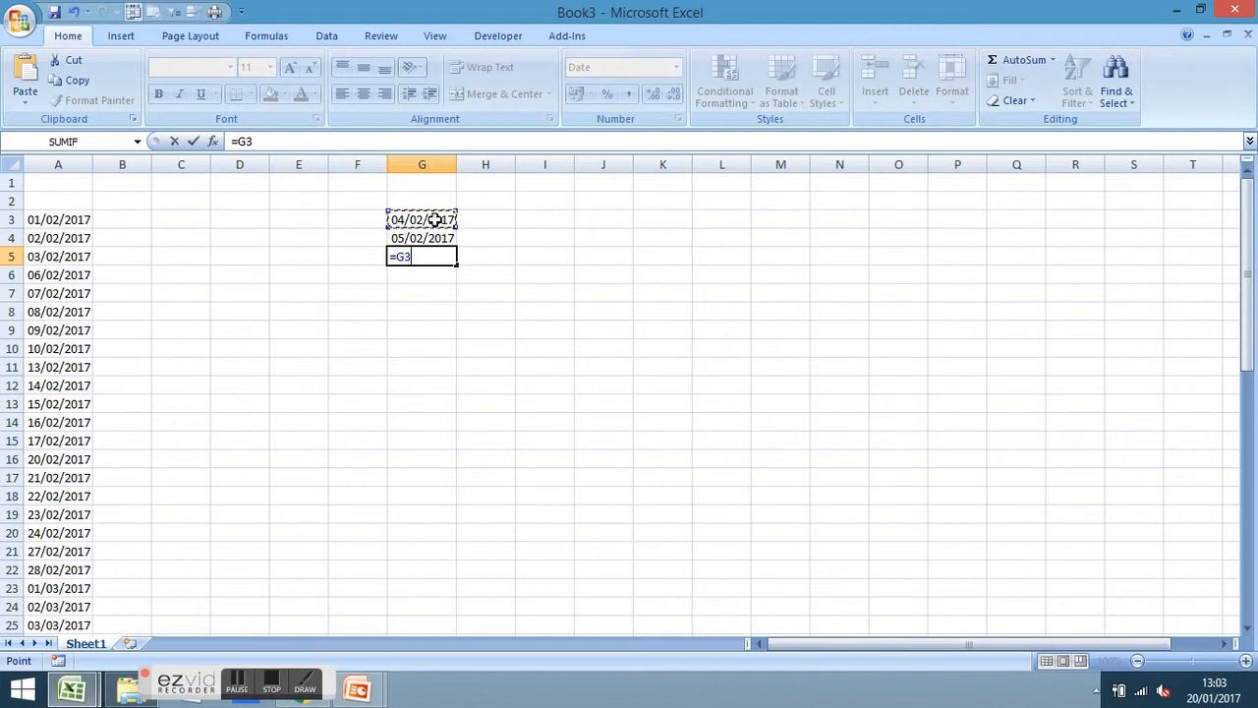
text(+7)
key(Return)
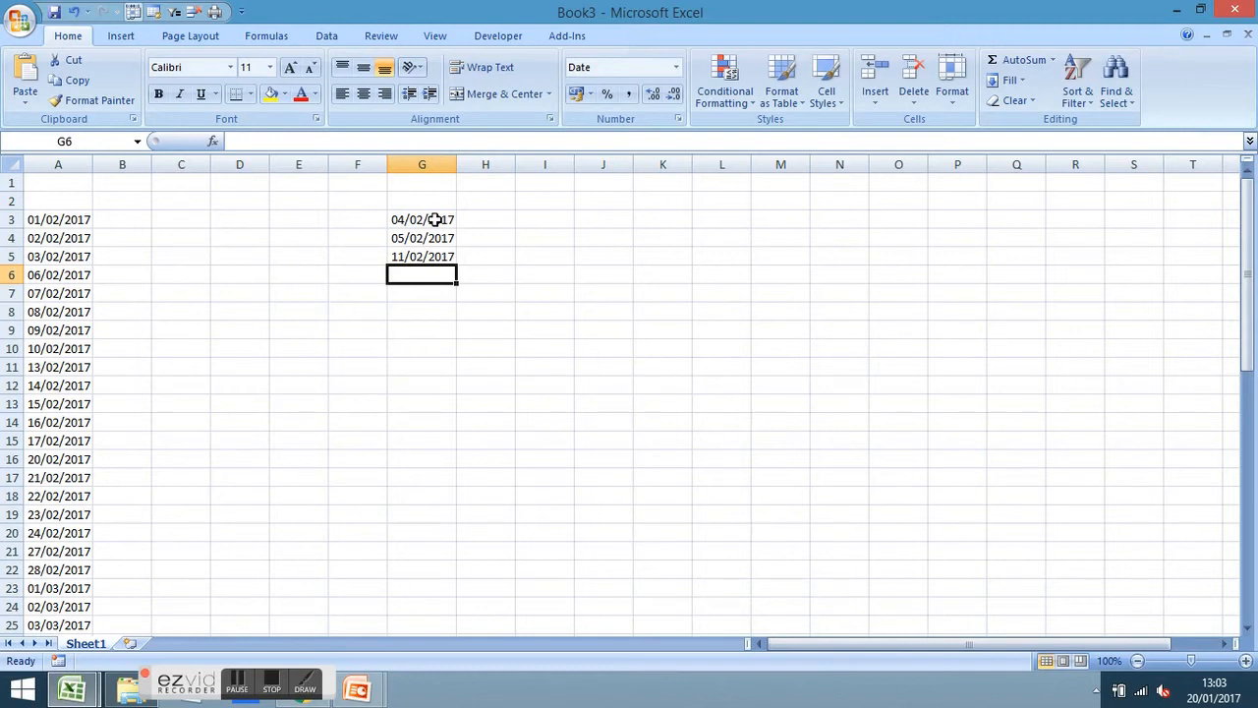
click(439, 254)
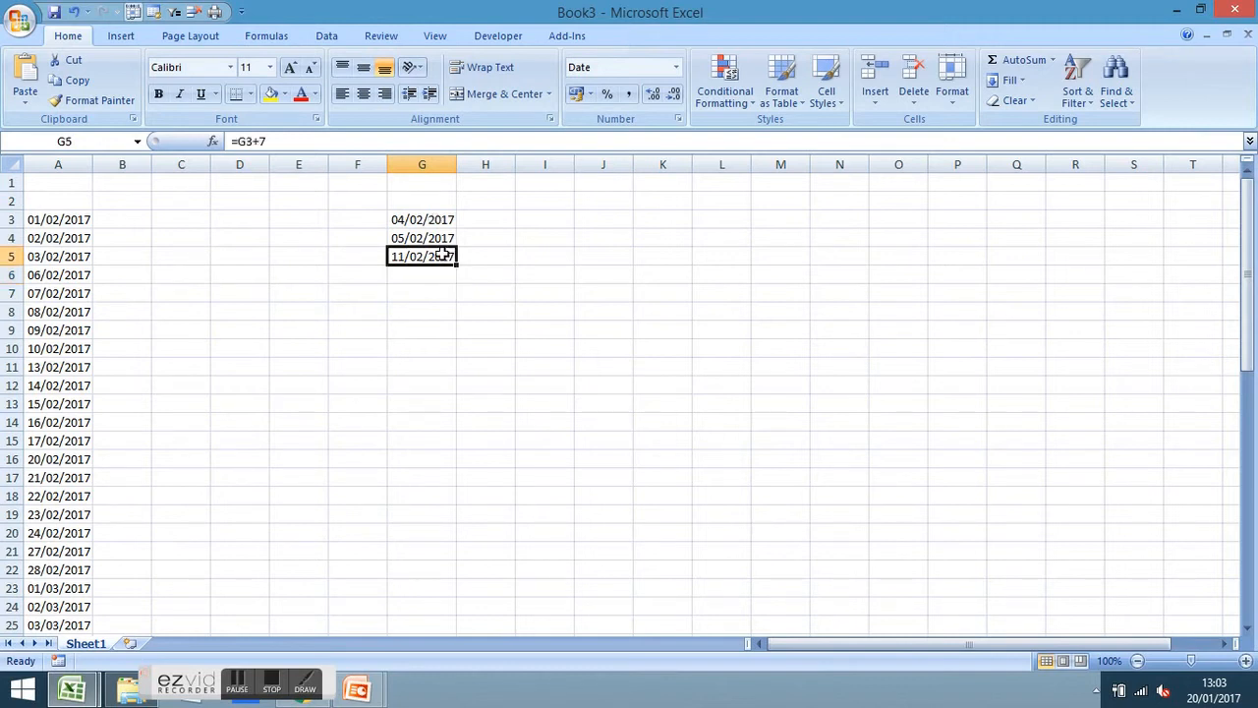
drag(457, 274, 458, 285)
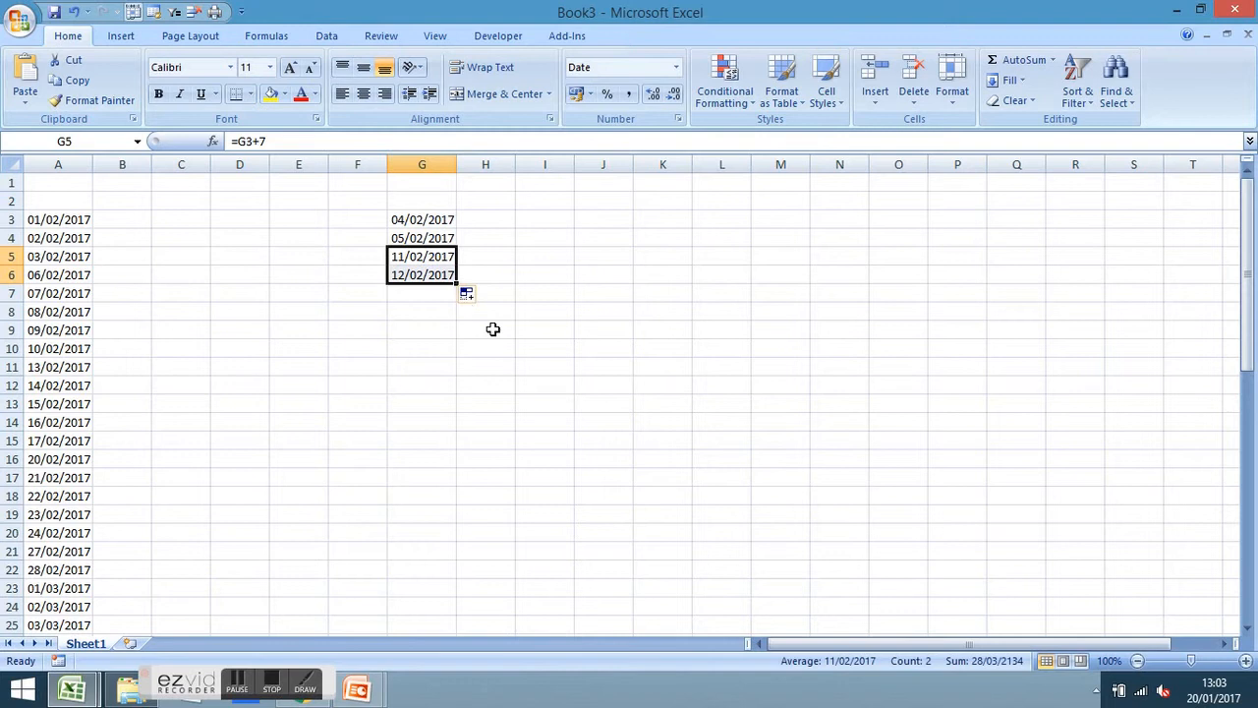
click(493, 328)
Undo the extra G7:G16 fill, then delete the practice dates in G3:G6
drag(436, 220, 430, 462)
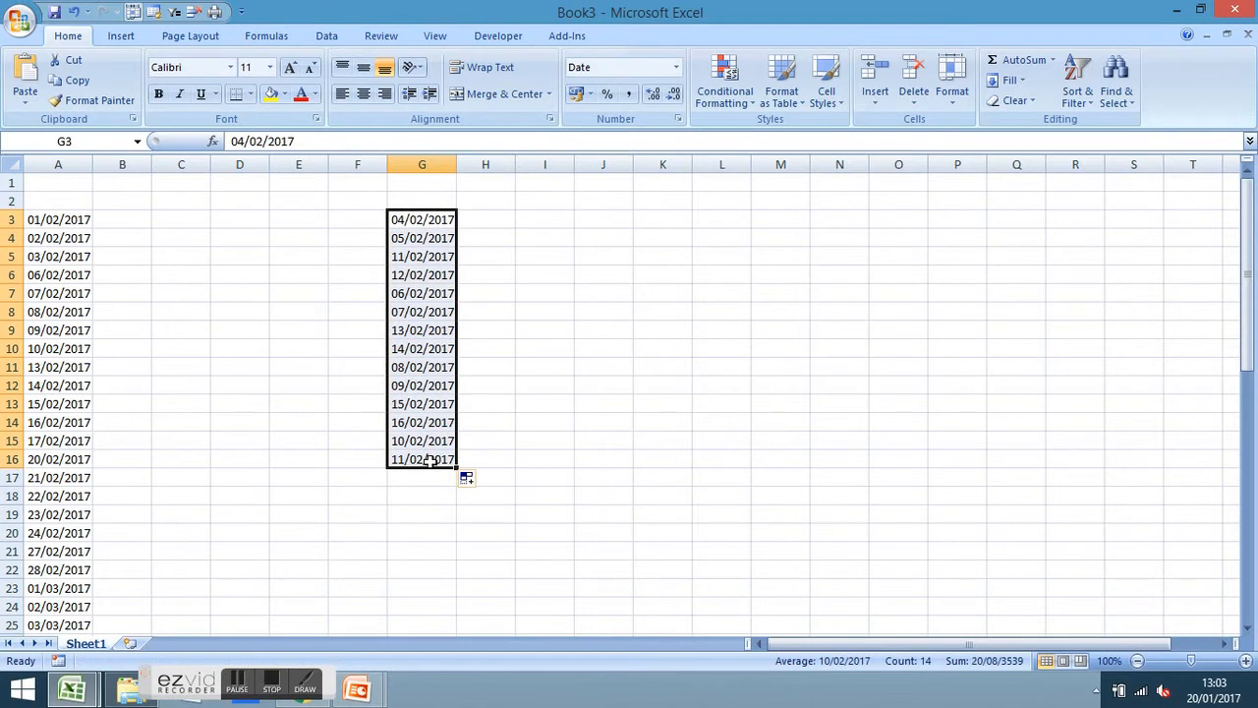
click(73, 12)
click(637, 254)
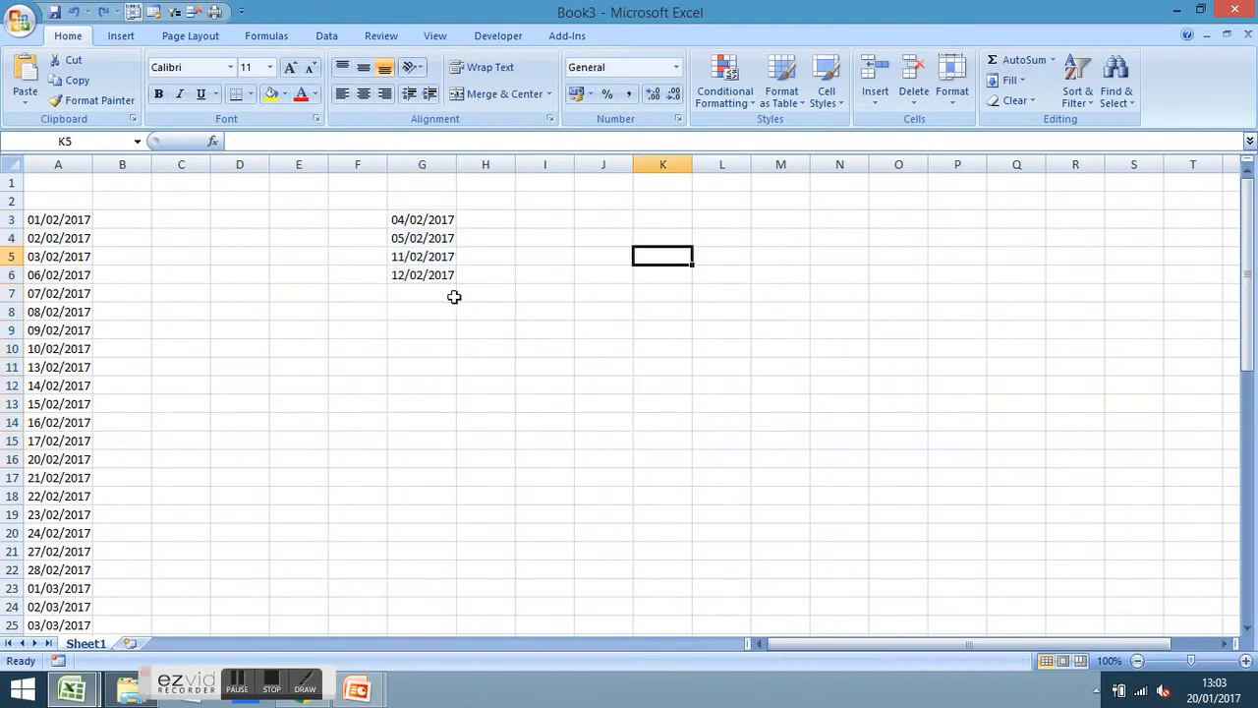
drag(425, 256, 427, 273)
click(487, 292)
click(444, 259)
drag(403, 256, 409, 274)
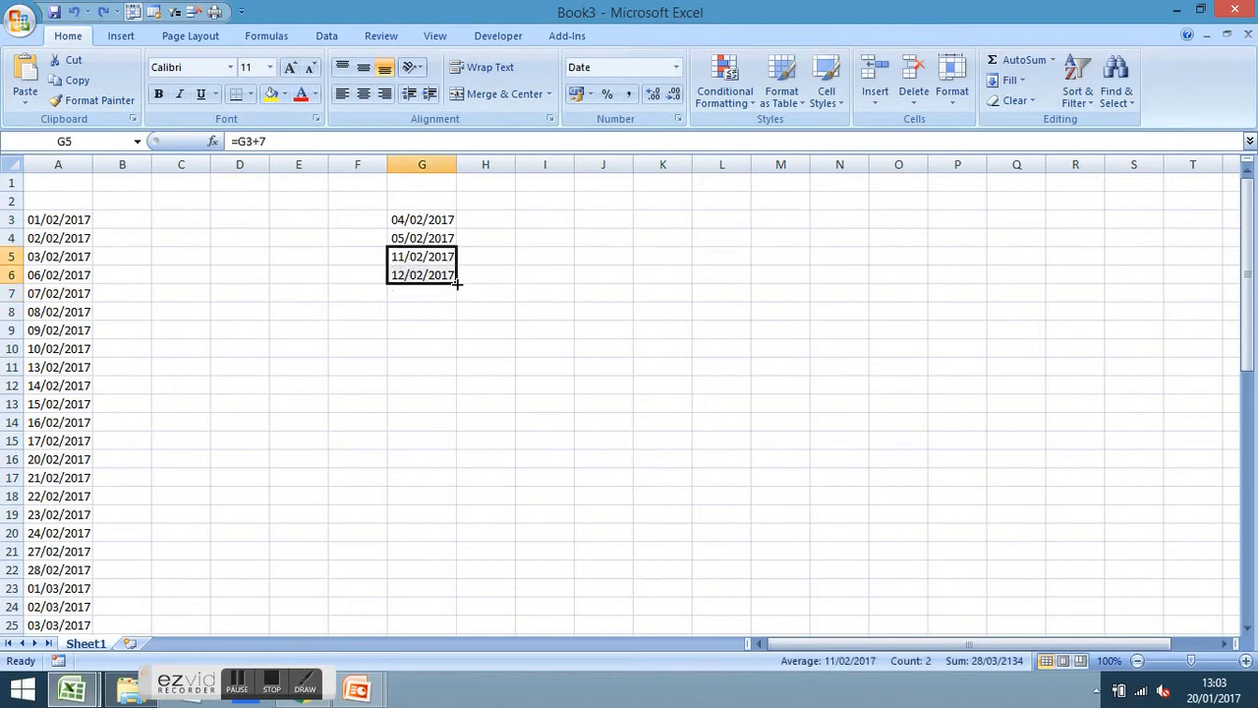
click(480, 291)
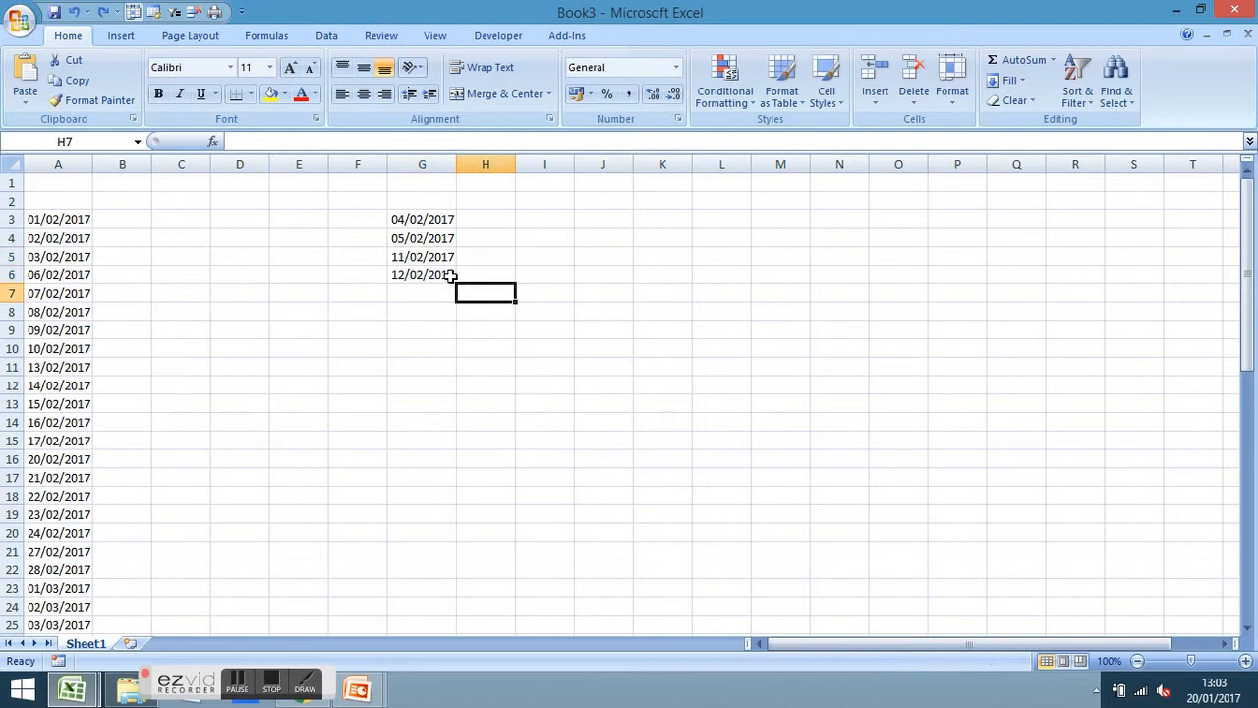
drag(450, 276, 439, 218)
key(Delete)
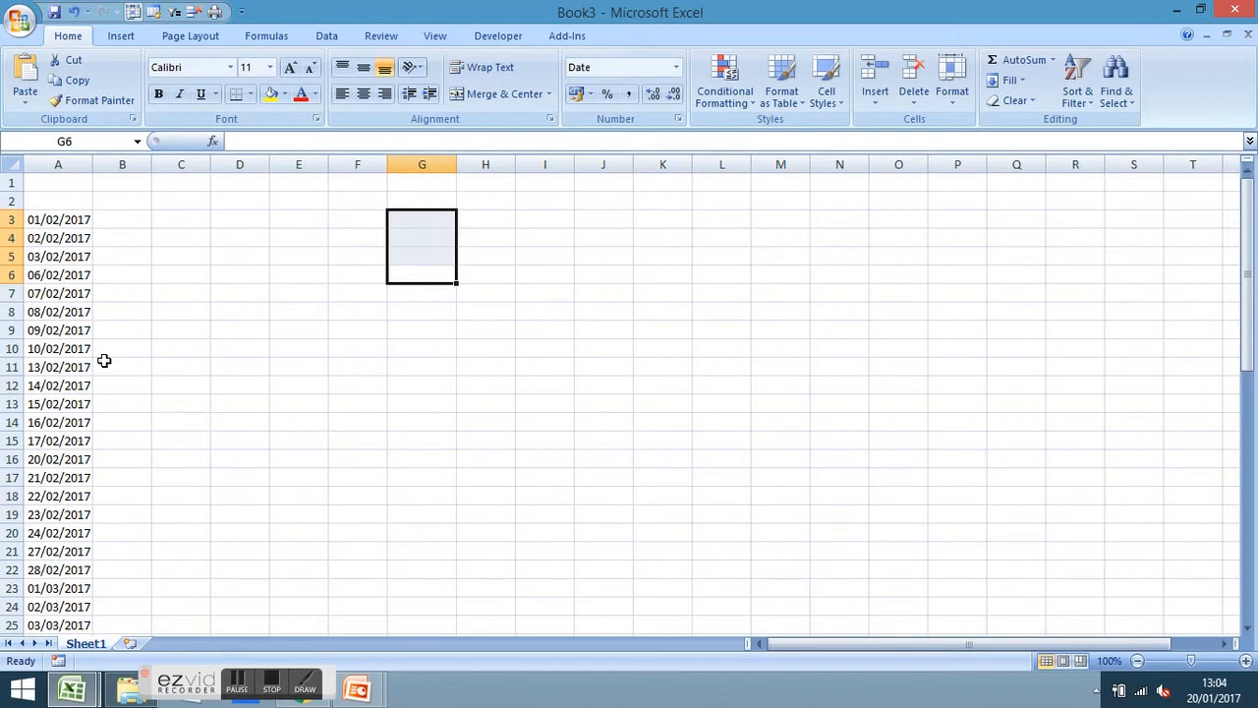
Select all of column A, holding the 43 weekday dates from 01/02/2017
click(58, 220)
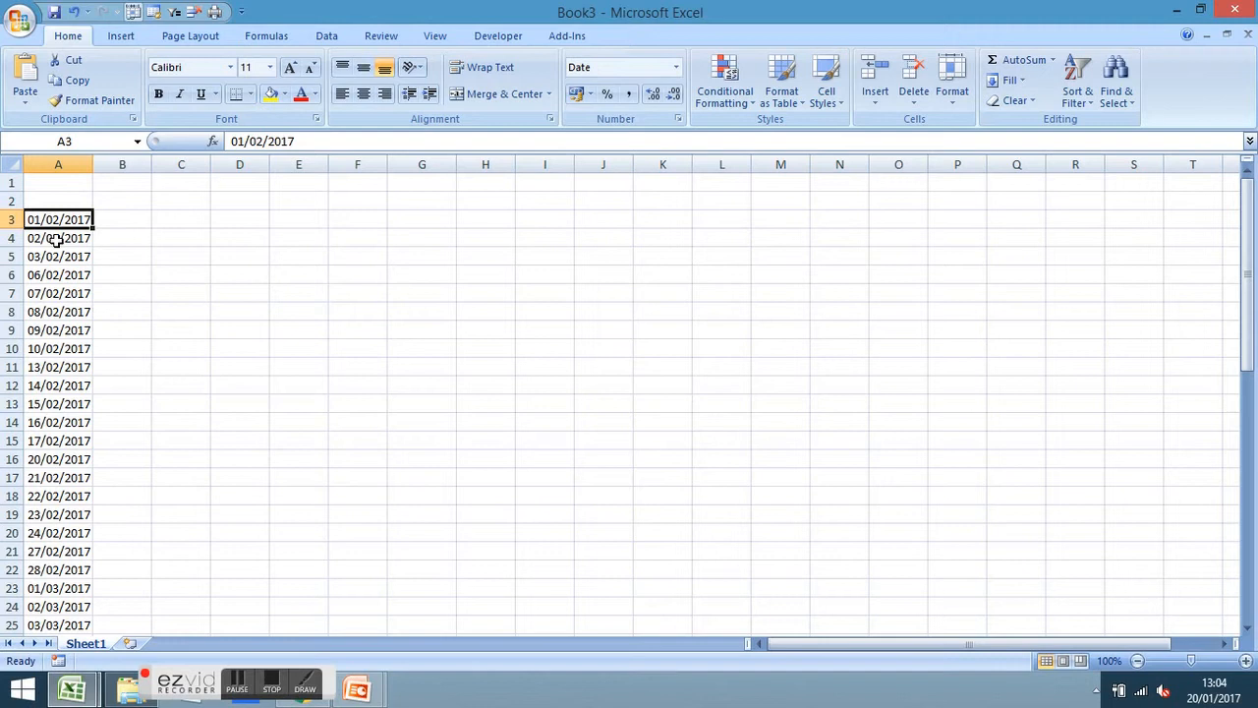
click(60, 163)
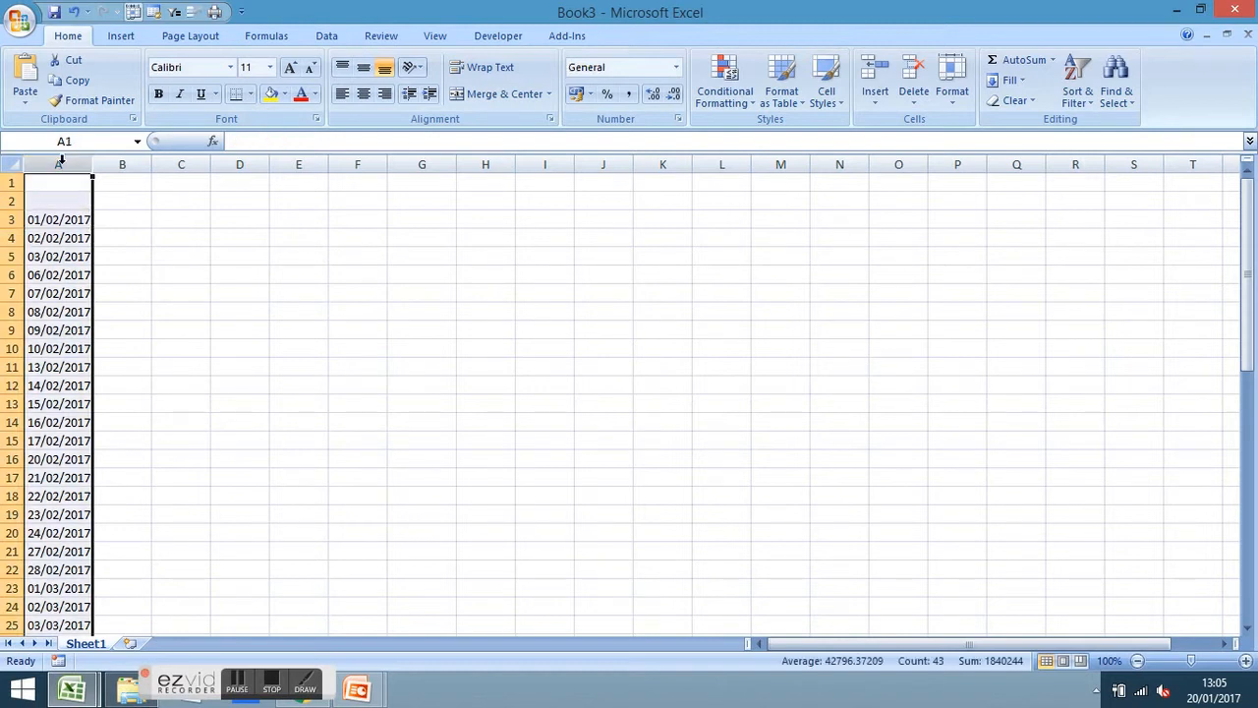
Open Format Cells for column A and browse the UK Date formats, showing Custom dd/mm/yyyy
right_click(65, 225)
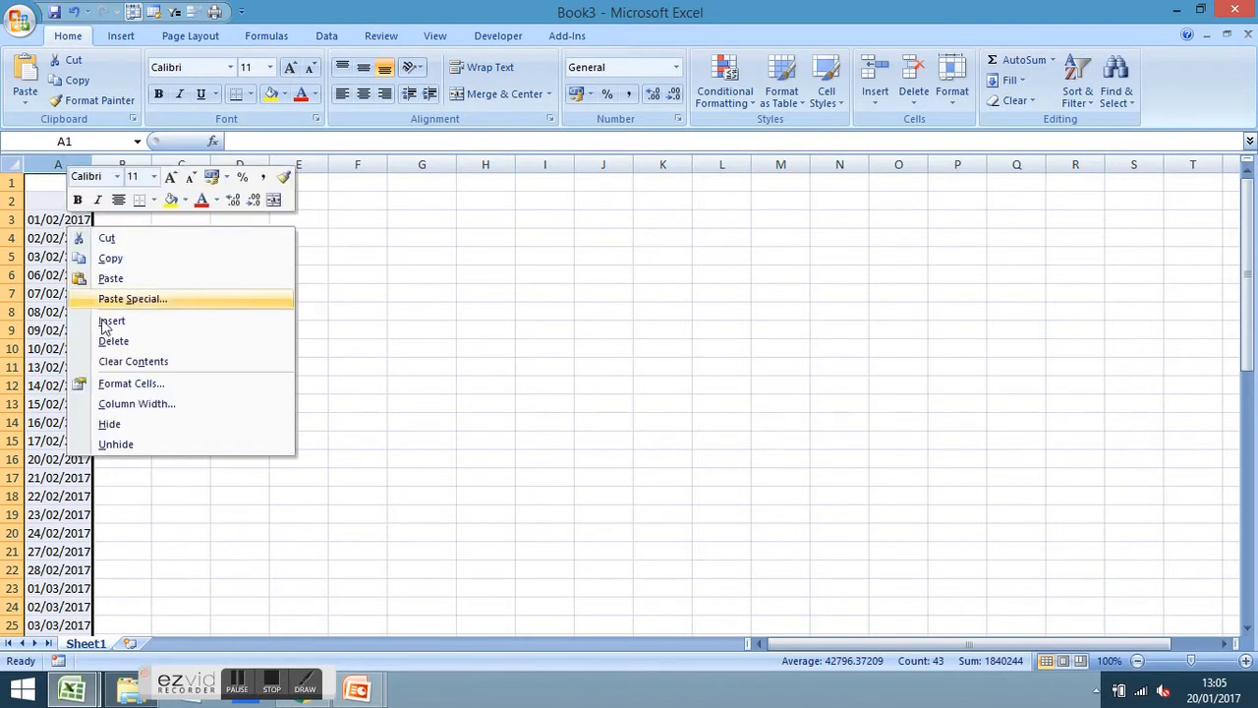
click(142, 382)
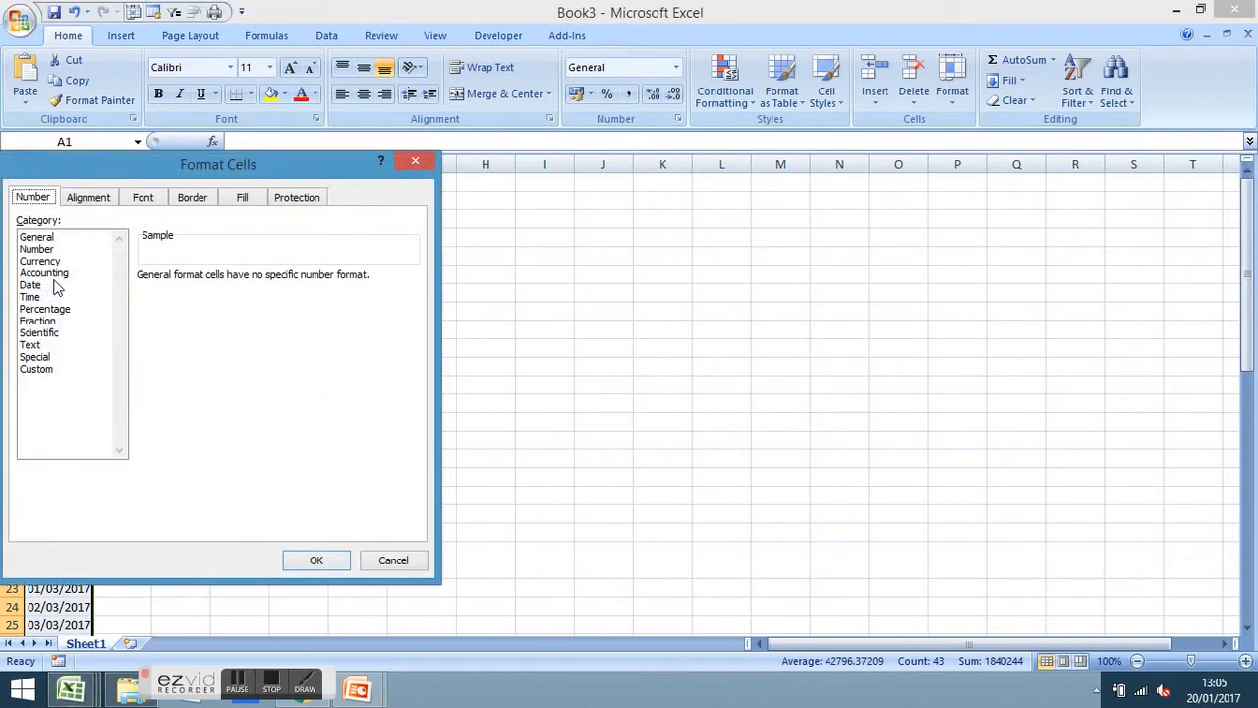
drag(160, 169, 444, 224)
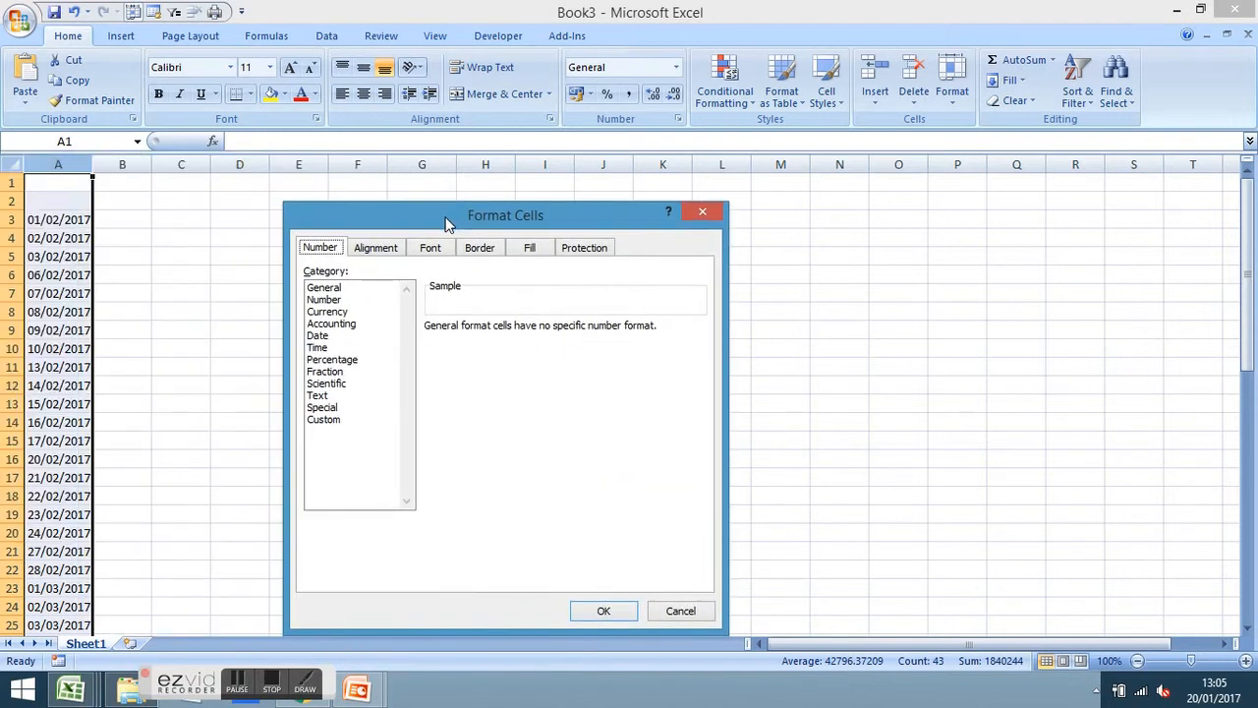
click(318, 337)
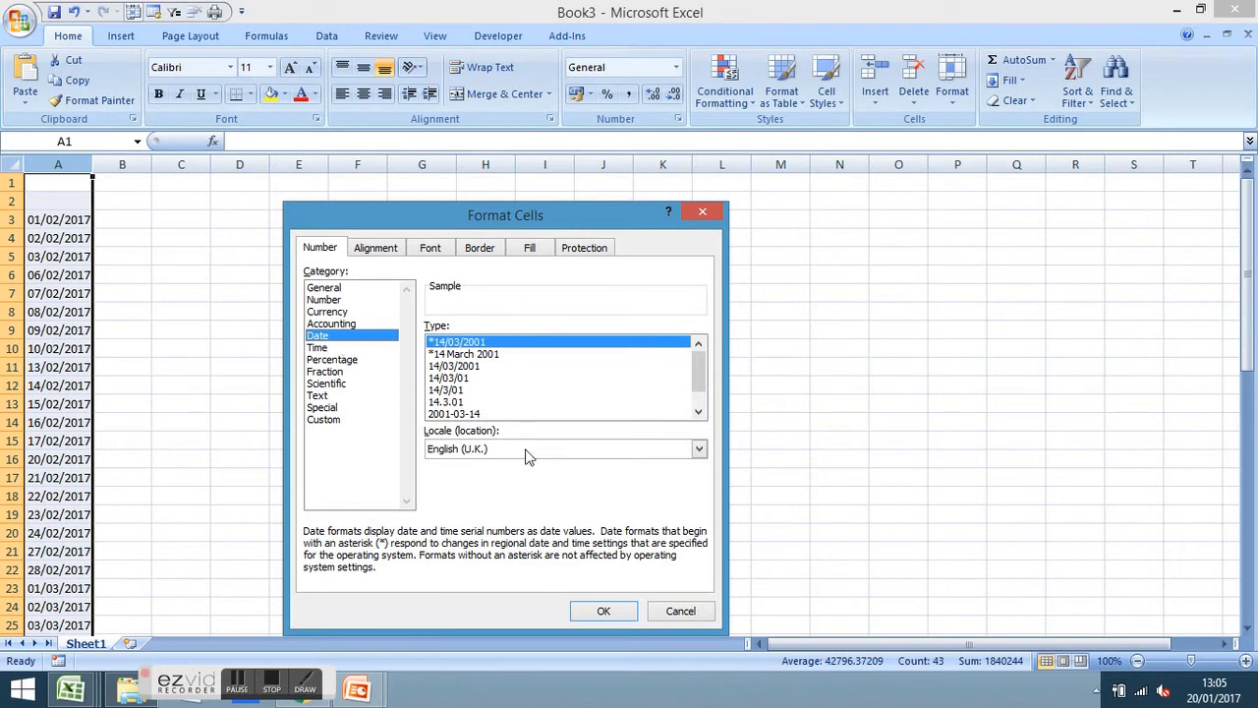
drag(698, 361, 711, 322)
key(Down)
key(Down)
key(Up)
key(Up)
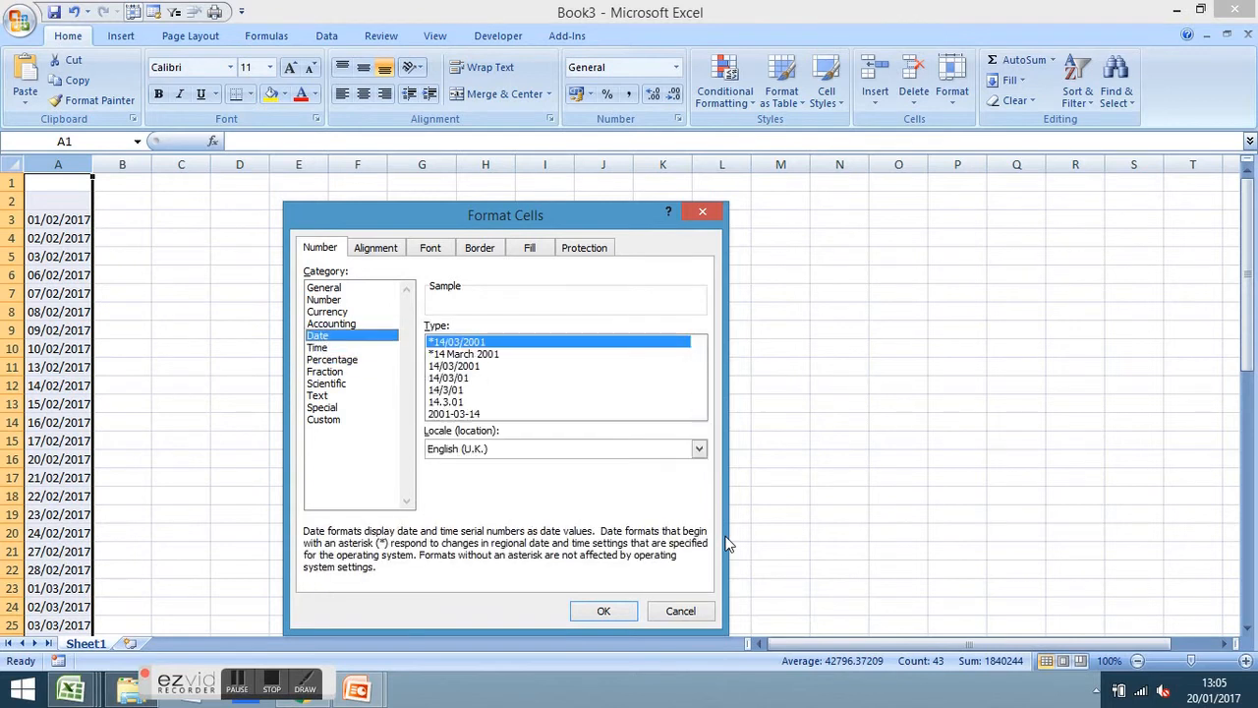
drag(702, 363, 705, 404)
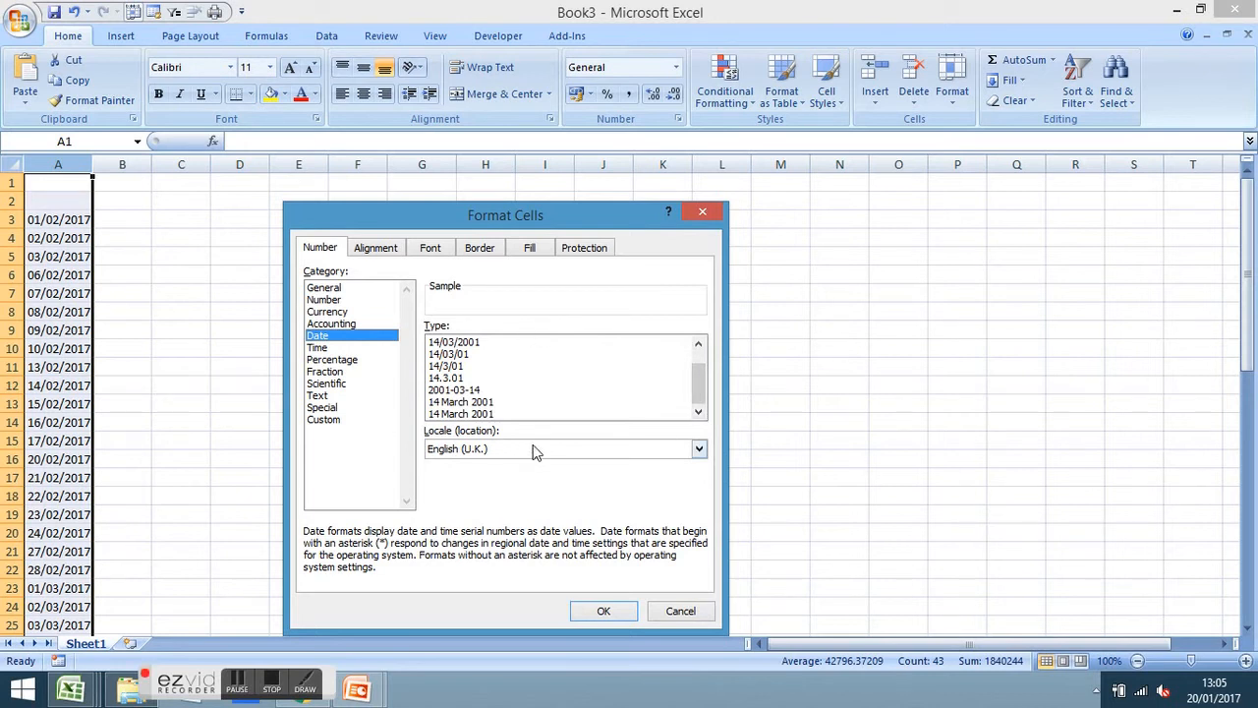
mouse_move(698, 389)
mouse_down()
mouse_move(701, 356)
mouse_move(703, 412)
mouse_up()
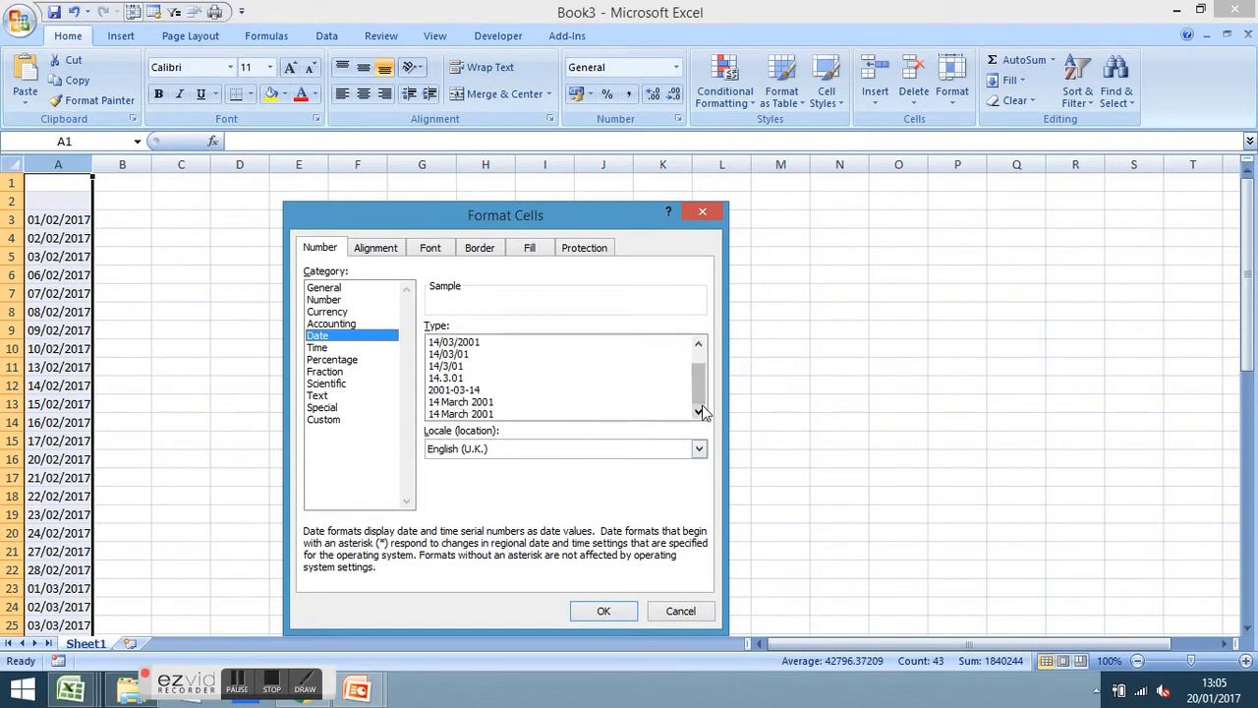
Change column A's date code from dd/mm/yyyy to ddd dd/mm/yy, e.g. Wed 01/02/17
click(331, 421)
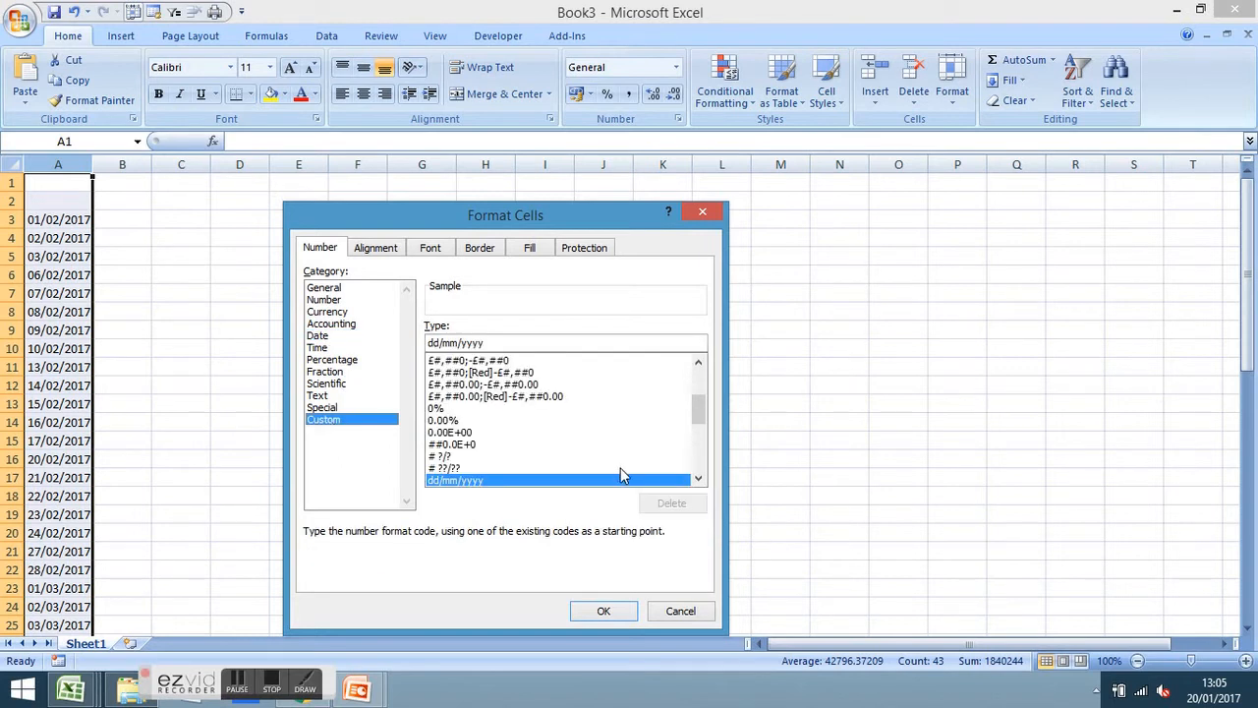
click(698, 478)
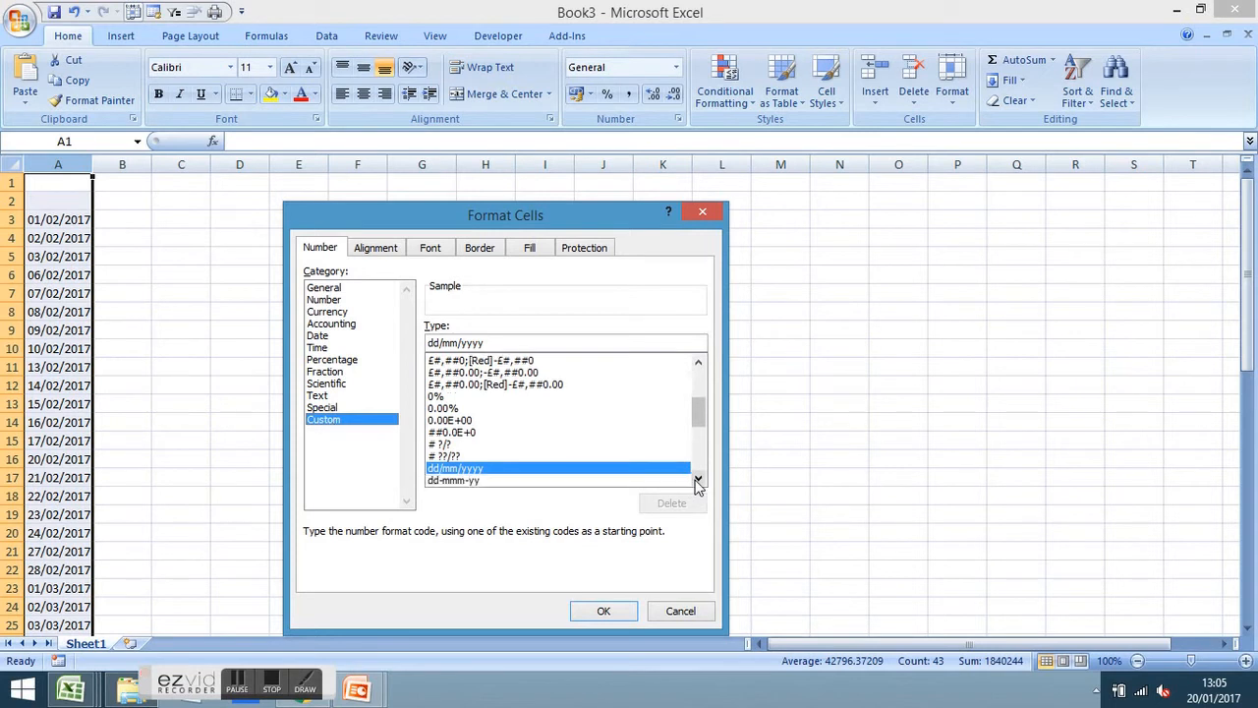
click(697, 479)
click(698, 479)
click(698, 478)
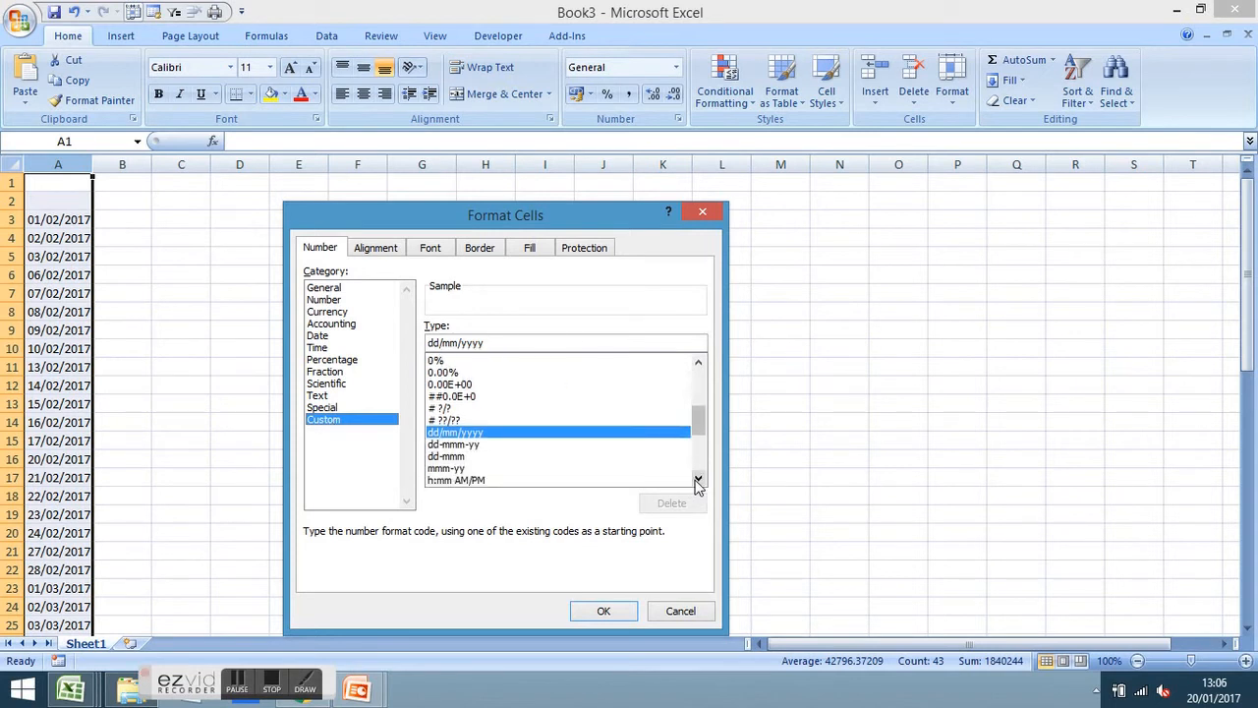
click(429, 343)
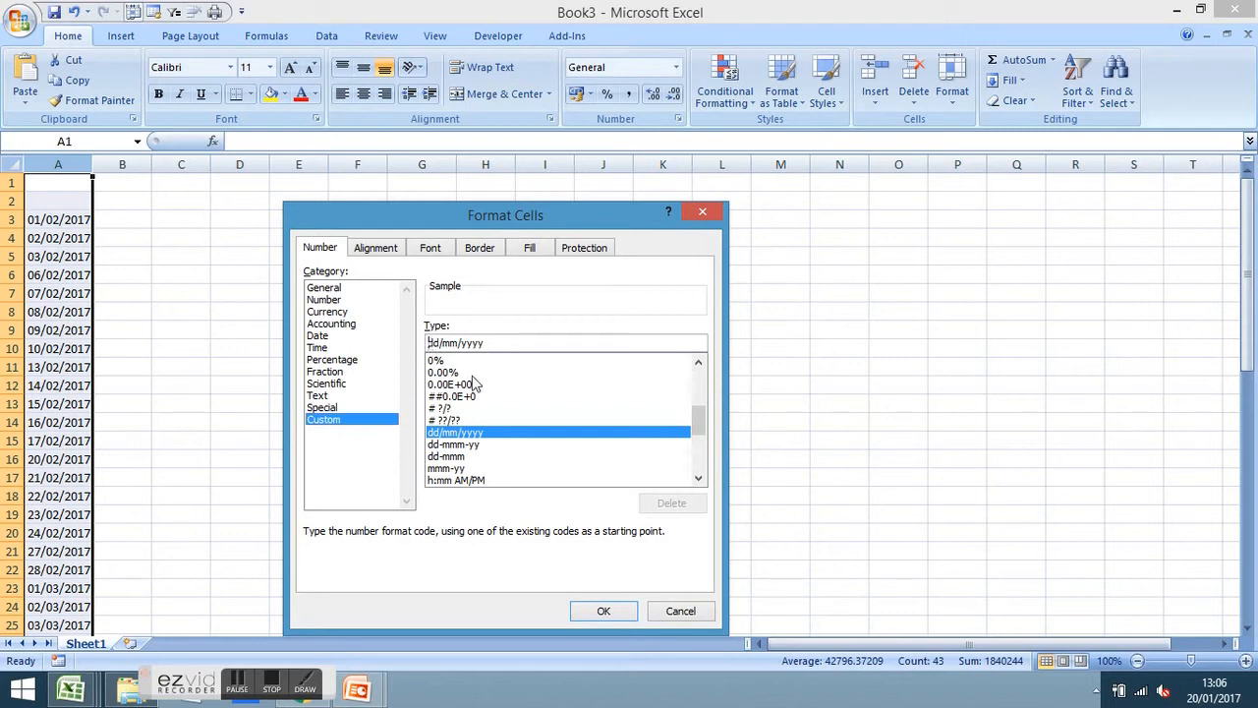
key(Right)
key(Right)
key(Right)
key(Right)
key(Right)
key(Right)
key(Right)
key(Right)
key(Right)
key(BackSpace)
key(BackSpace)
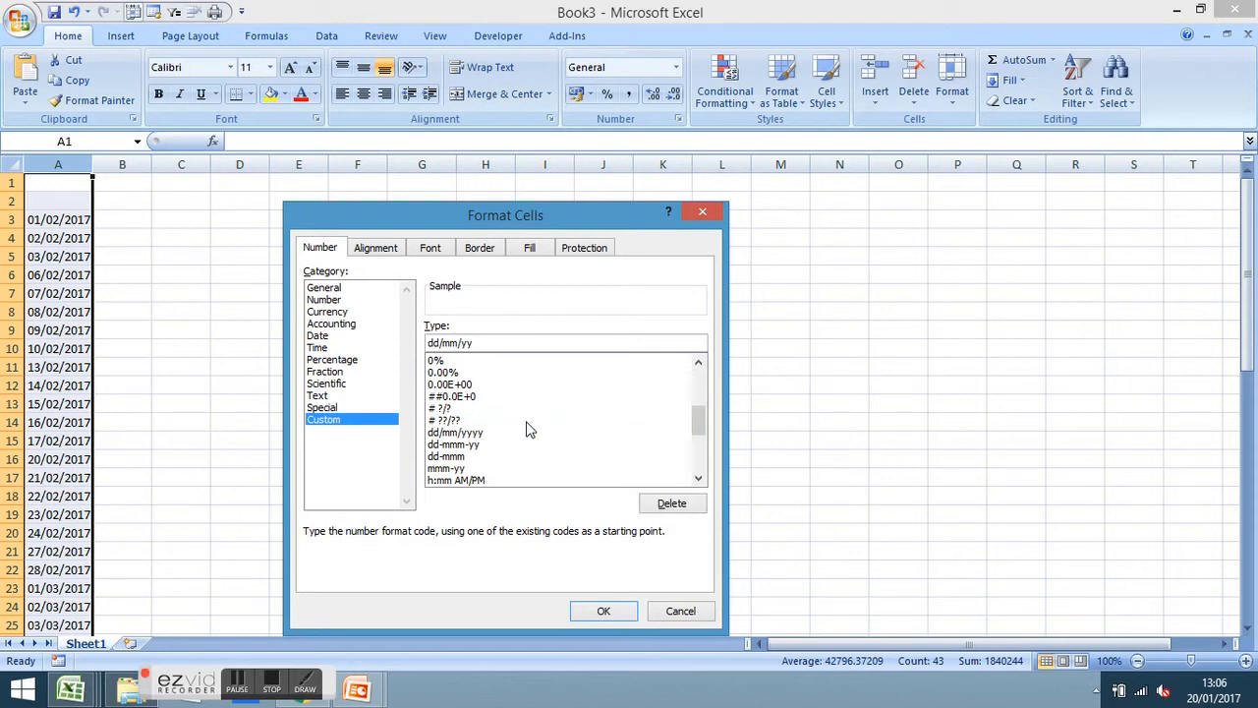
key(Left)
key(Left)
key(Left)
key(Left)
key(Left)
key(Left)
key(Left)
text(ddd)
click(605, 611)
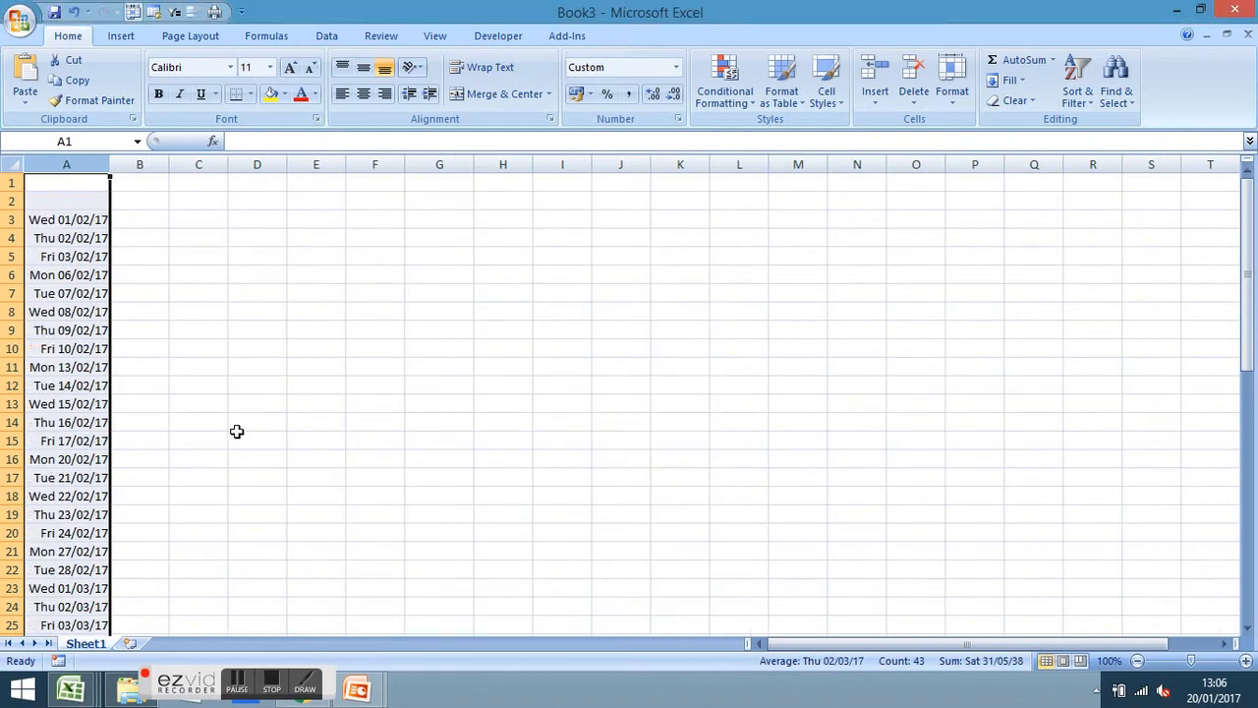
click(141, 249)
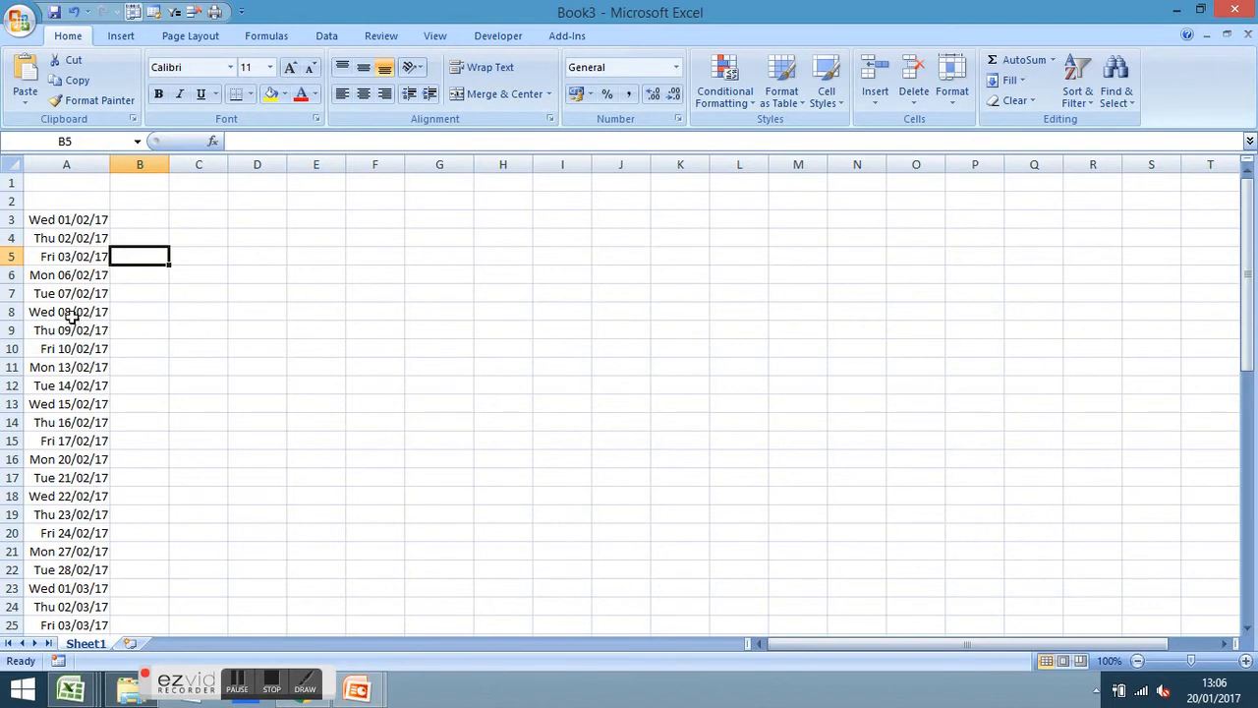
click(66, 164)
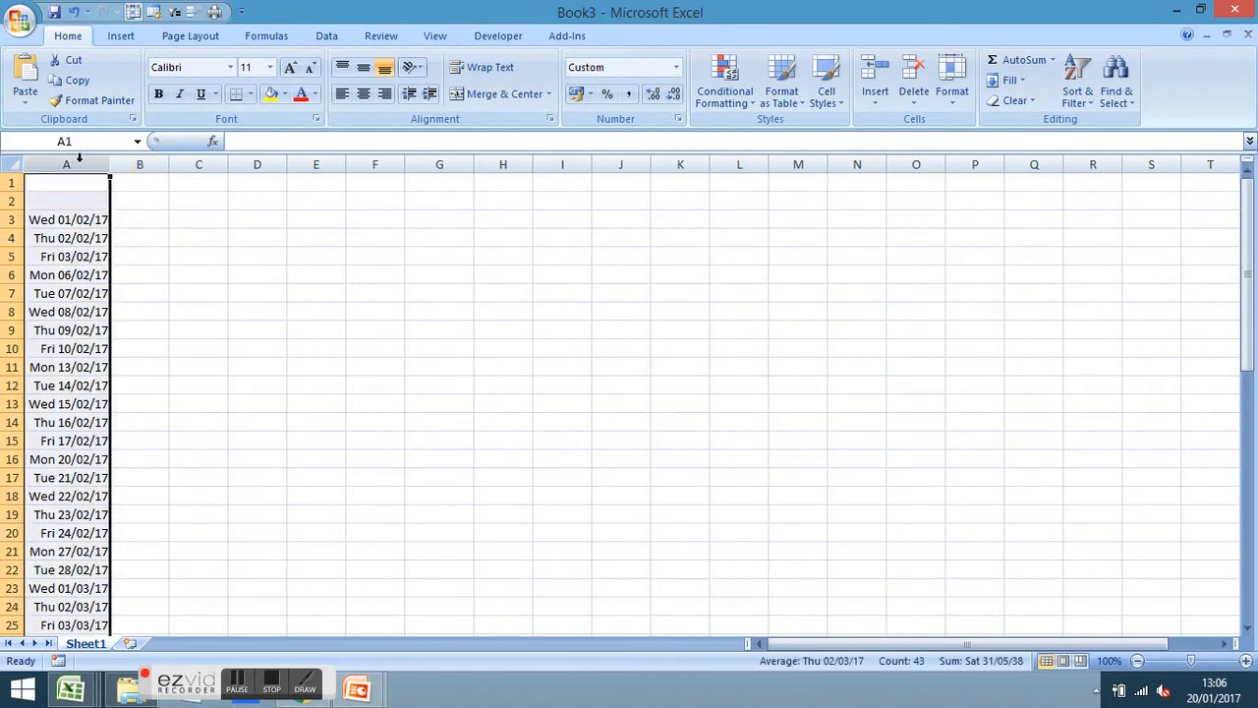
click(233, 280)
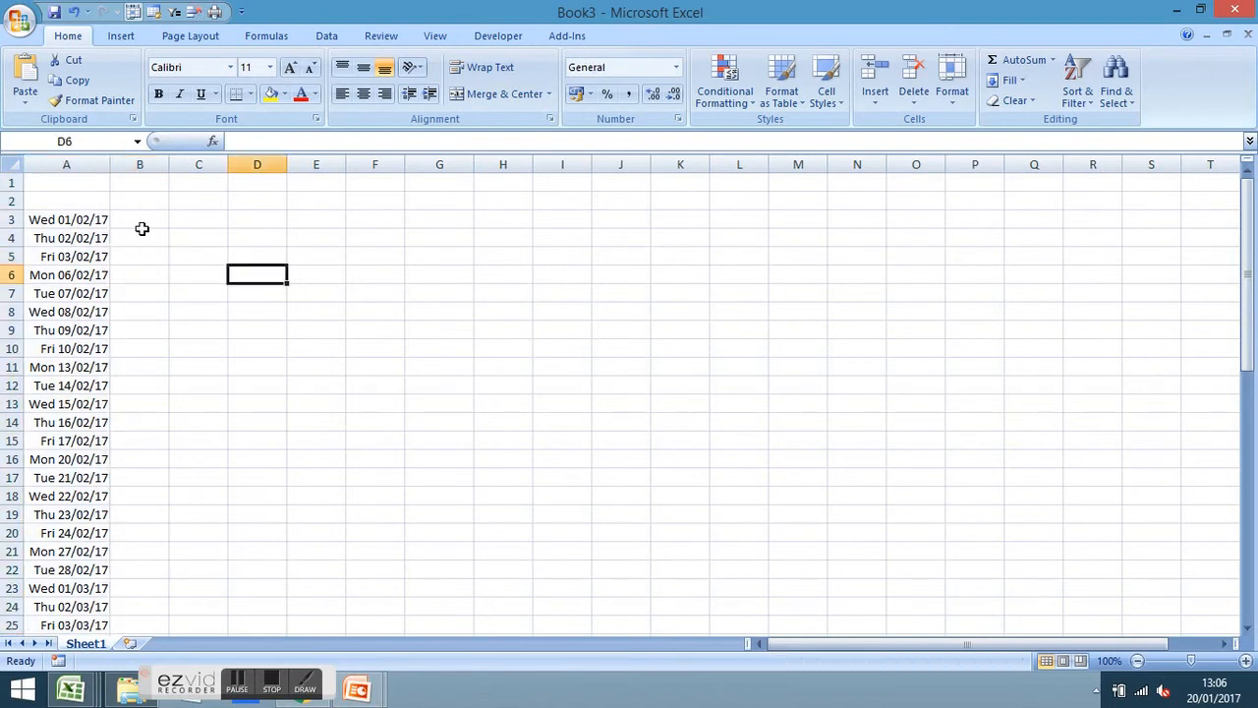
click(75, 163)
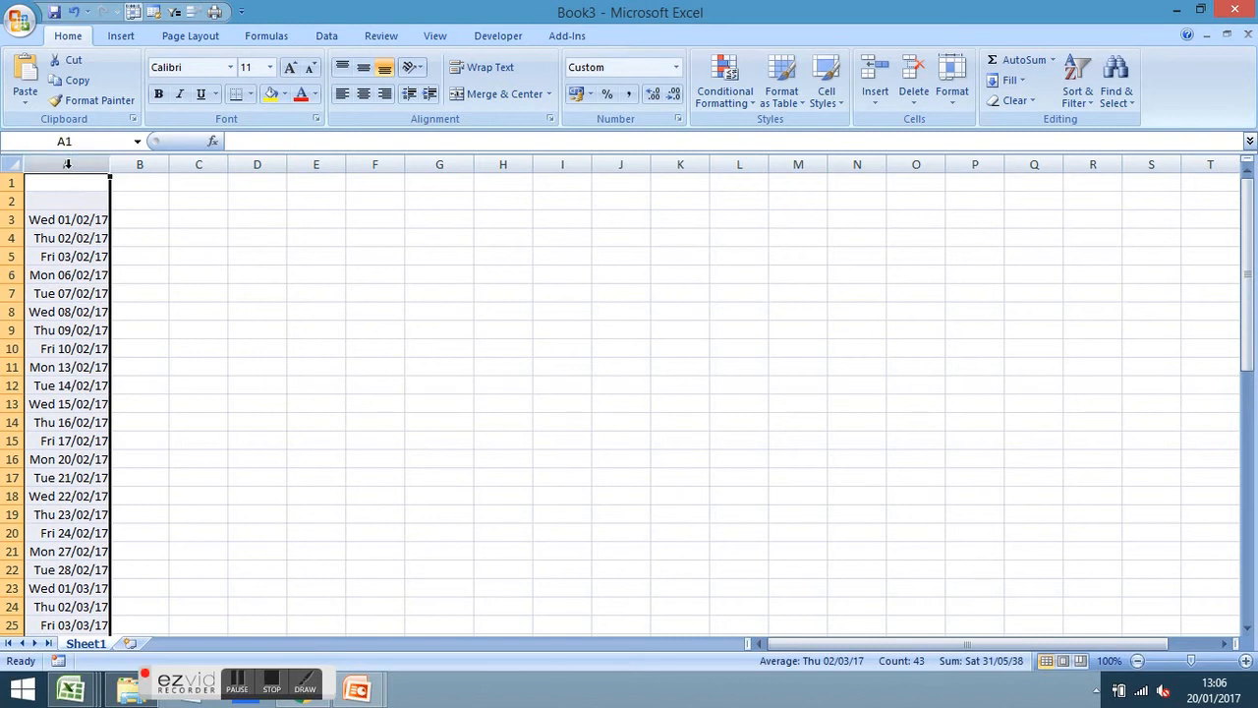
Make the column A dates font size 9, bold and dark blue
click(310, 70)
click(310, 71)
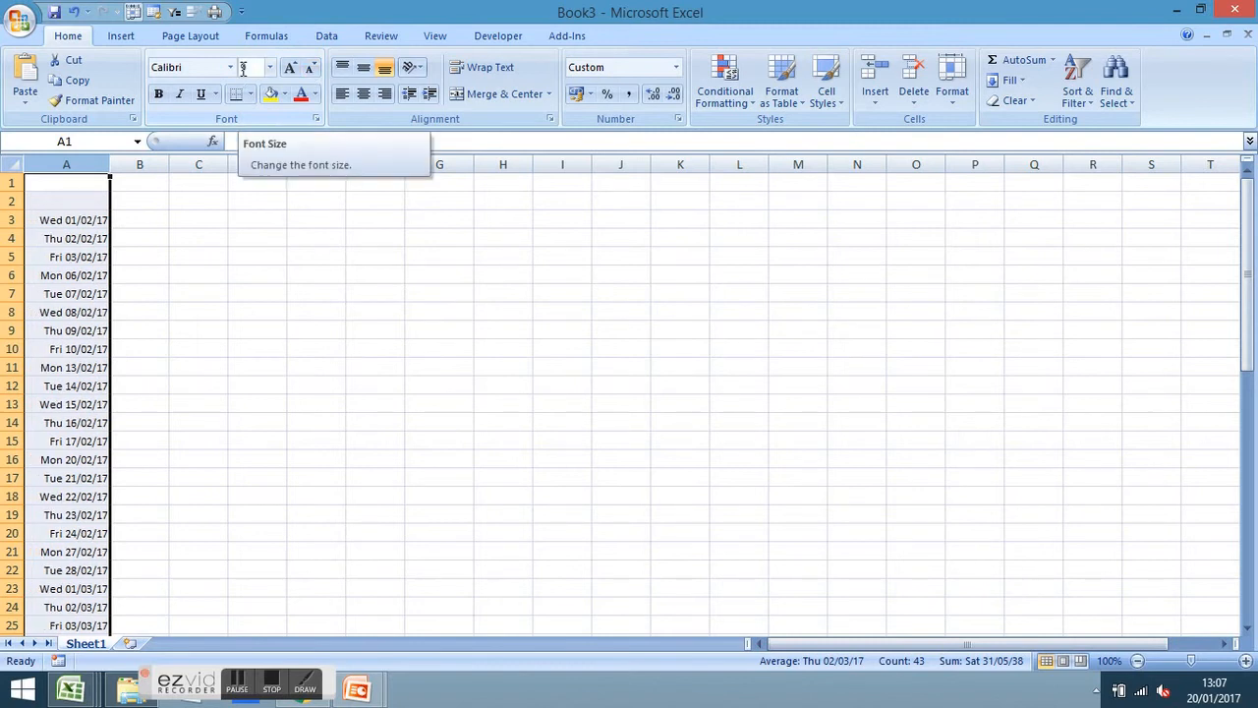
click(158, 95)
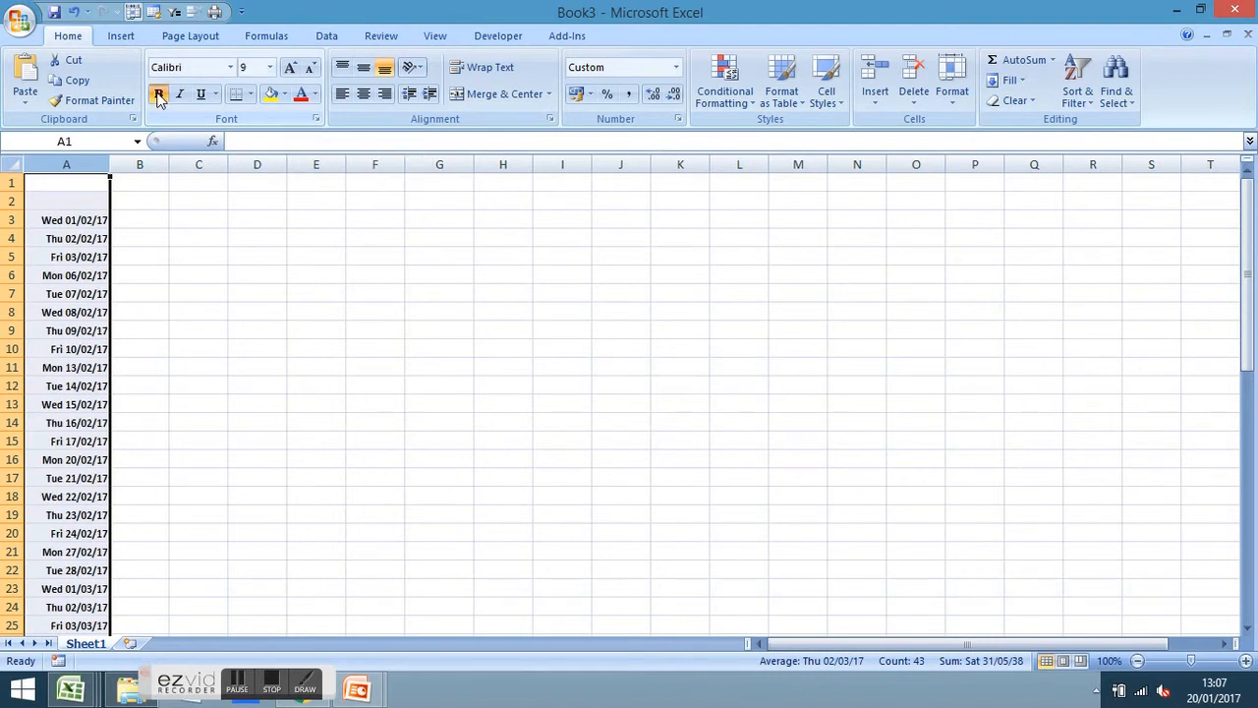
click(315, 95)
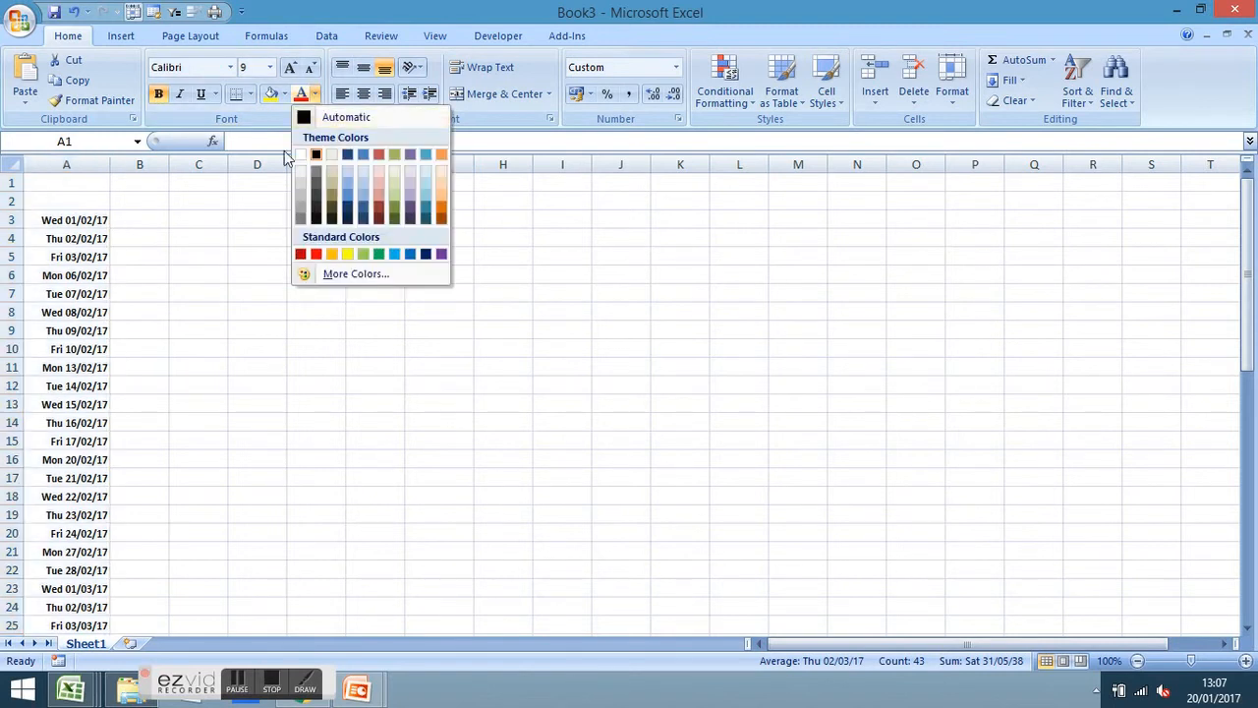
click(426, 254)
click(290, 355)
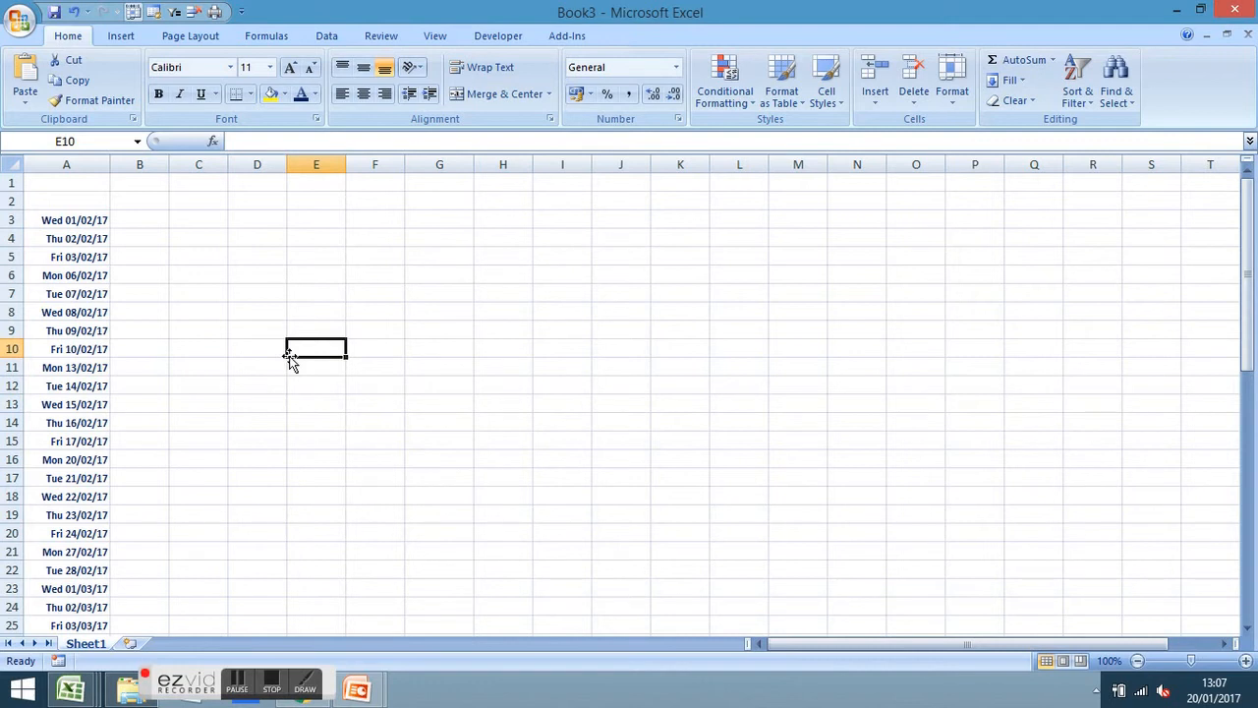
Select cell B2, where the first column heading will go
click(157, 199)
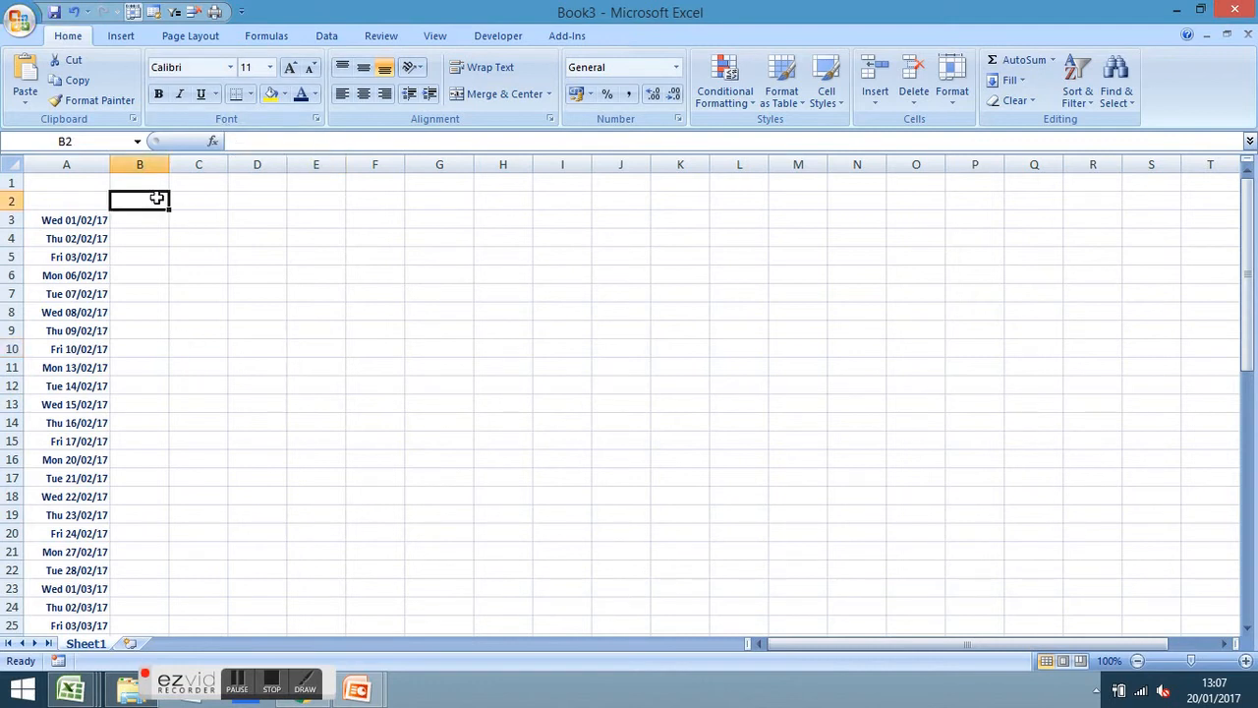
key(Right)
key(Right)
key(Left)
key(Left)
Enter the headings HALL, SPORT PITCH and ALL WEATHER in cells B2, C2 and D2
text(HALL)
key(Tab)
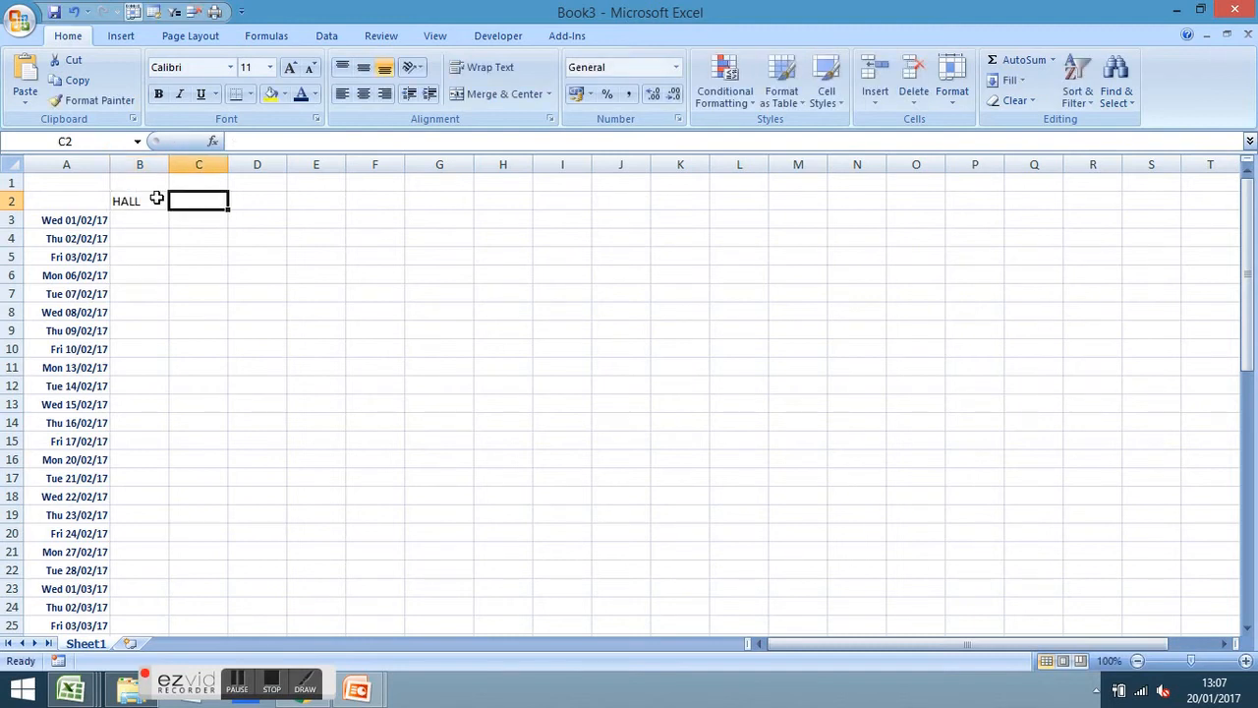
text(SPORT)
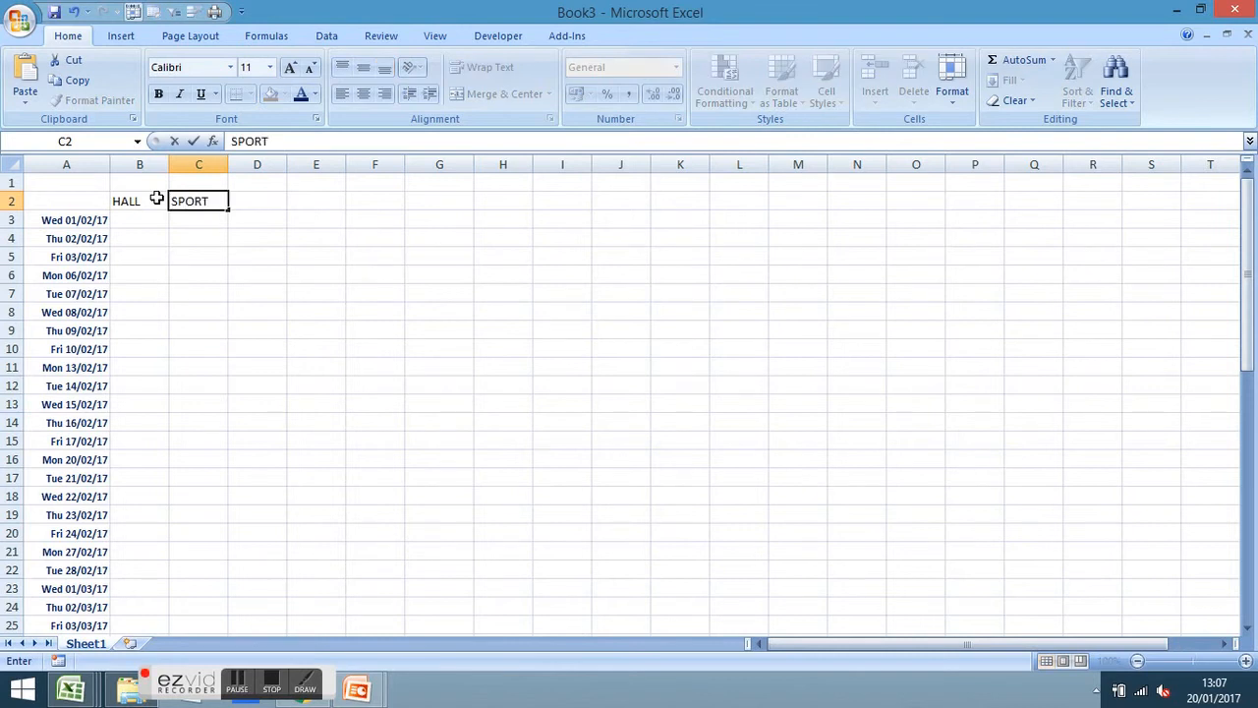
text( PITCH)
key(Tab)
text(ALL WEATHER)
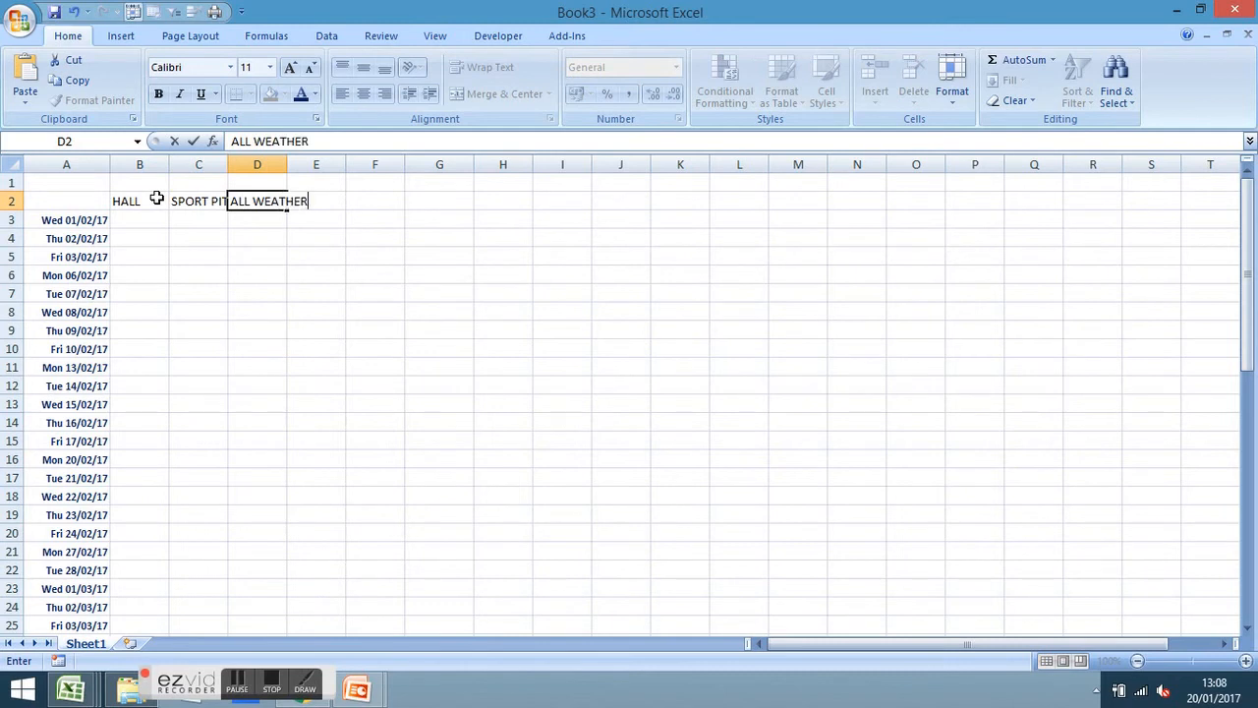
key(Return)
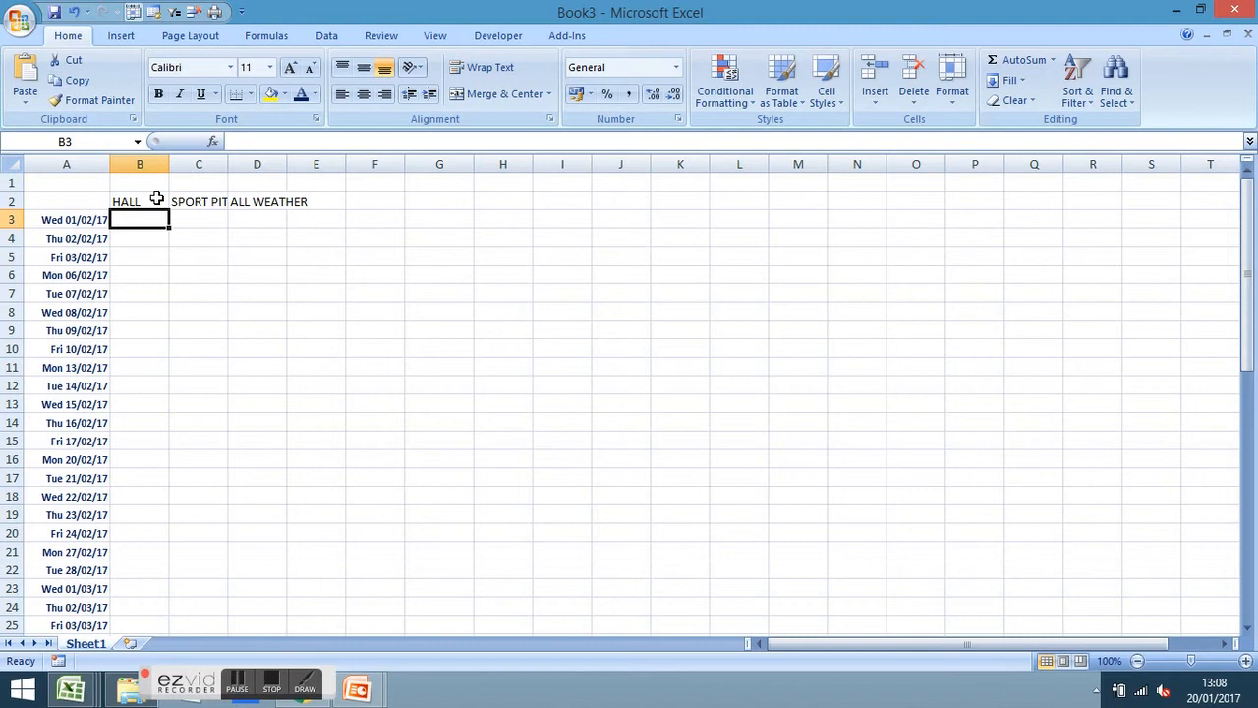
Autofit columns C and D to the SPORT PITCH and ALL WEATHER headings
click(156, 198)
click(257, 200)
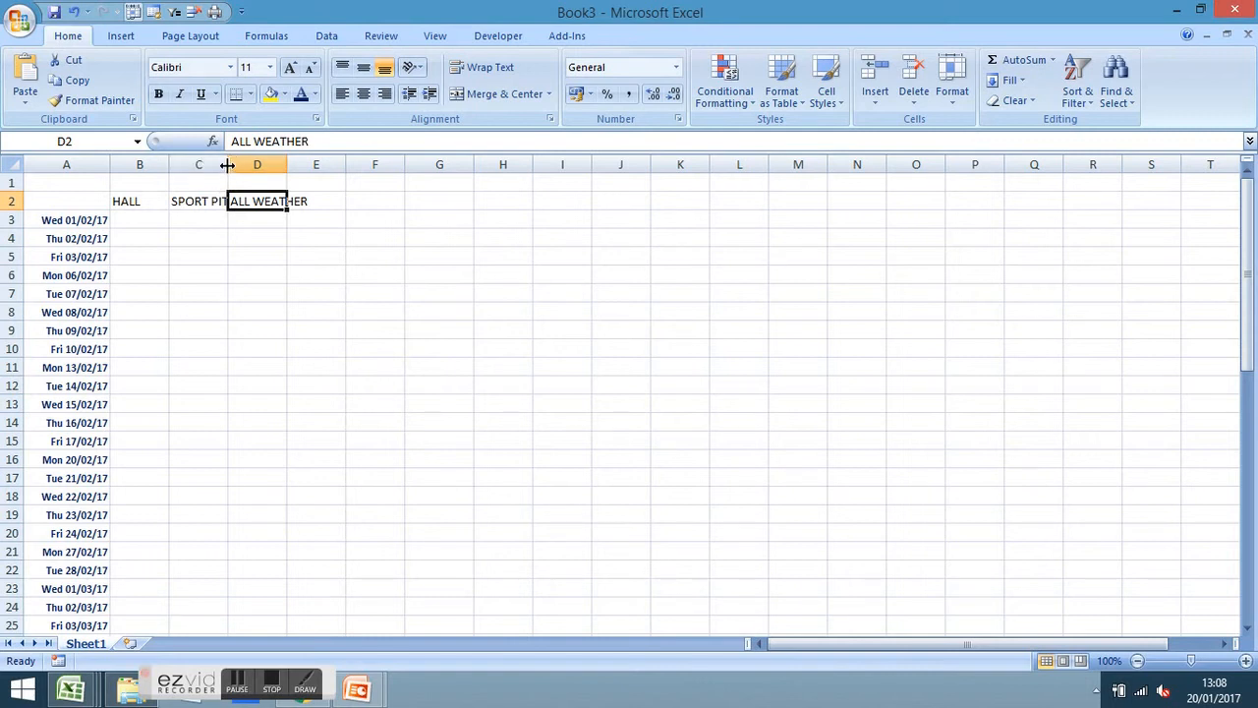
double_click(227, 164)
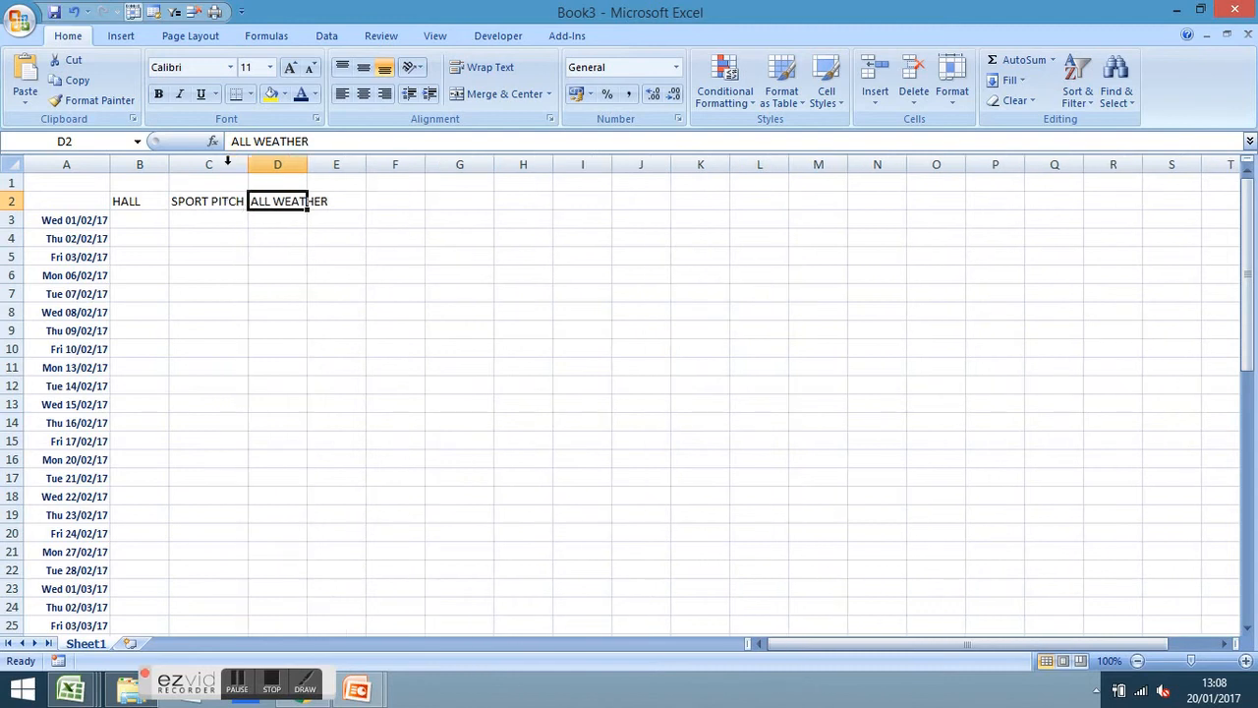
double_click(307, 164)
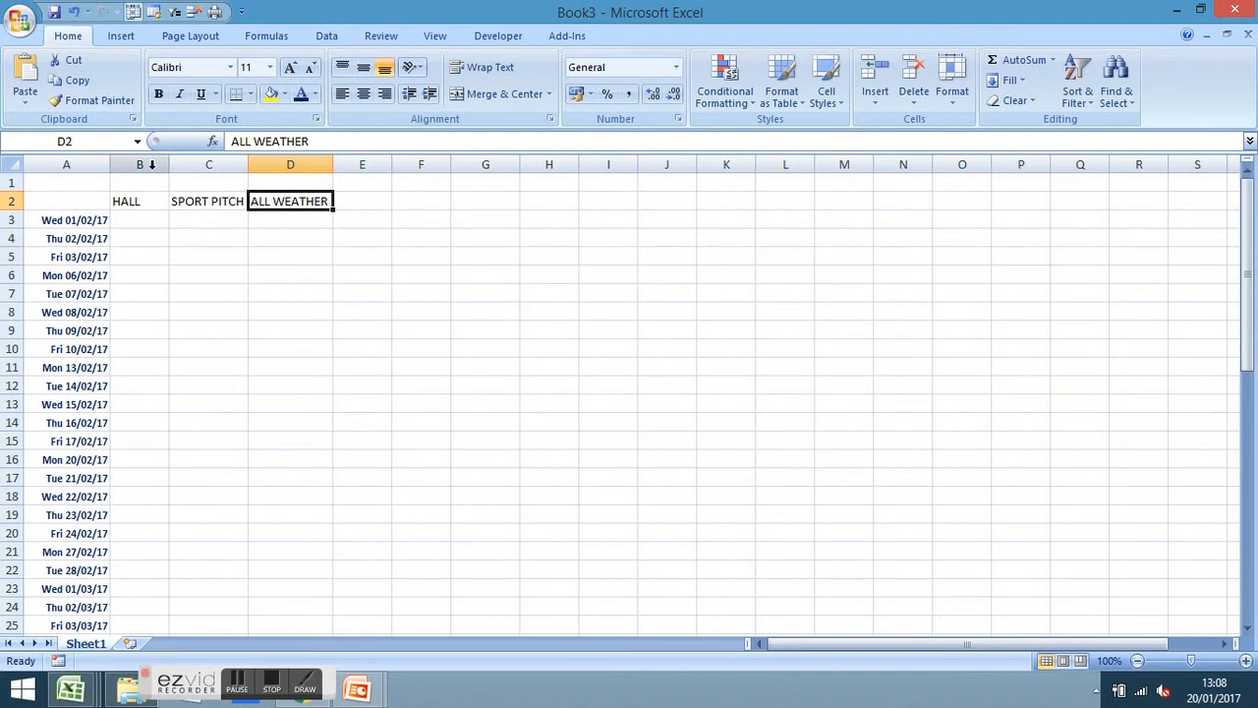
Widen columns B to D together to one equal, much larger width
click(151, 165)
drag(151, 165, 273, 167)
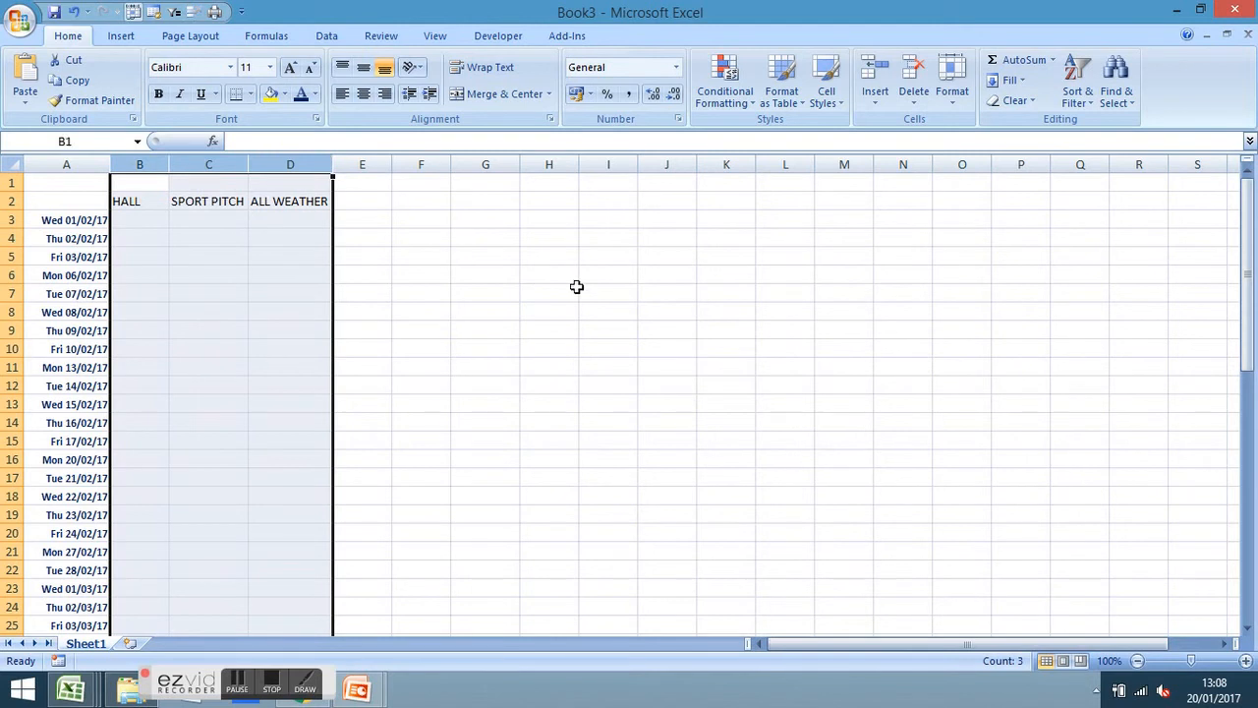
click(576, 285)
drag(138, 162, 345, 163)
drag(250, 163, 455, 163)
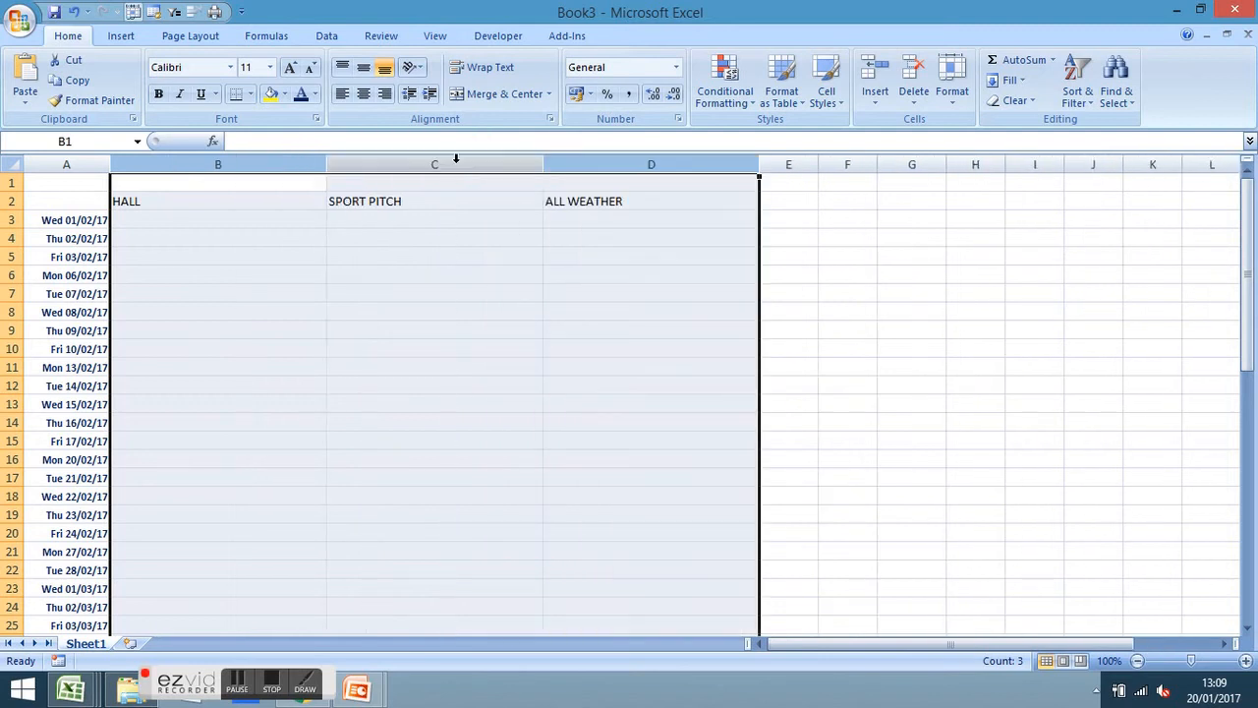
click(838, 276)
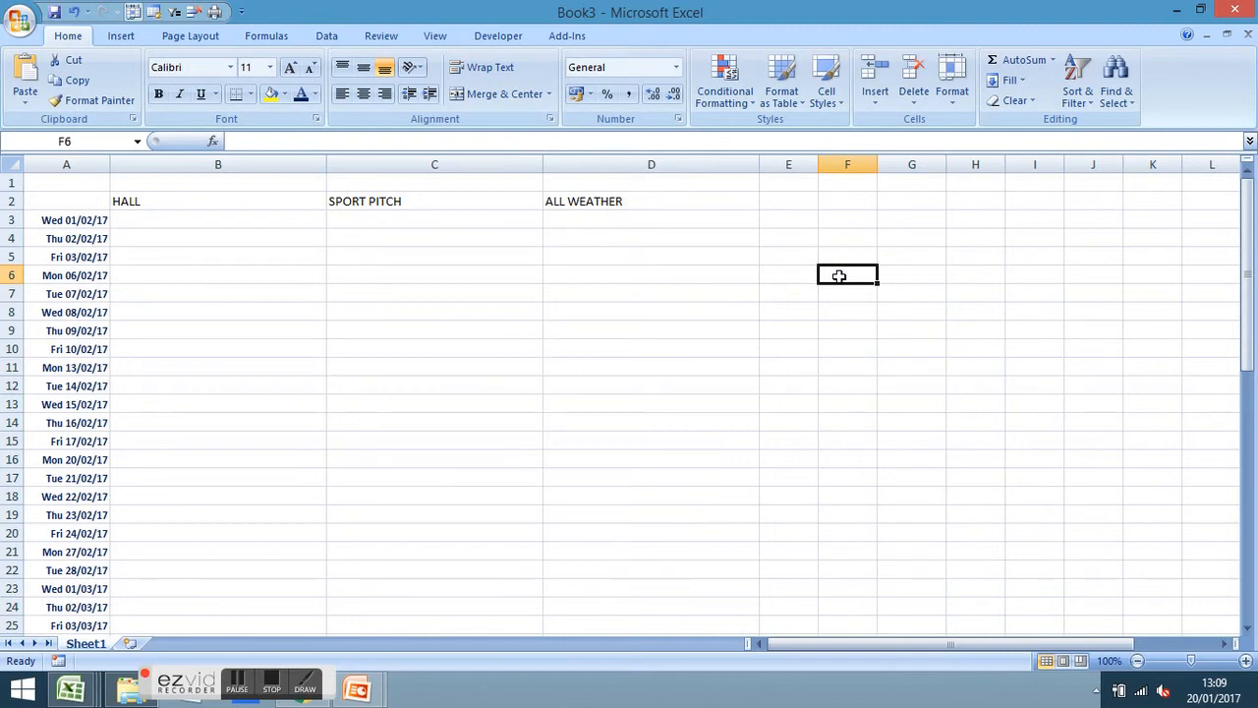
Make the B2:D2 headings centred, bold, 16-point and dark blue
click(189, 198)
drag(310, 194, 599, 202)
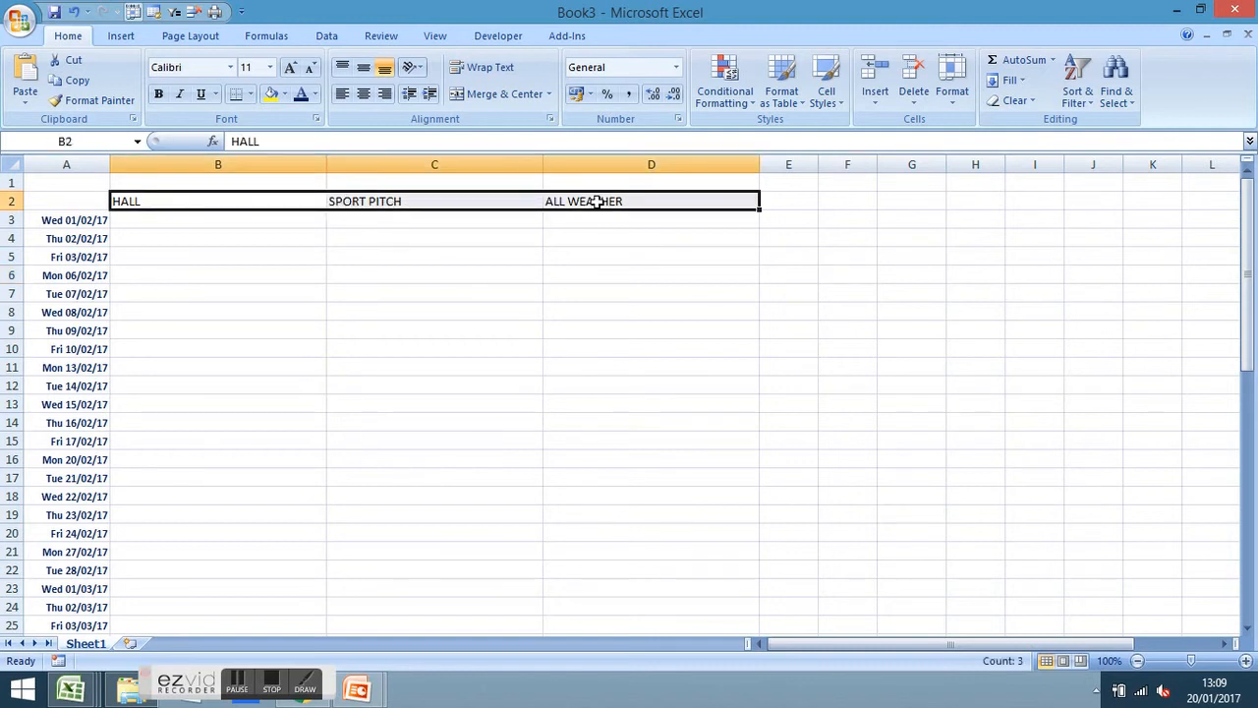
click(362, 95)
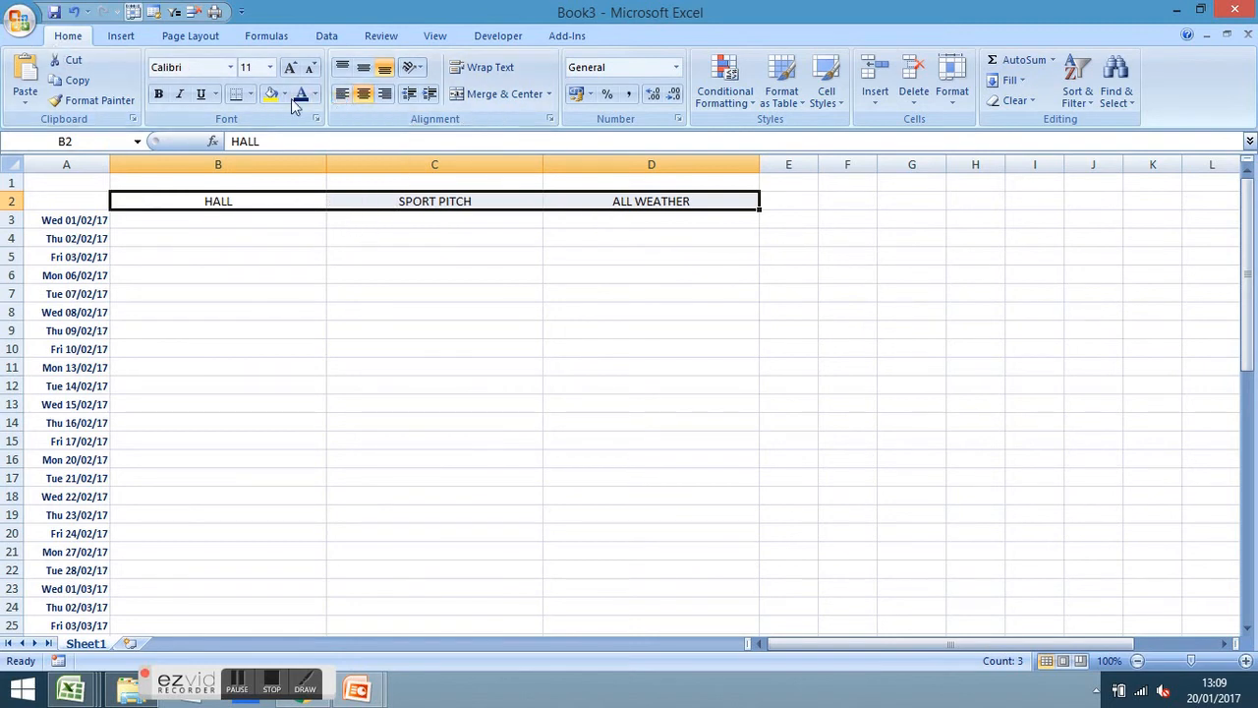
click(160, 94)
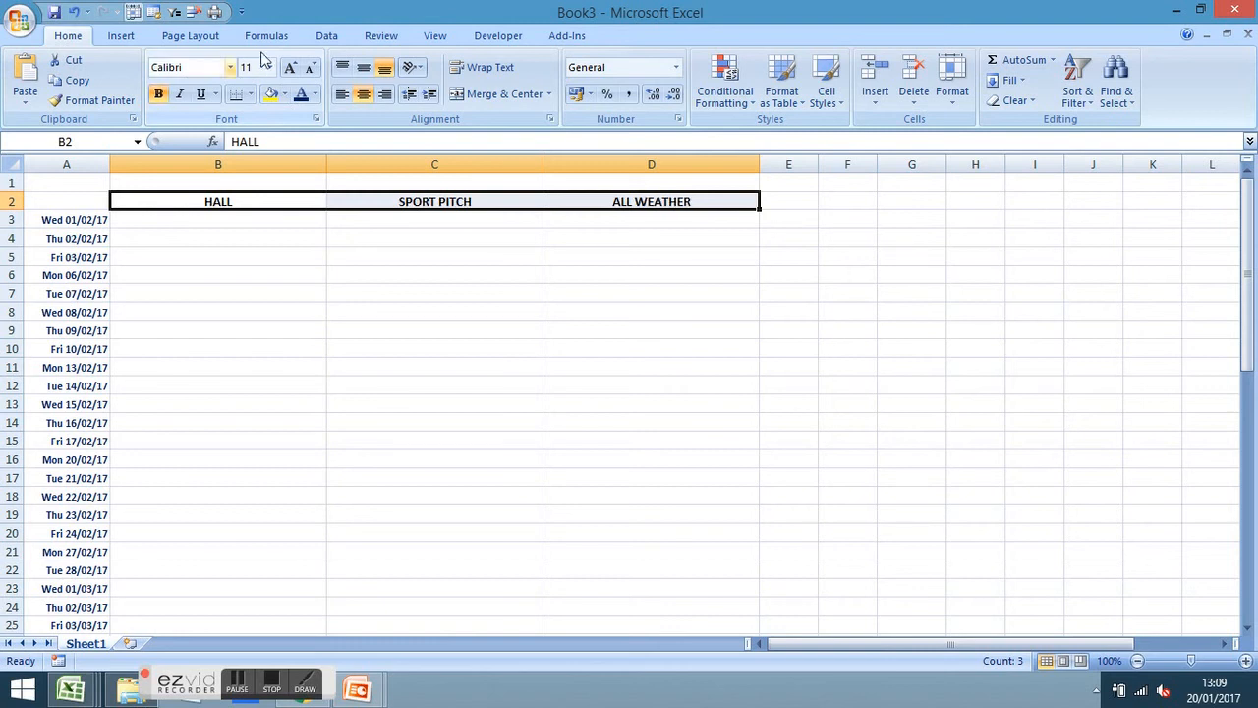
click(290, 67)
click(291, 66)
click(291, 66)
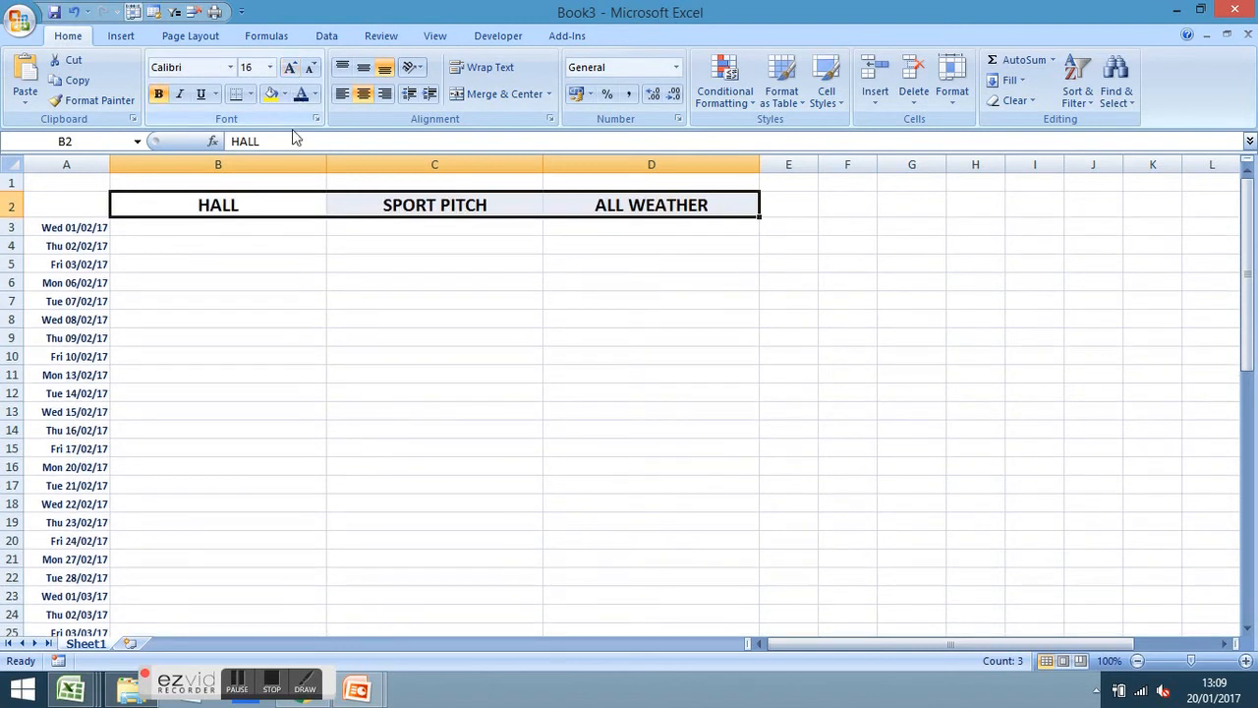
click(301, 98)
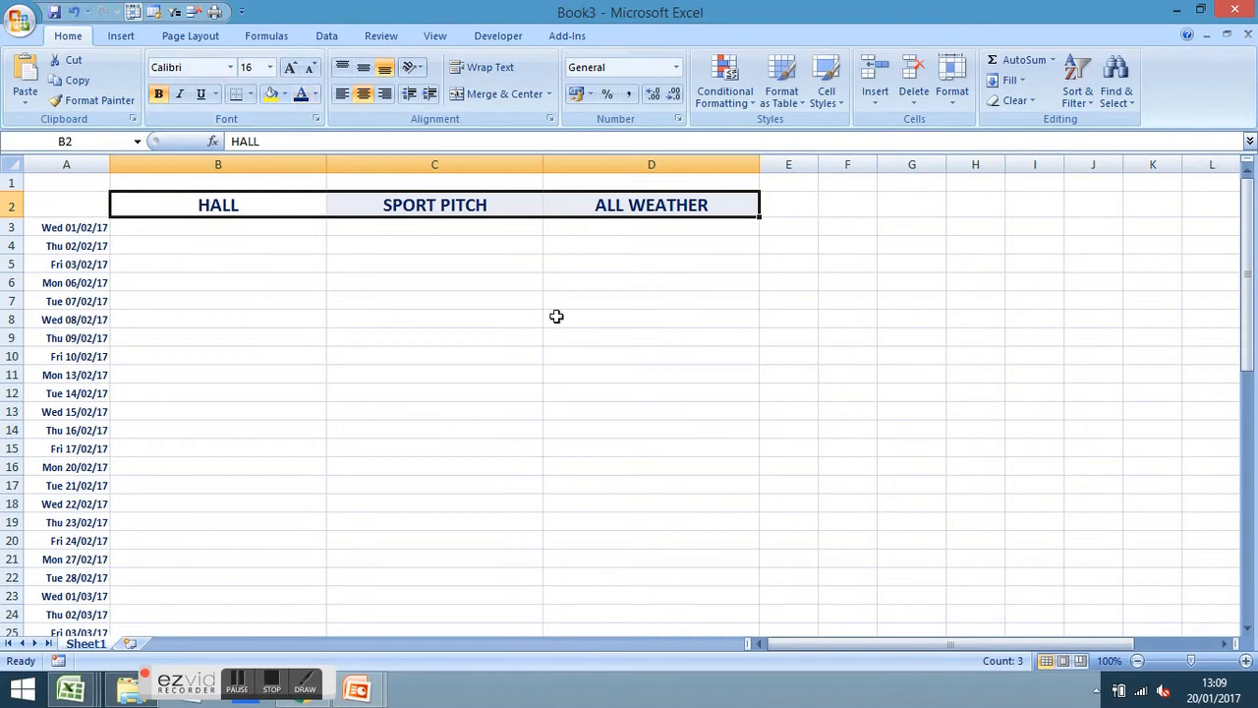
click(599, 337)
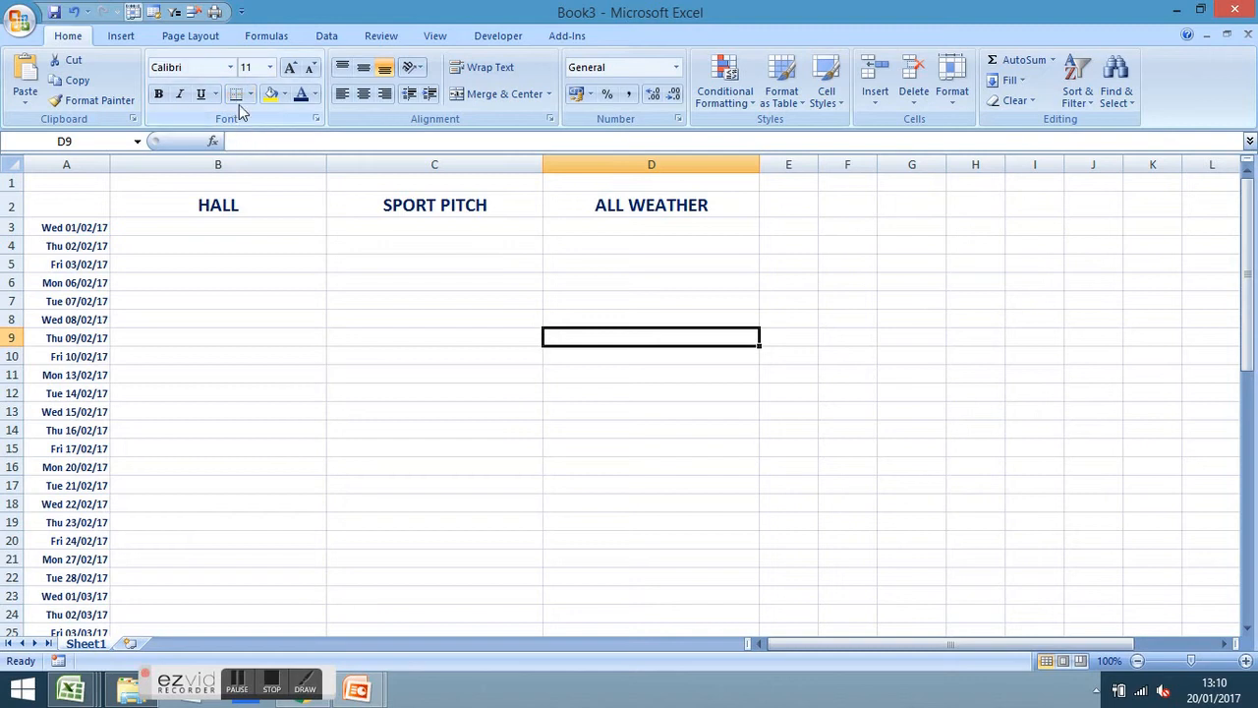
Format the range A2:D45 as a table with a medium blue banded style
click(101, 227)
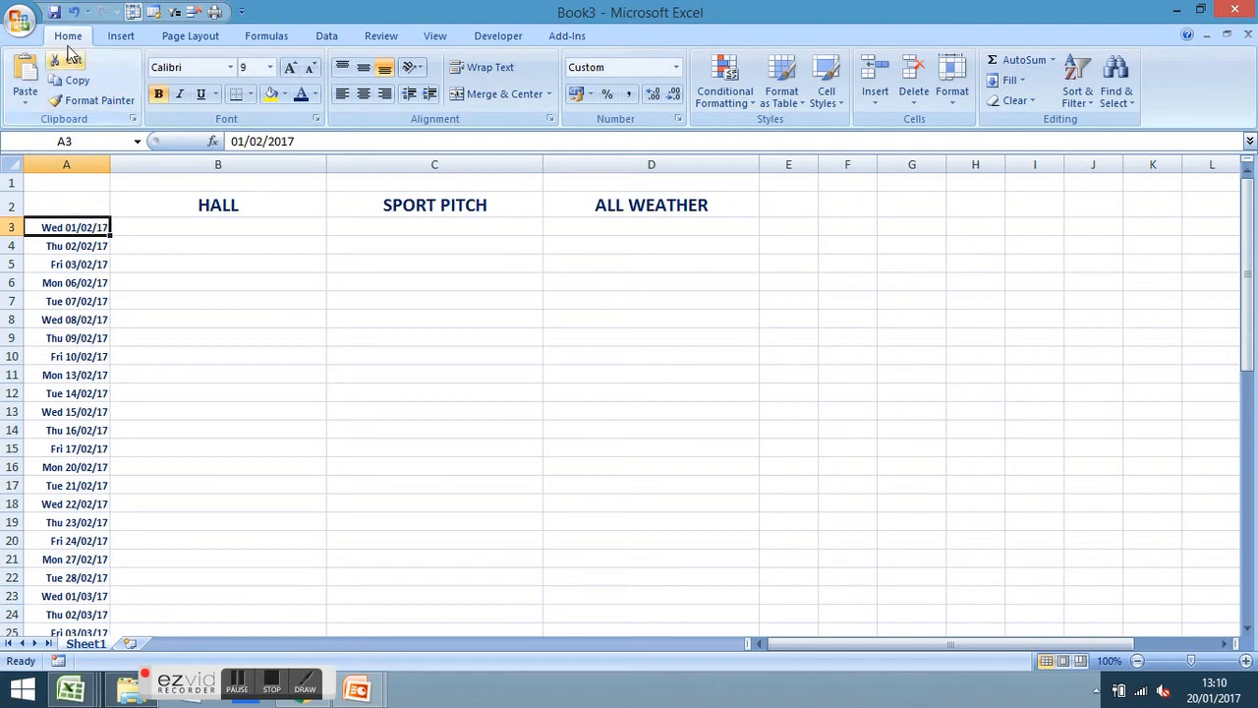
click(798, 95)
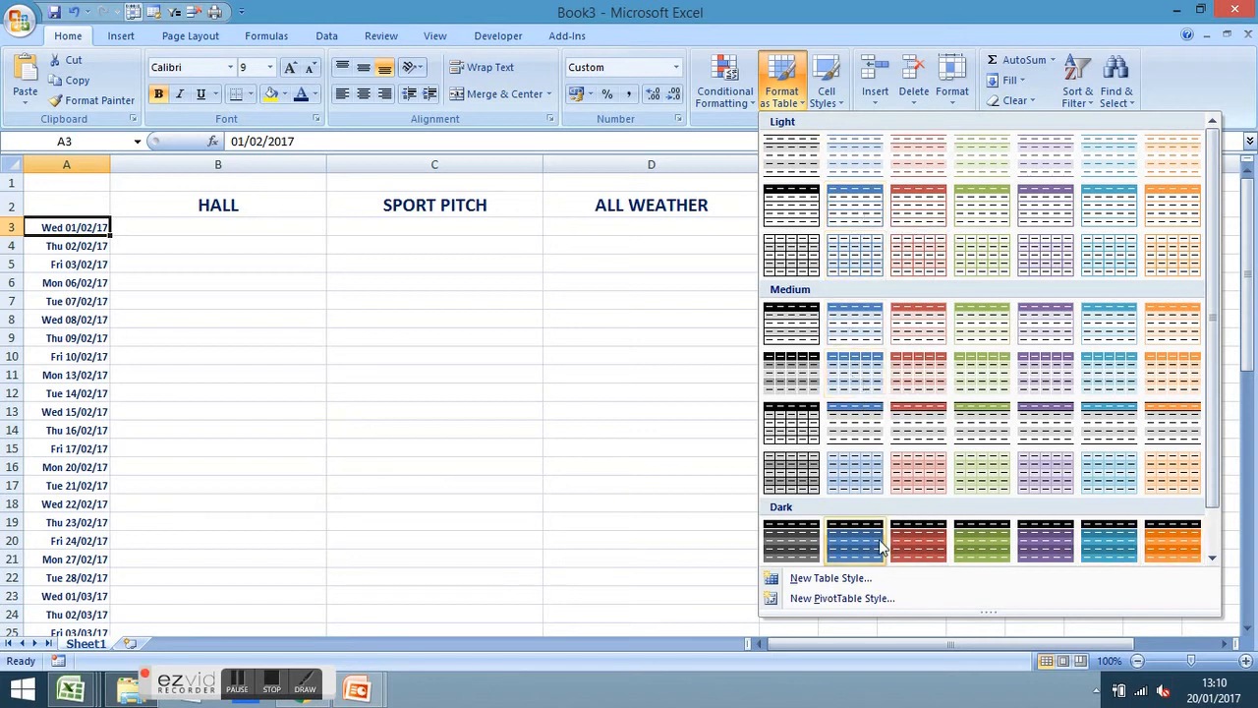
click(855, 377)
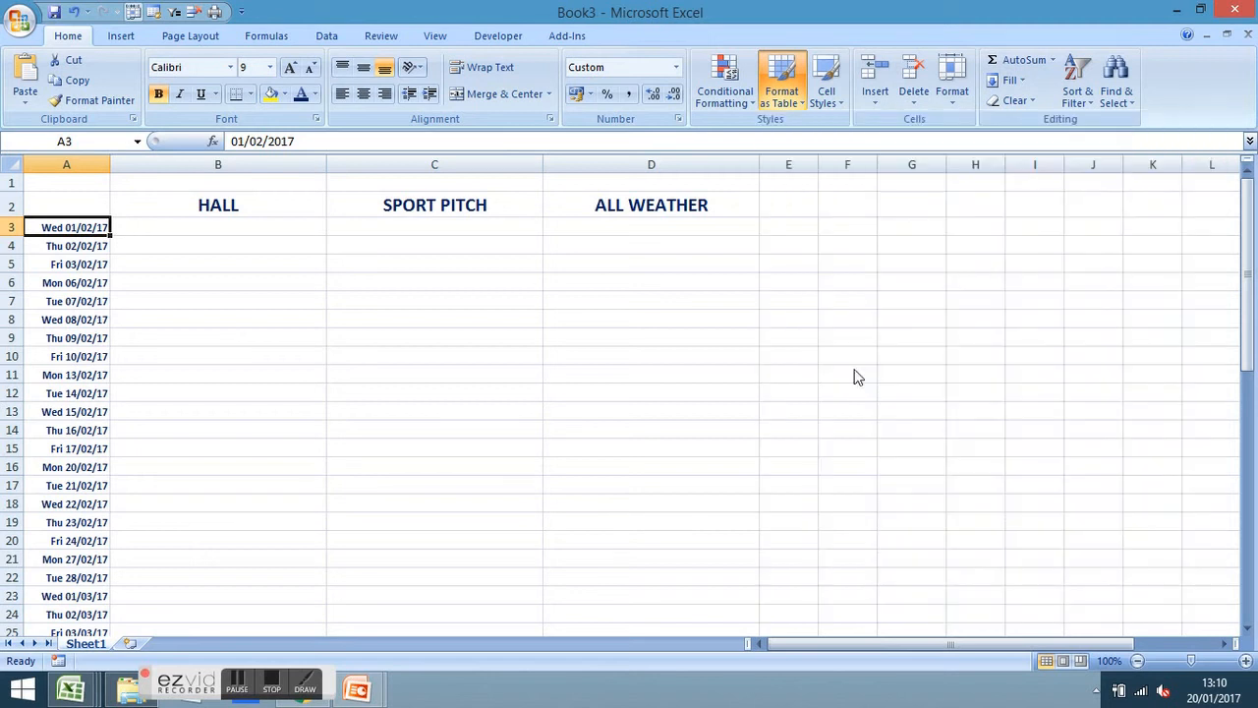
click(595, 337)
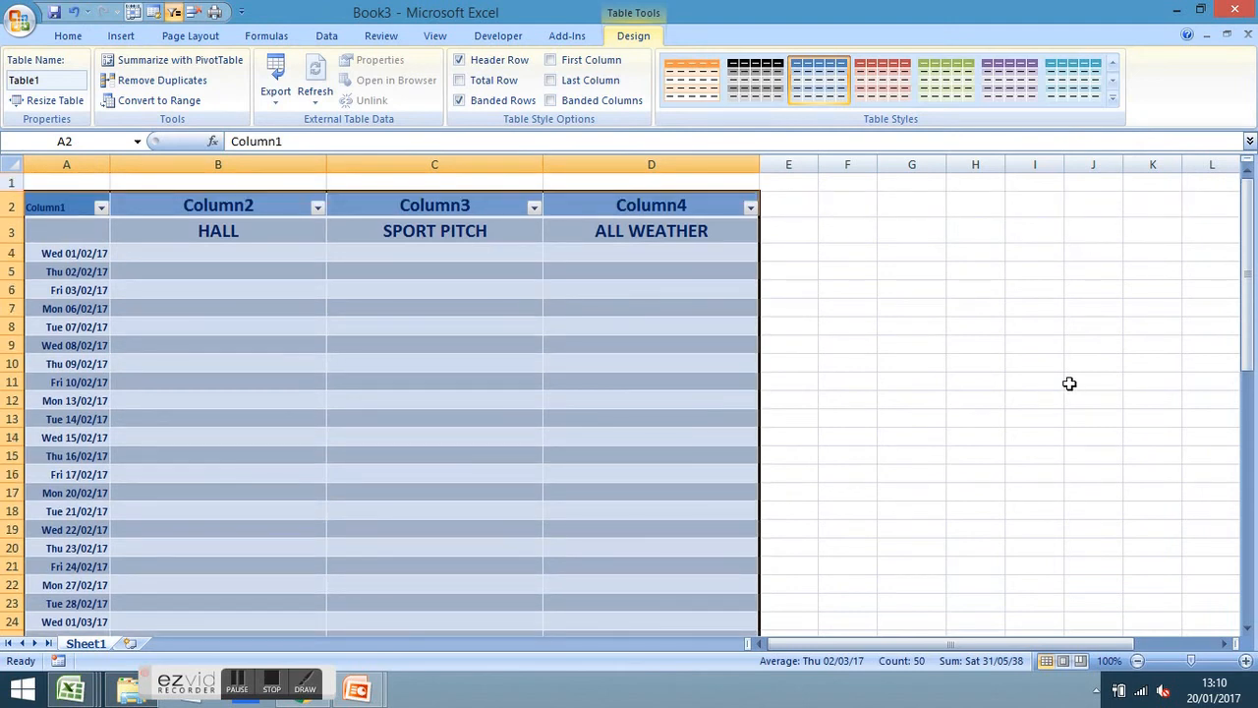
Move HALL, SPORT PITCH and ALL WEATHER up to replace the Column2–Column4 headers
drag(968, 645, 806, 643)
click(242, 233)
drag(244, 222, 281, 212)
click(586, 390)
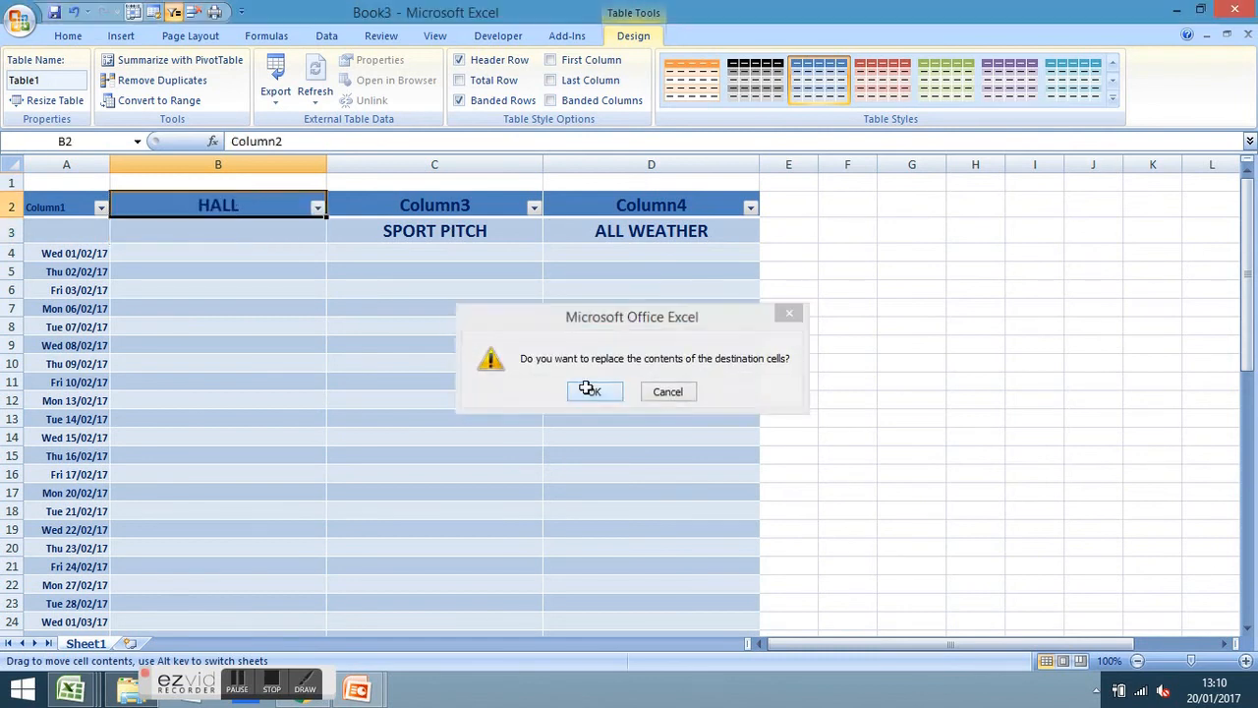
click(458, 228)
drag(461, 220, 464, 206)
click(576, 392)
click(625, 227)
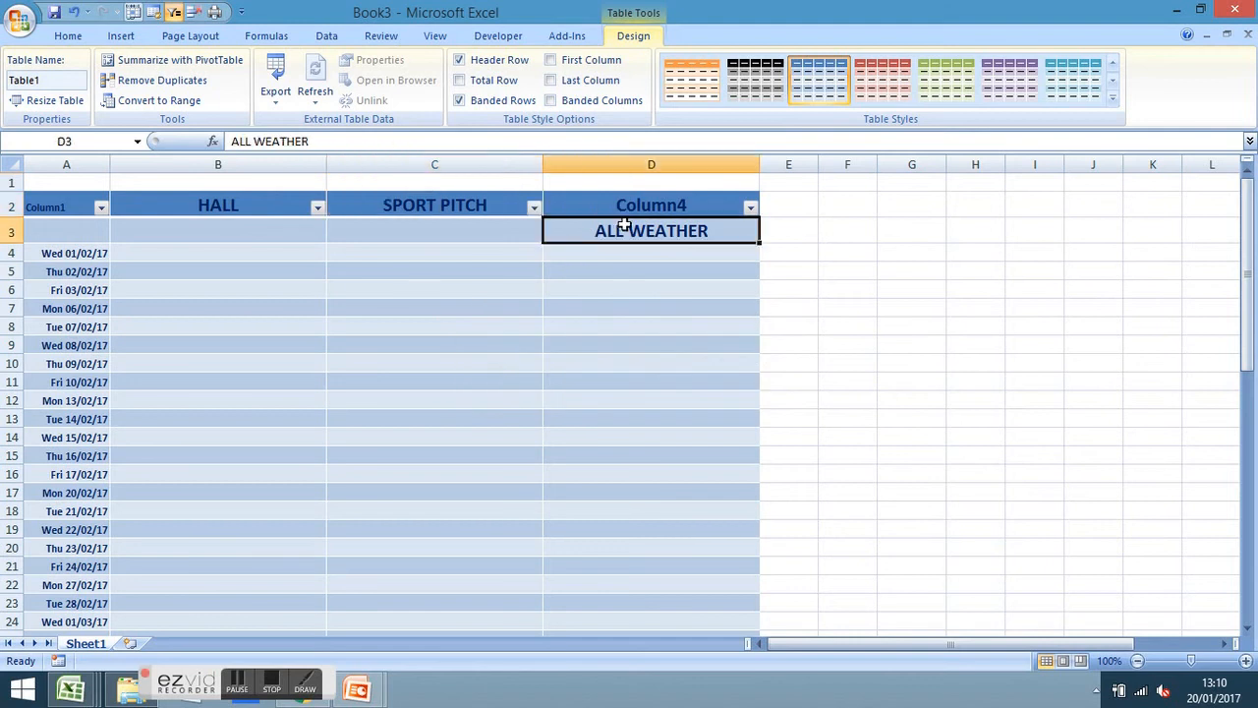
drag(626, 216, 624, 196)
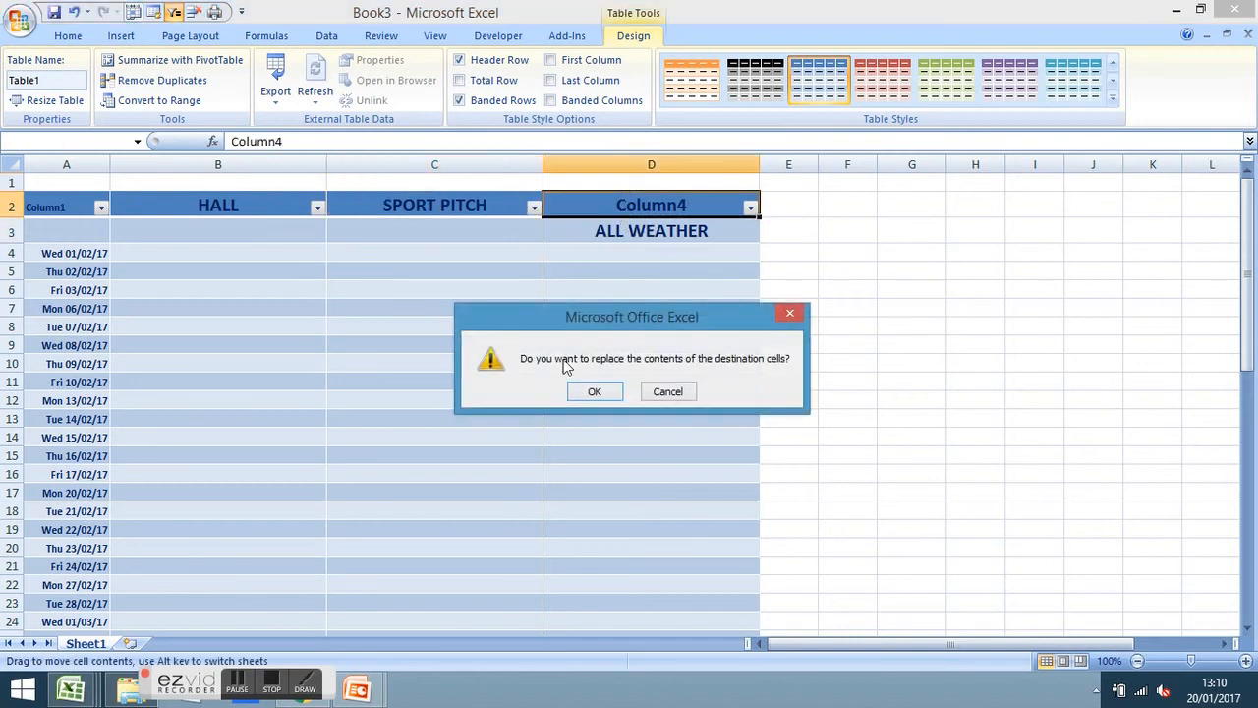
click(595, 391)
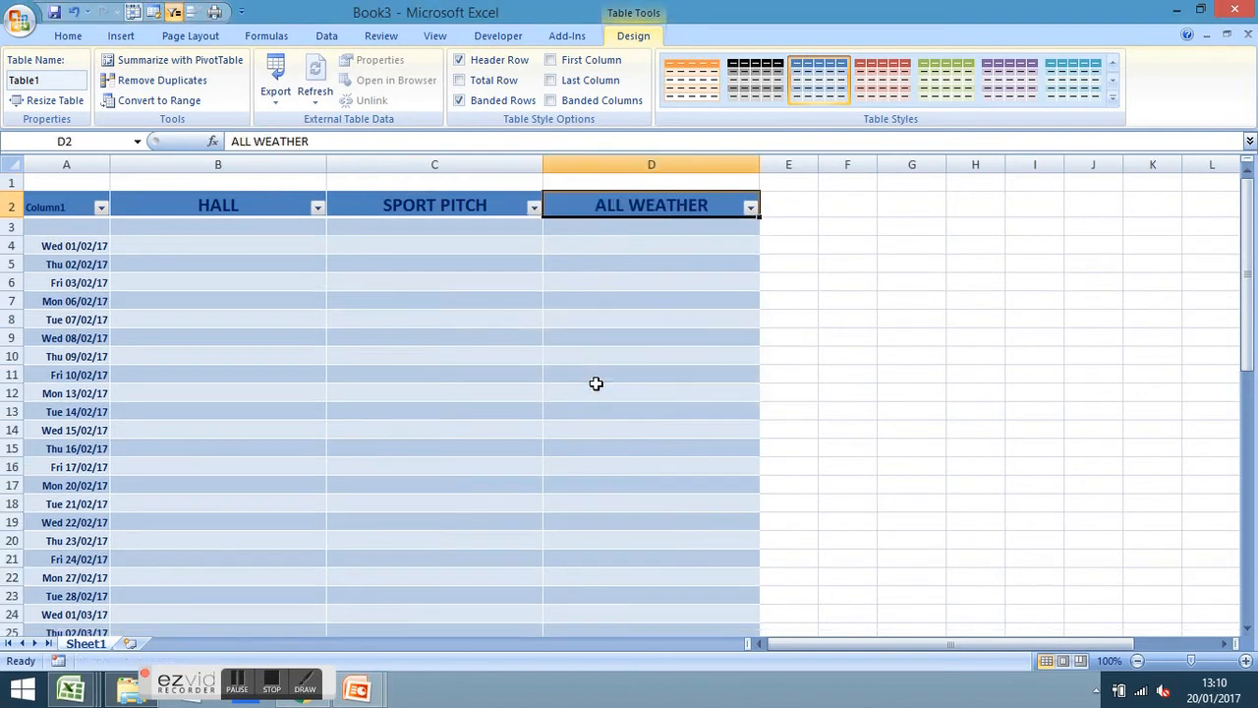
Rename the Column1 header in A2 to Date
click(68, 202)
double_click(256, 142)
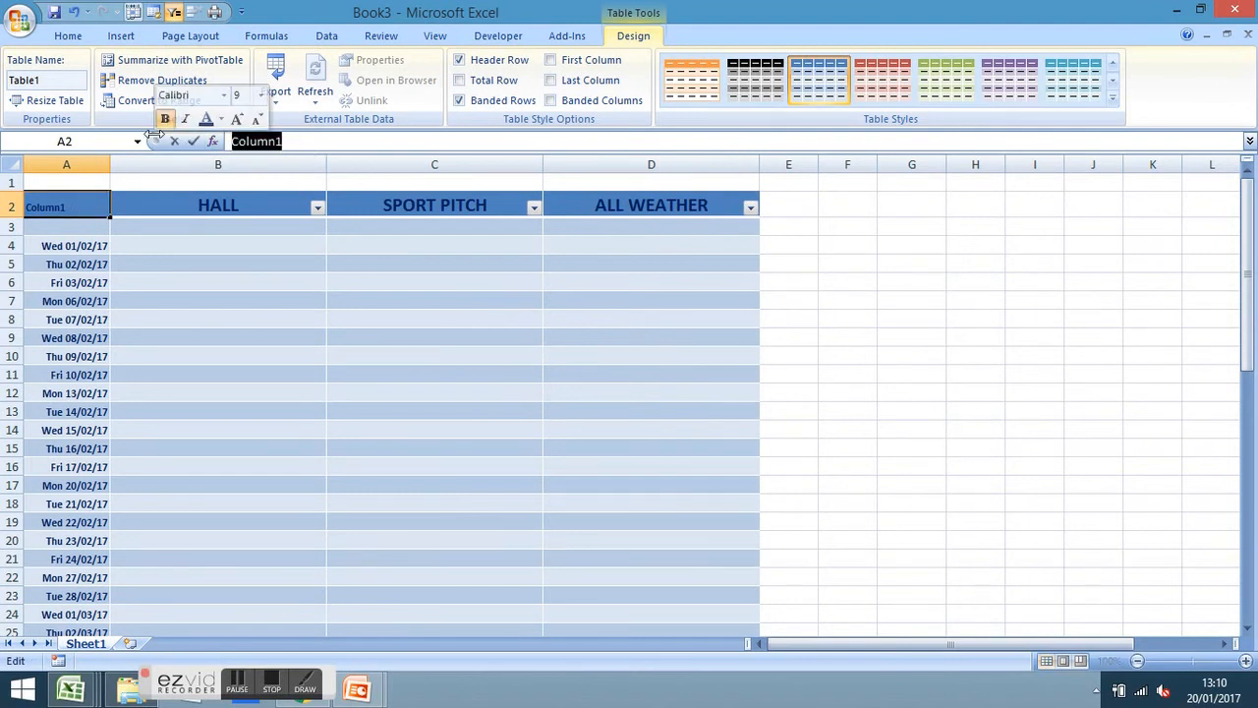
key(BackSpace)
text(Date)
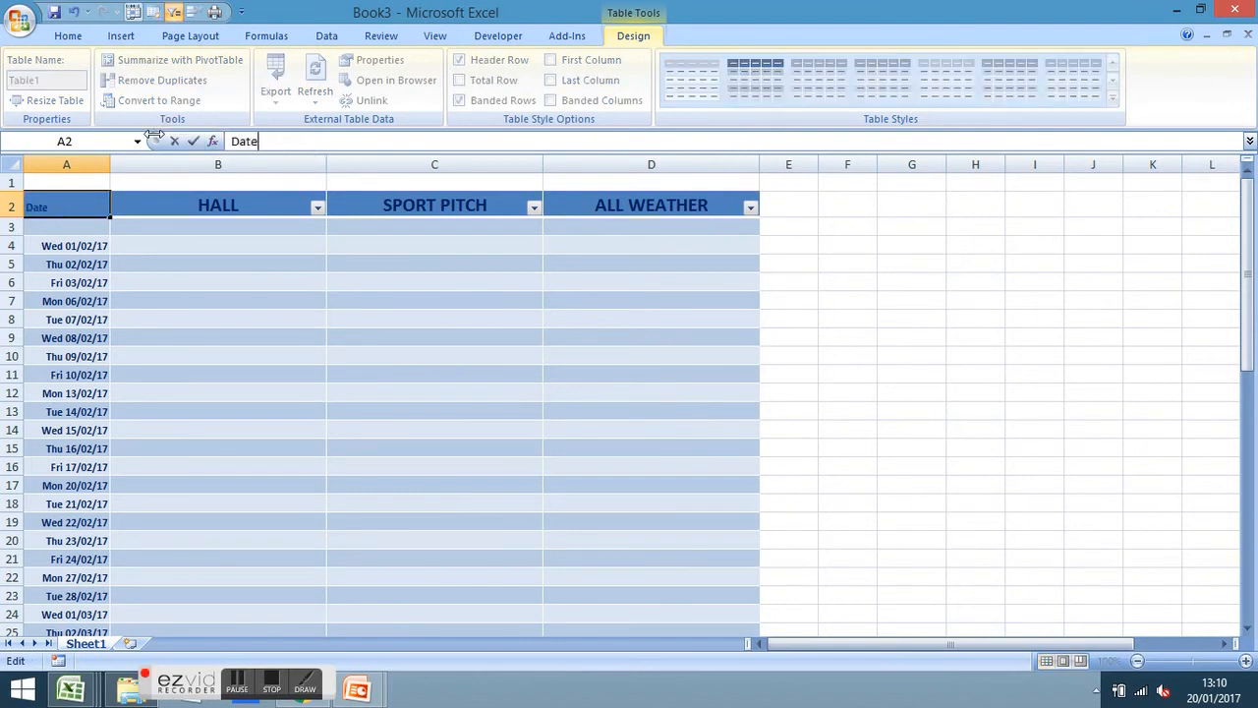
key(Return)
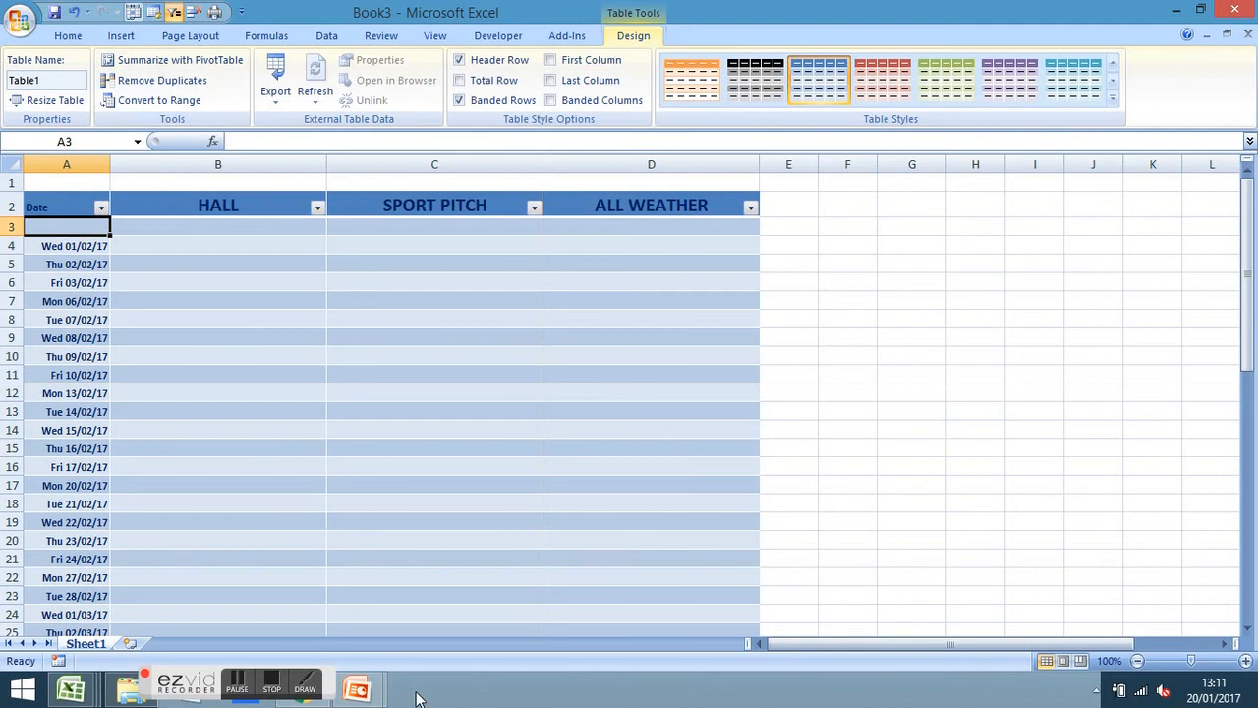
Apply Table Style Medium 23 and scroll the table down to row 46 to check it
scroll(5, 551, down, 5)
scroll(5, 585, up, 5)
click(240, 257)
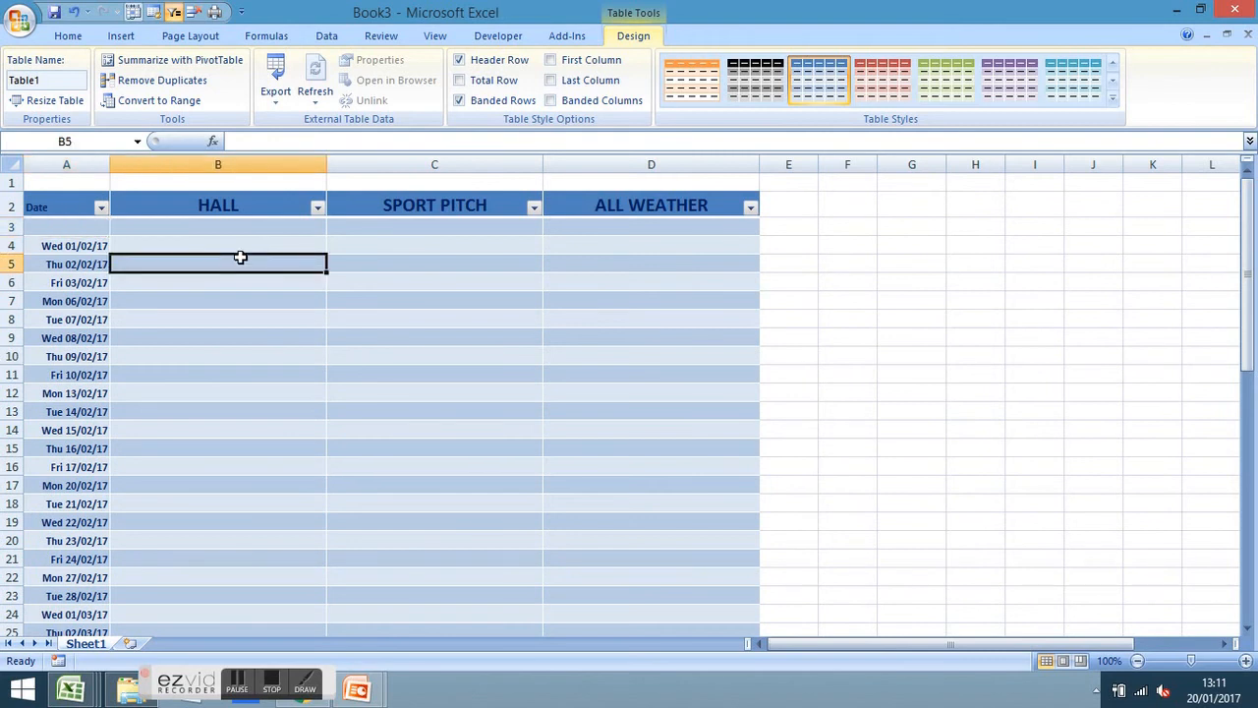
click(75, 39)
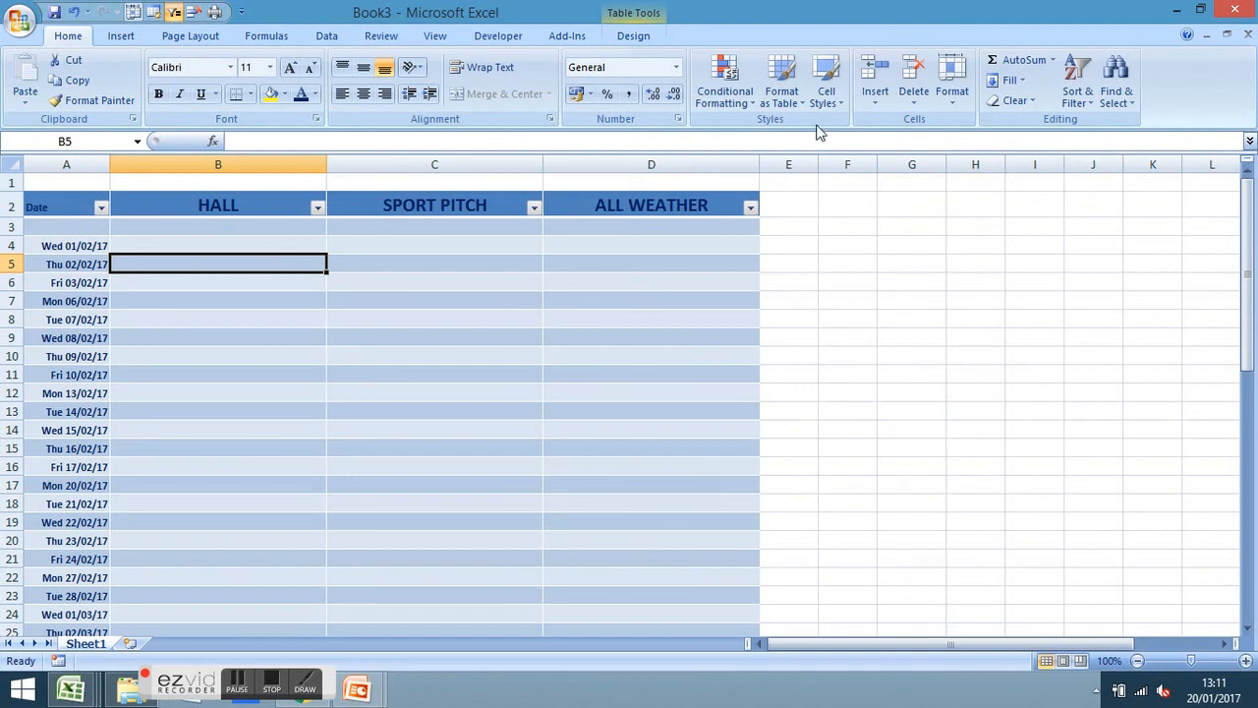
click(800, 101)
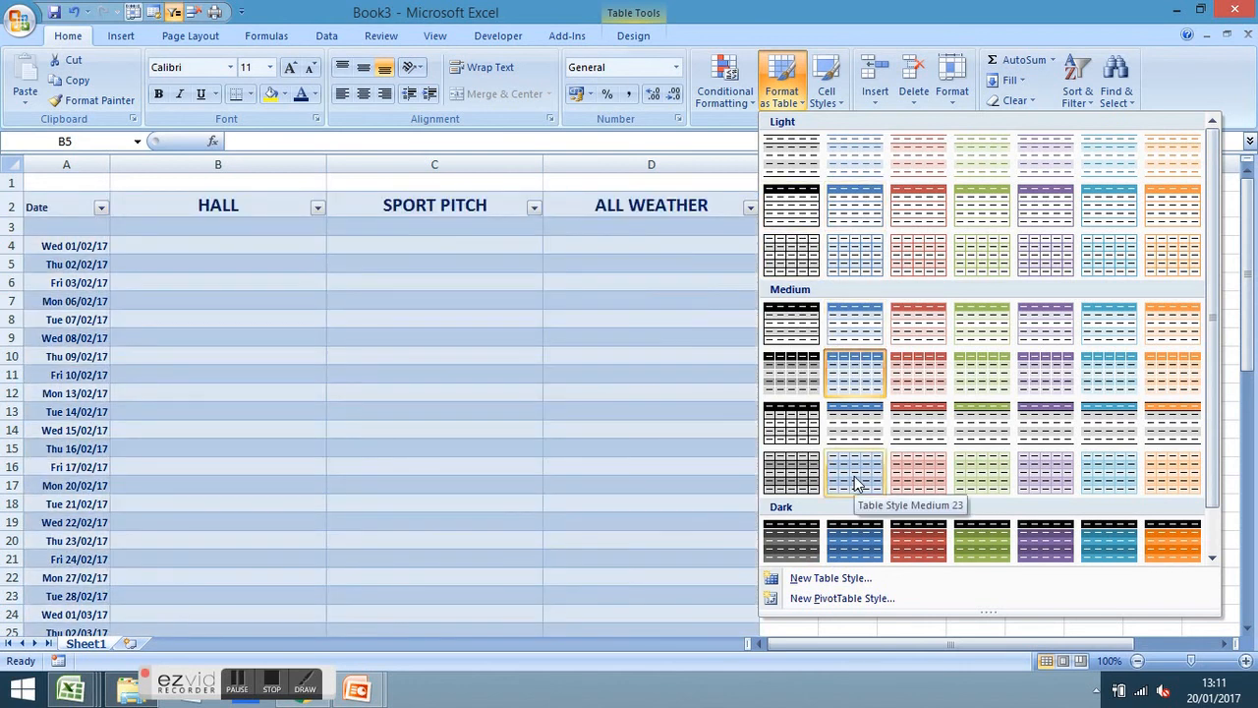
click(855, 481)
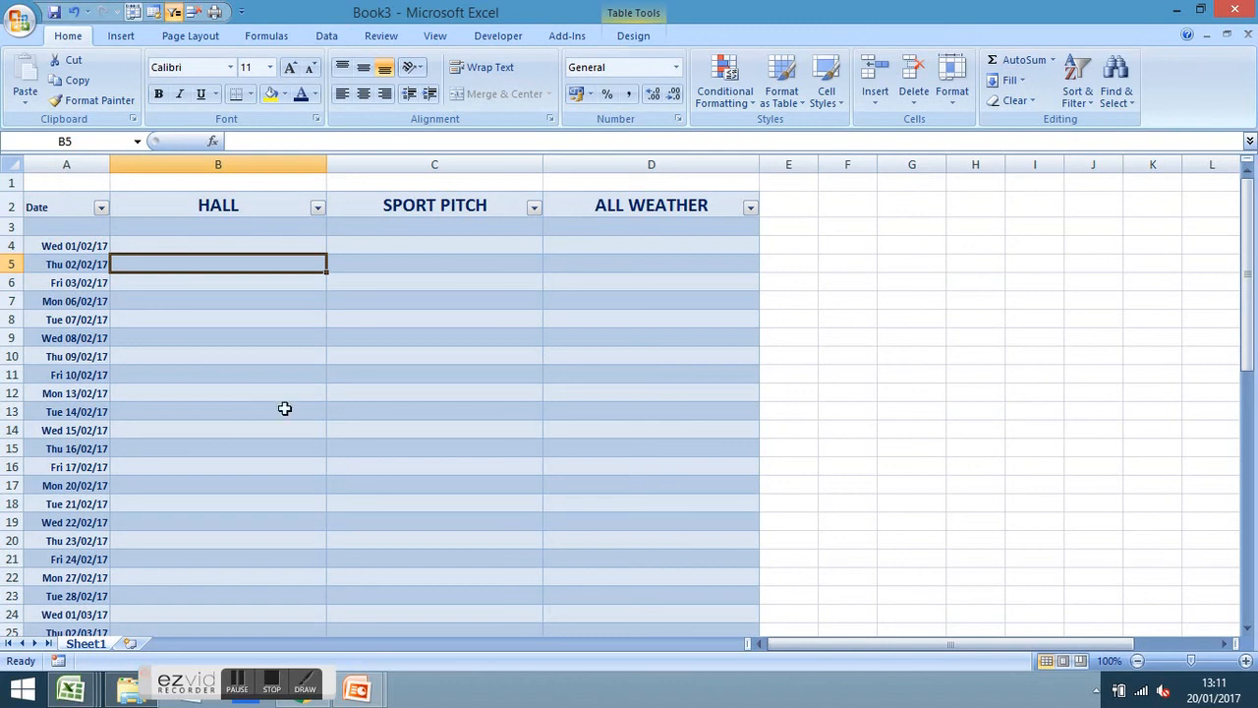
scroll(284, 408, down, 1)
scroll(284, 408, down, 18)
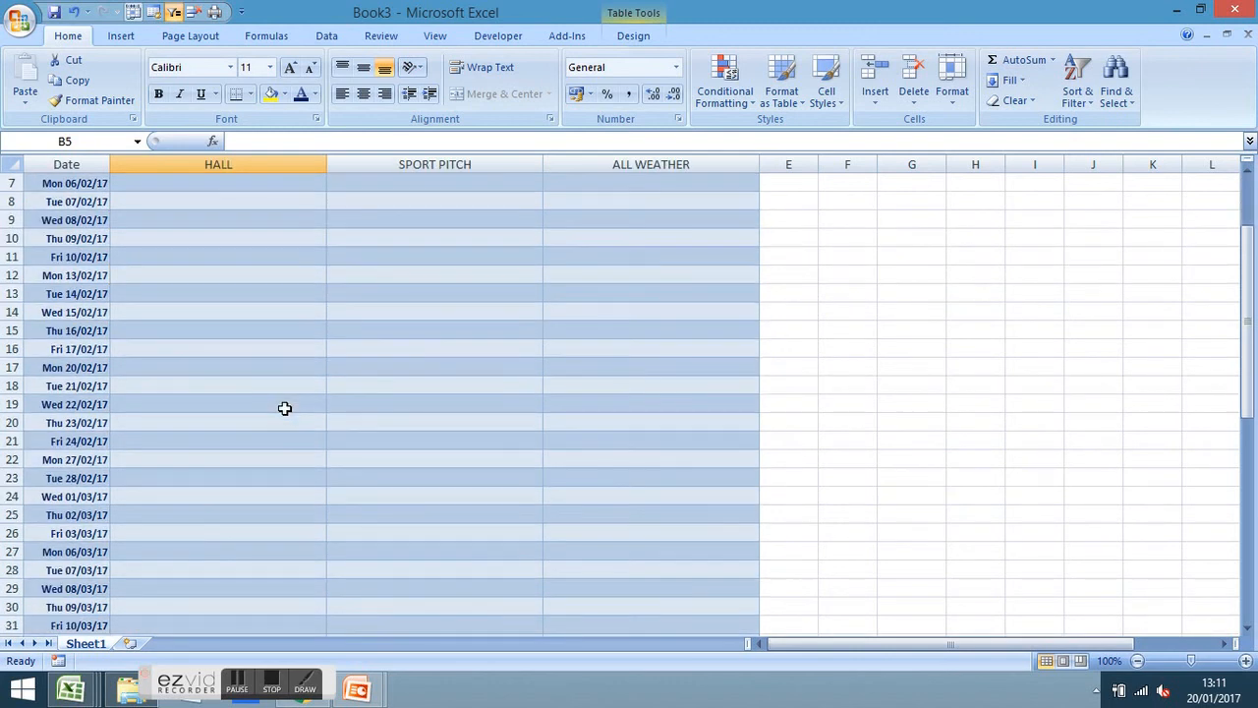
scroll(284, 407, down, 2)
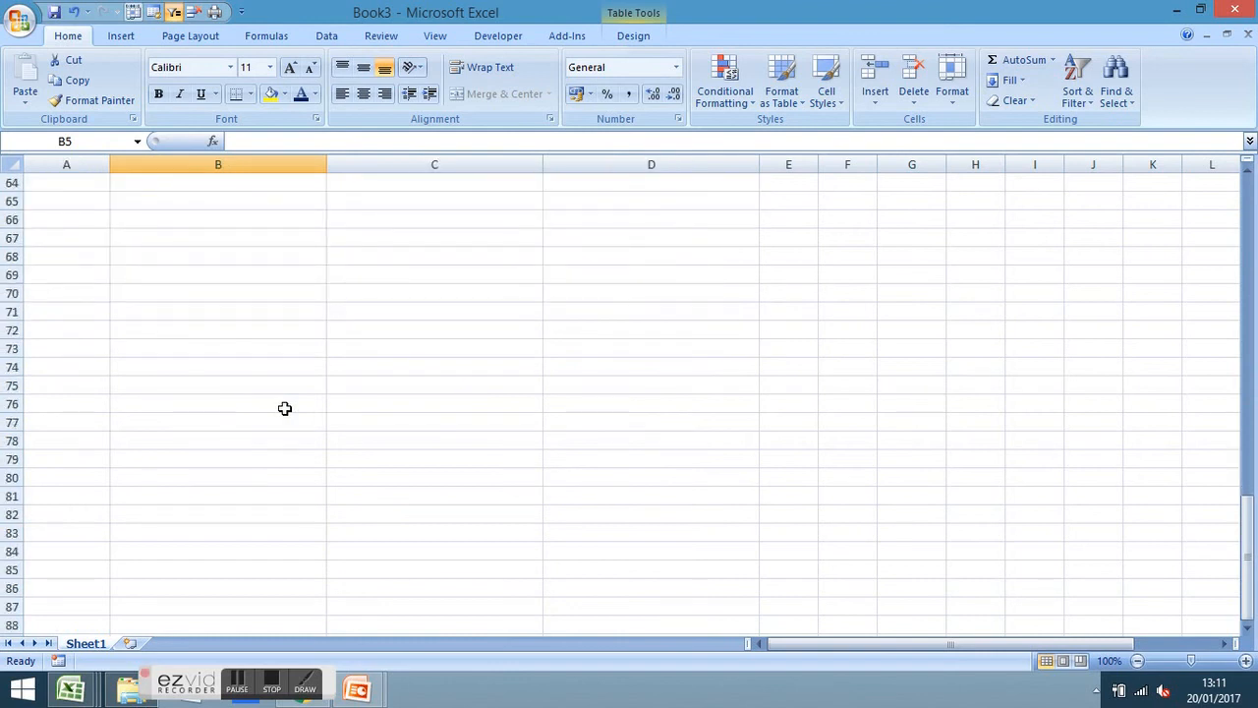
scroll(284, 407, up, 20)
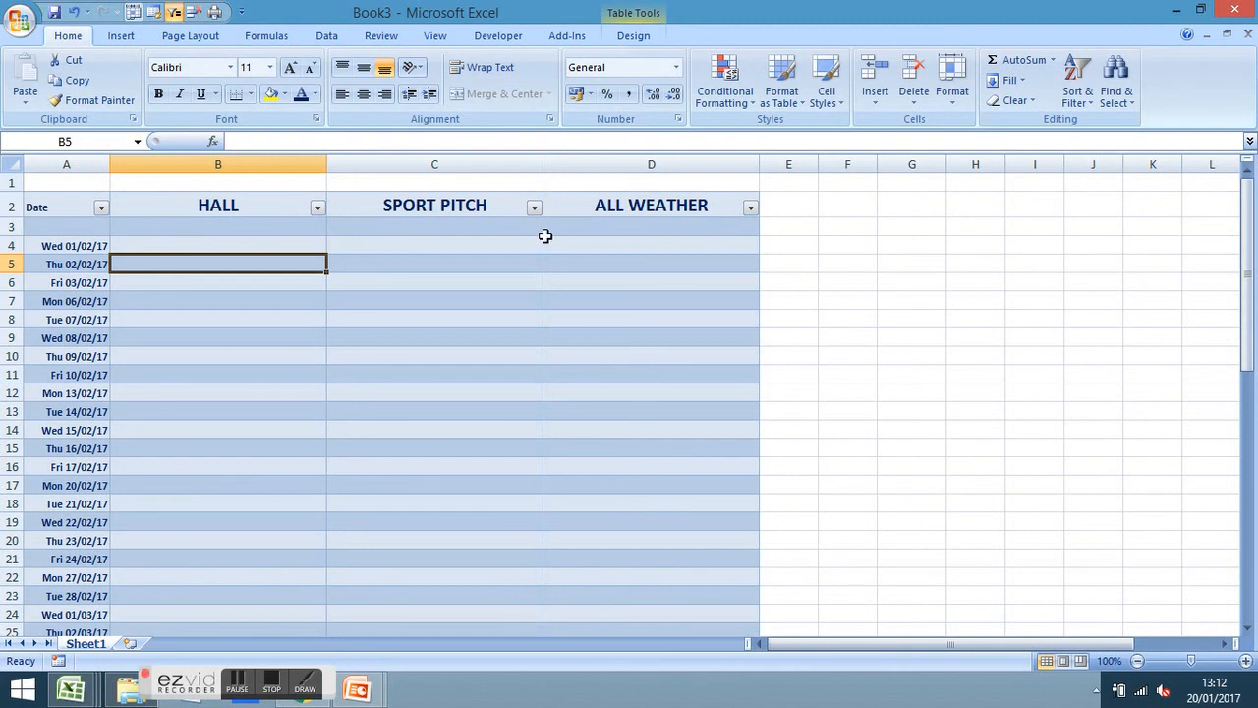
drag(848, 642, 695, 649)
key(Up)
key(Down)
key(Down)
key(Up)
key(Up)
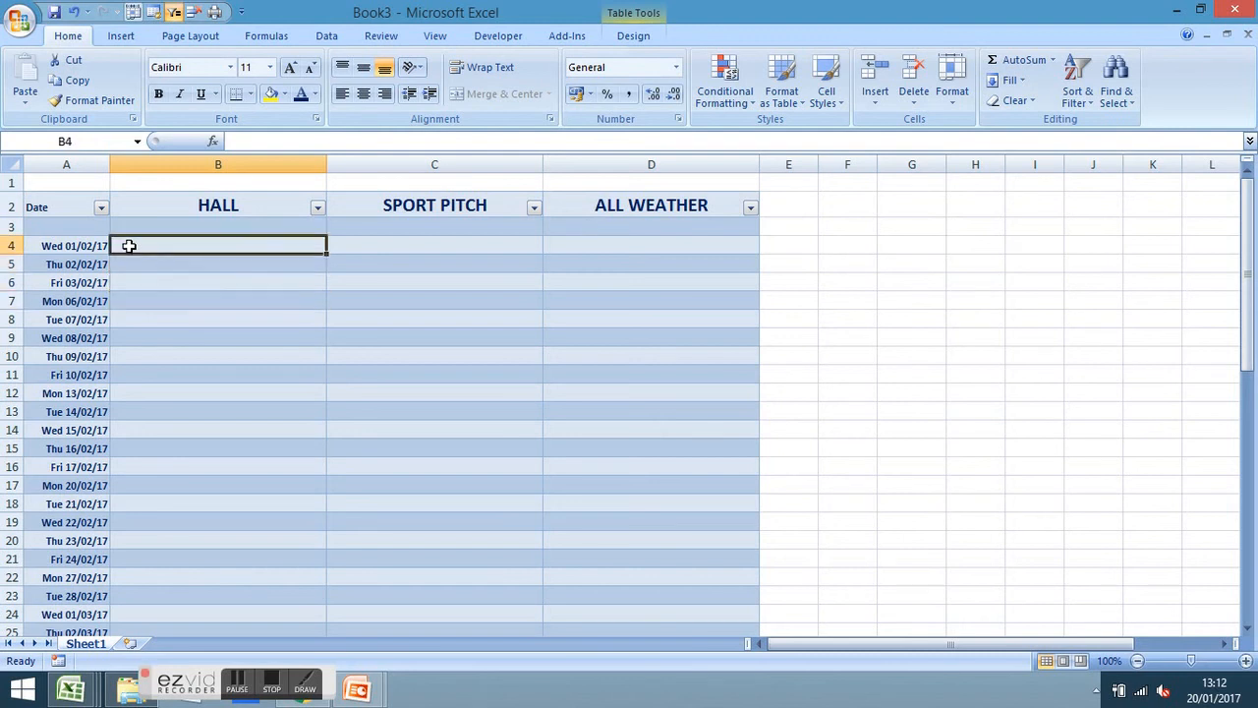
key(Right)
key(Right)
key(Right)
key(Left)
key(Left)
key(Left)
key(Up)
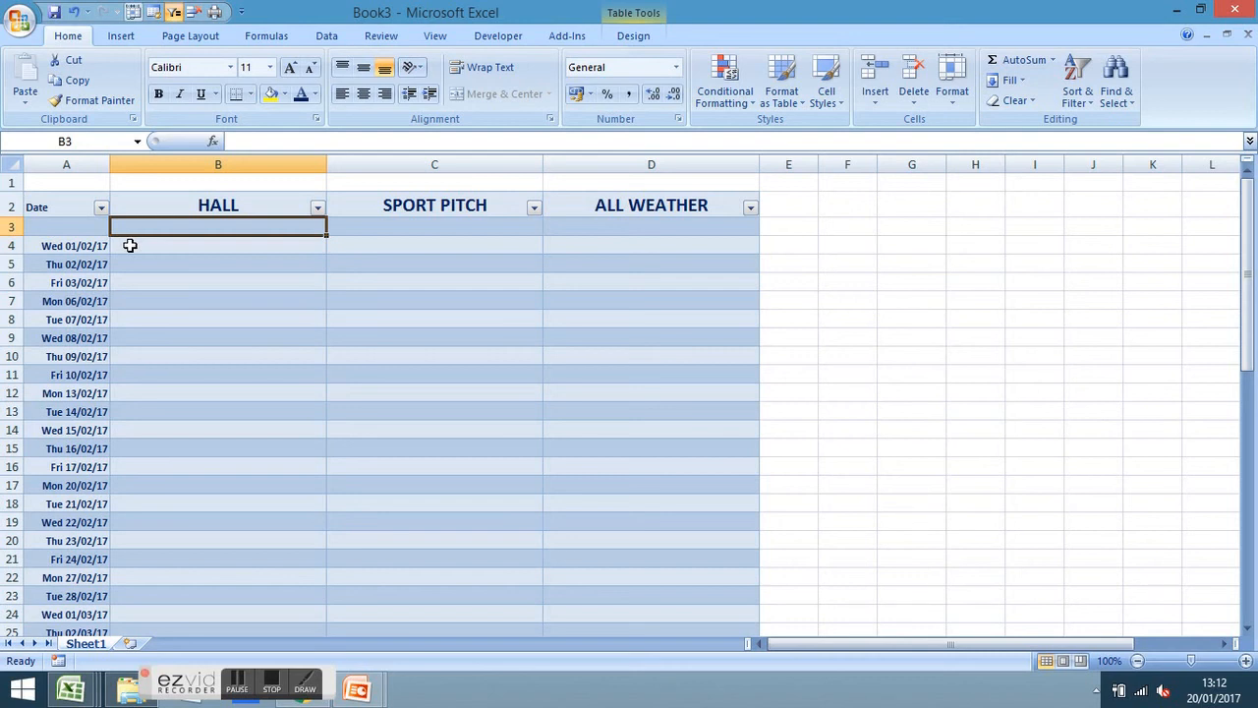
Freeze rows 1 and 2, then scroll down and across to test the frozen headers
click(436, 37)
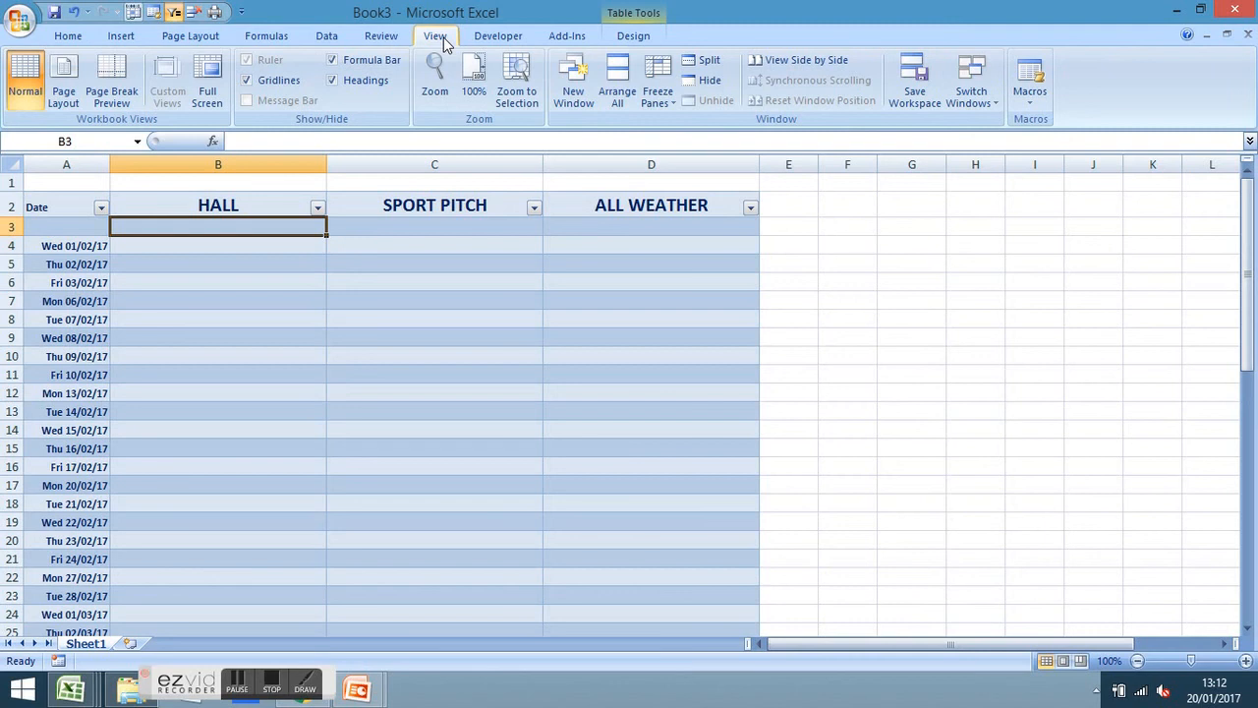
click(668, 88)
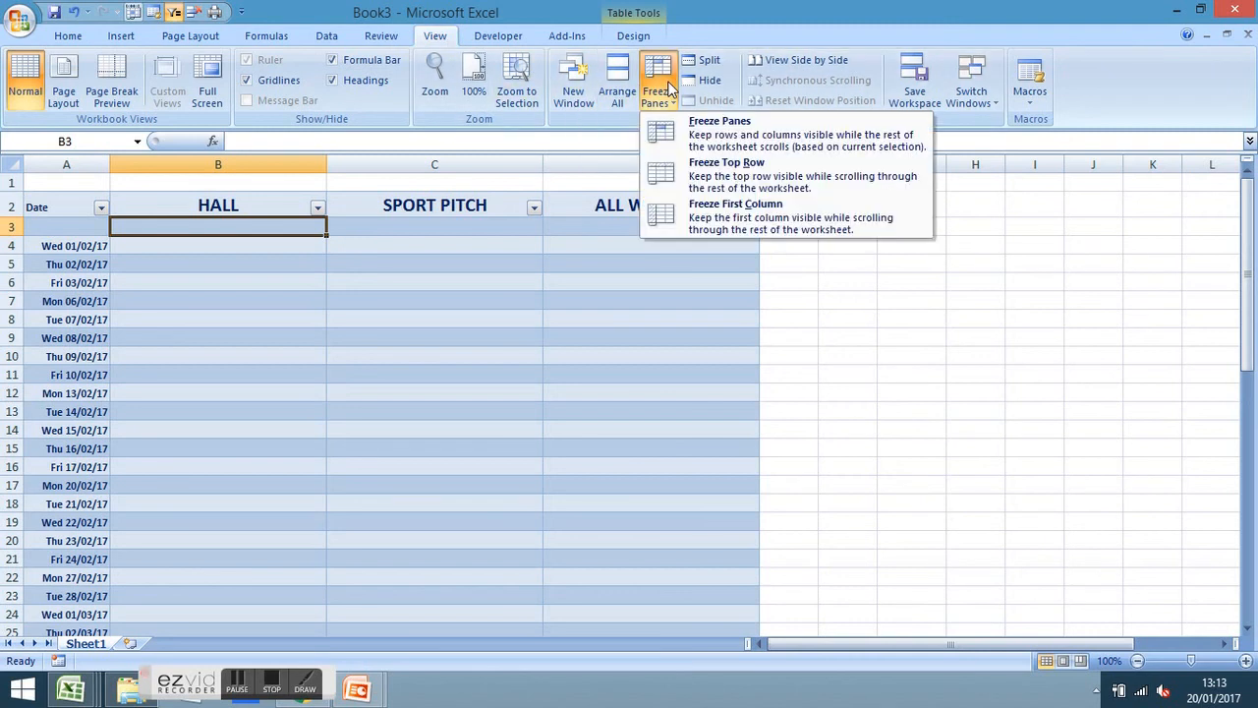
click(723, 140)
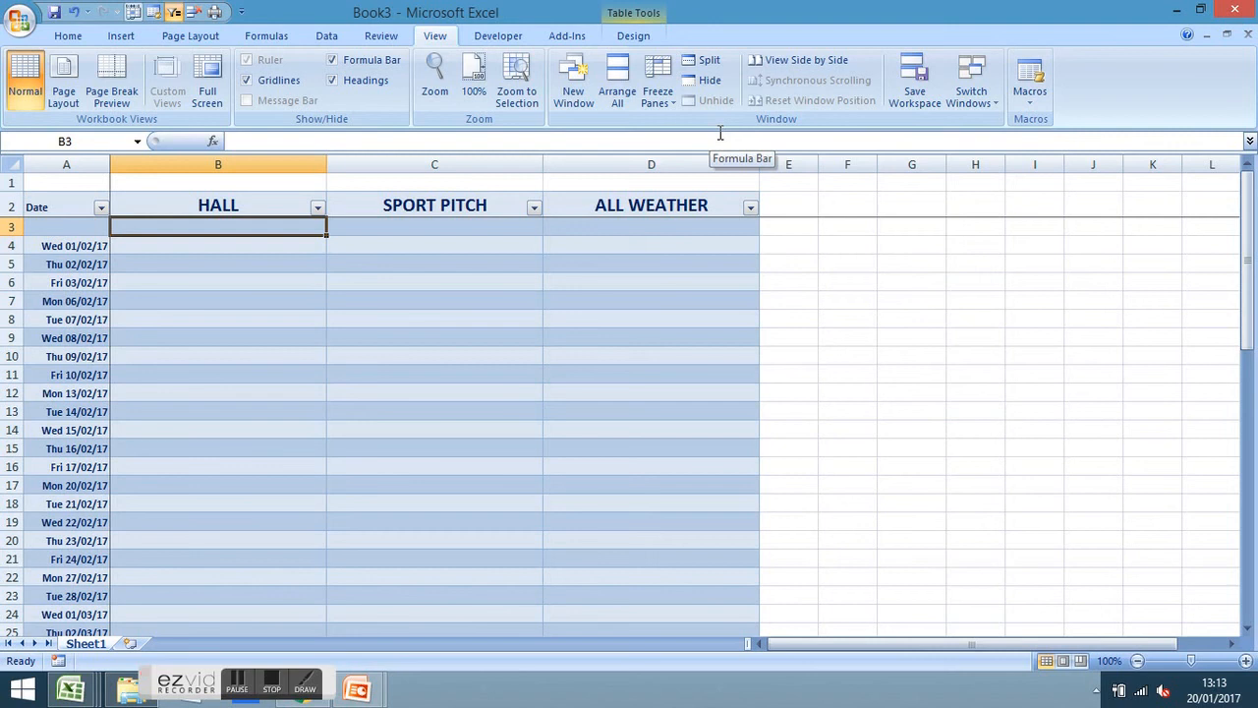
scroll(510, 407, down, 6)
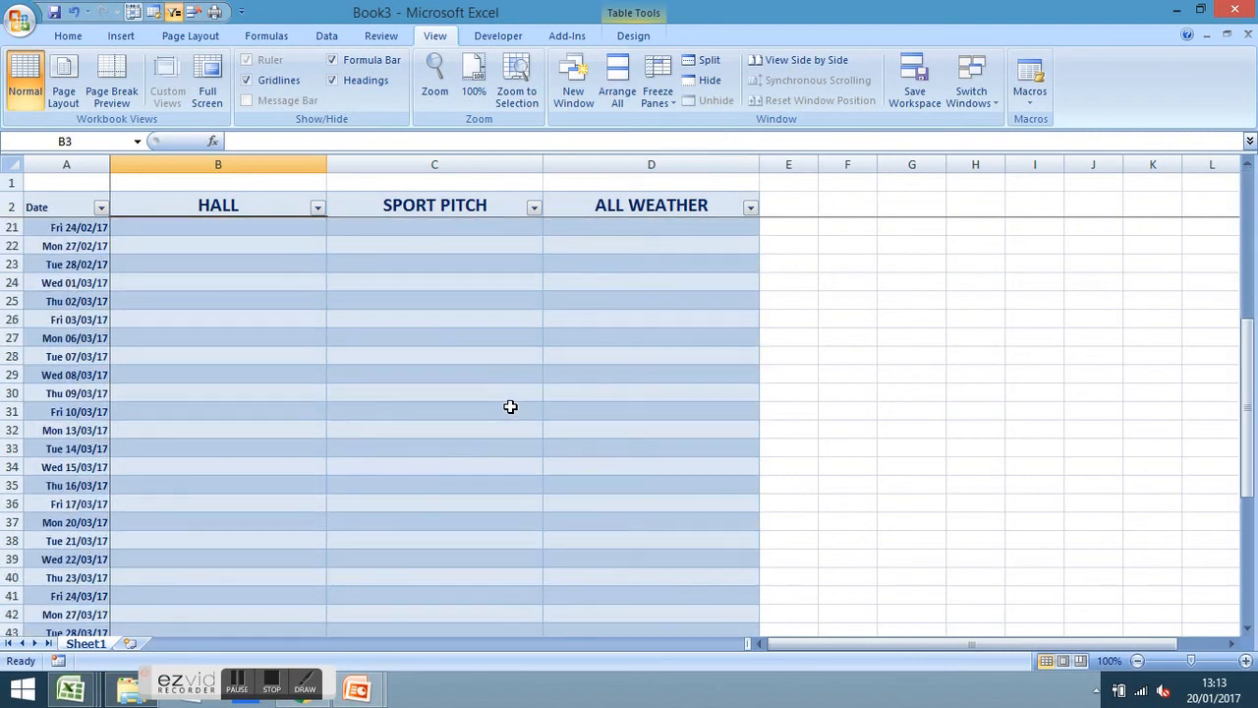
scroll(510, 407, down, 20)
scroll(517, 406, down, 20)
scroll(518, 409, up, 16)
scroll(517, 409, up, 20)
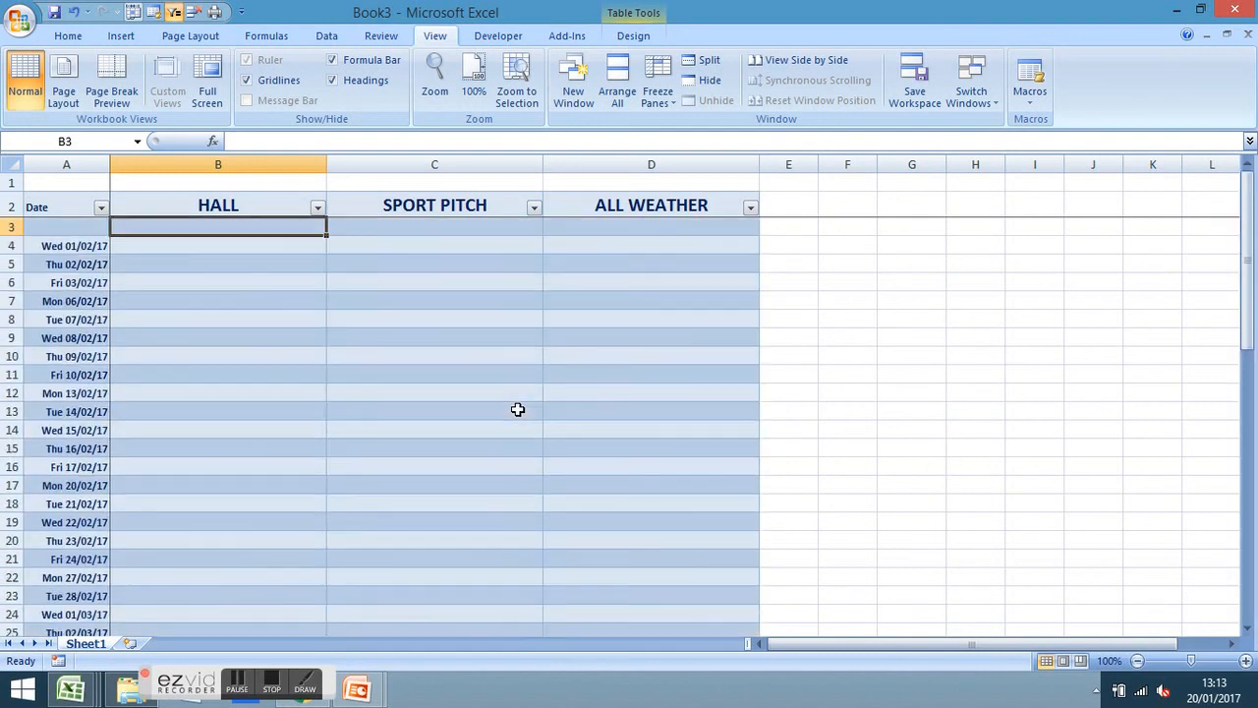
drag(784, 648, 1067, 651)
click(1022, 565)
key(Right)
key(Right)
key(Right)
key(Right)
key(Right)
key(Right)
key(Right)
key(Right)
key(Right)
key(Right)
key(Right)
key(Right)
key(Right)
key(Right)
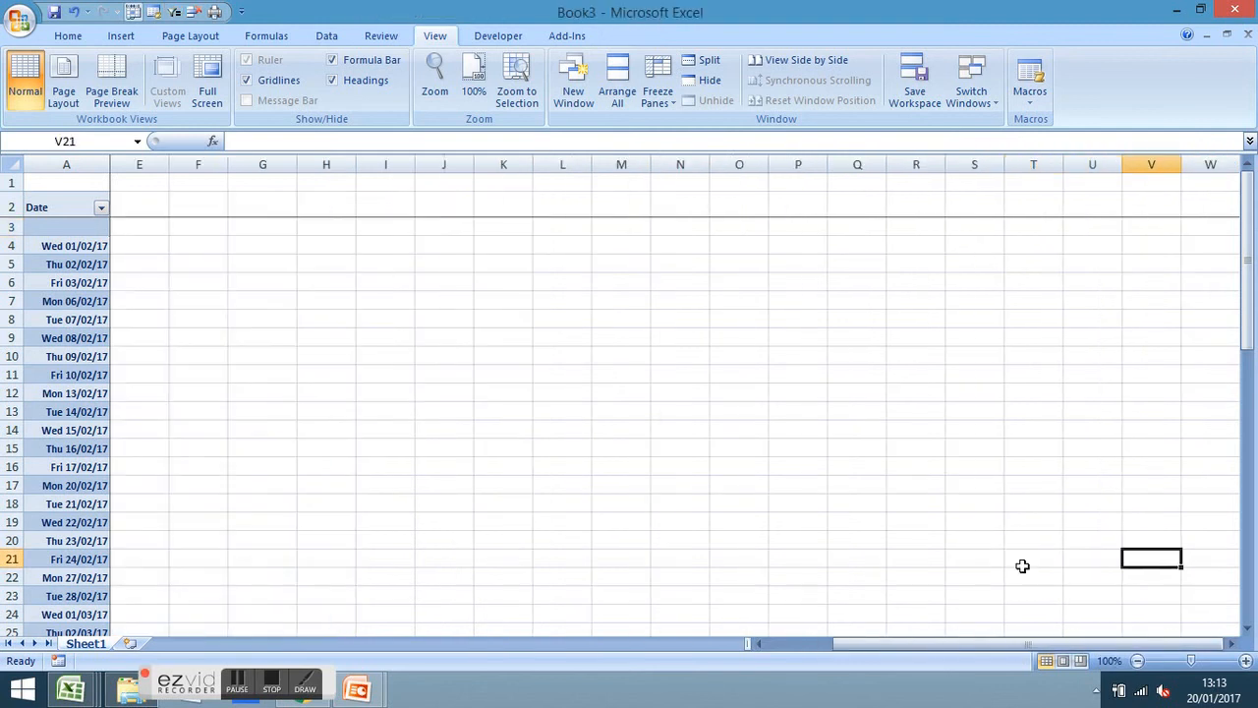
drag(1085, 642, 790, 637)
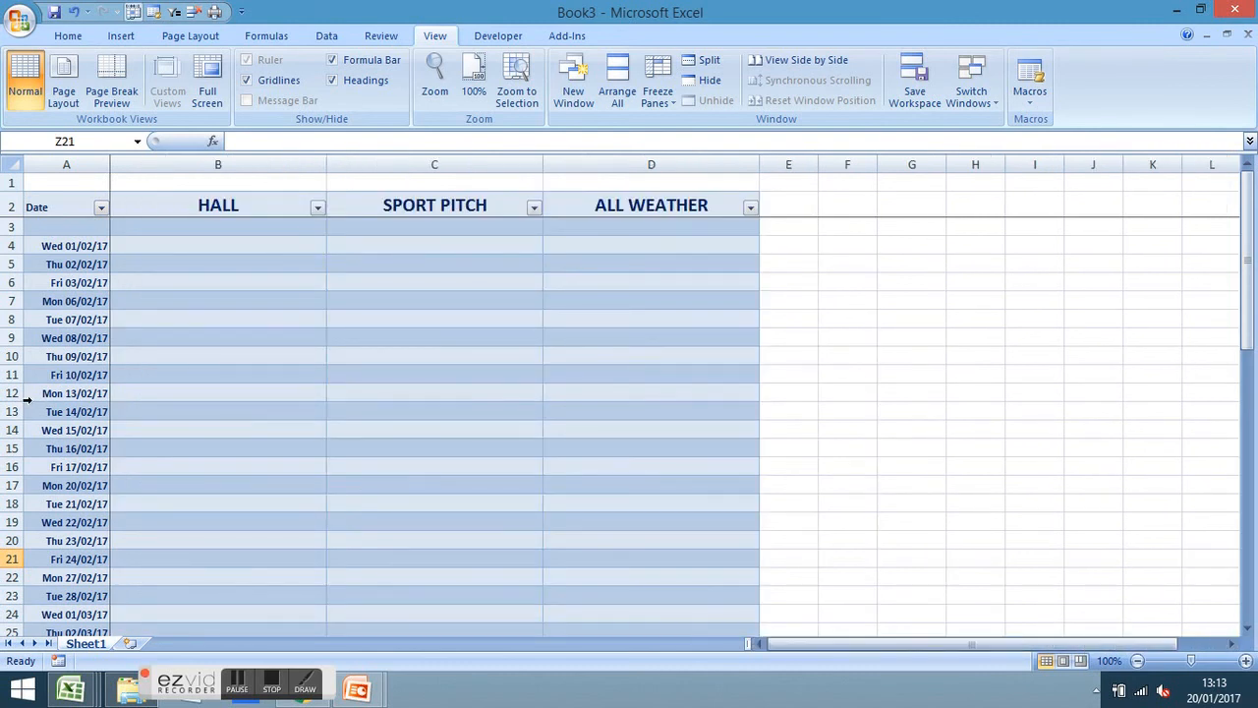
Unfreeze the panes and refreeze at B3 so rows 1–2 and column A stay fixed
click(662, 107)
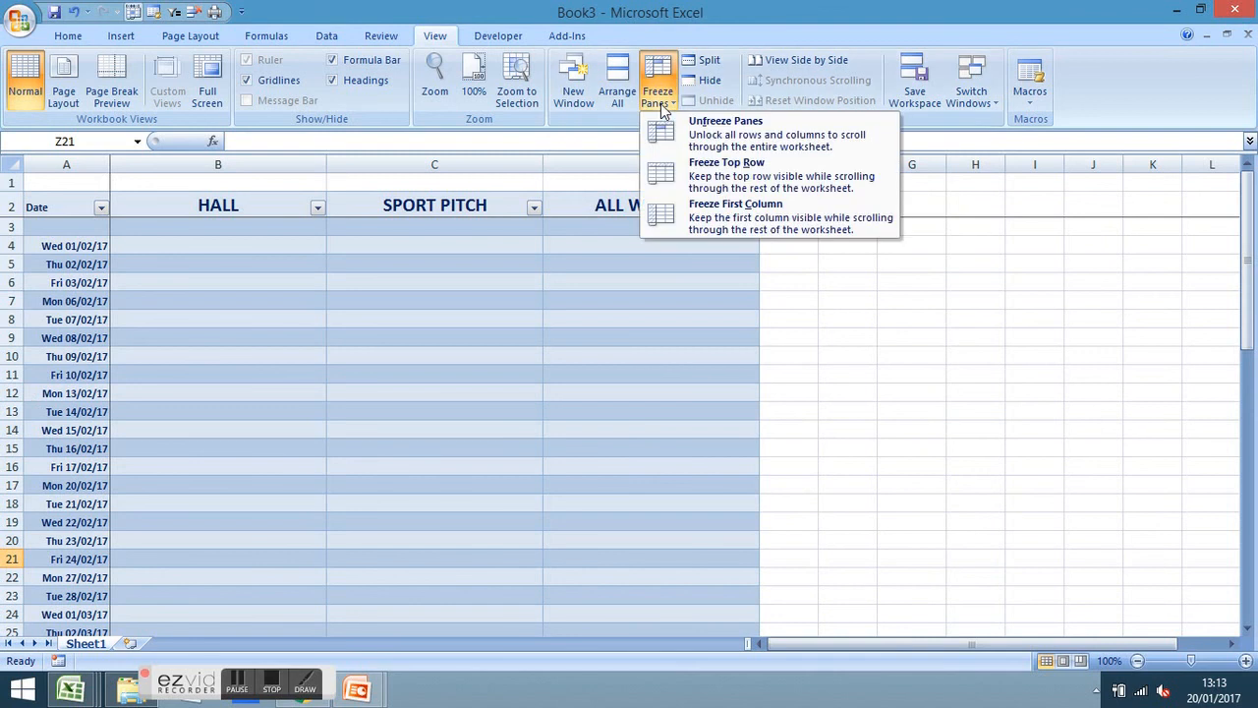
click(708, 124)
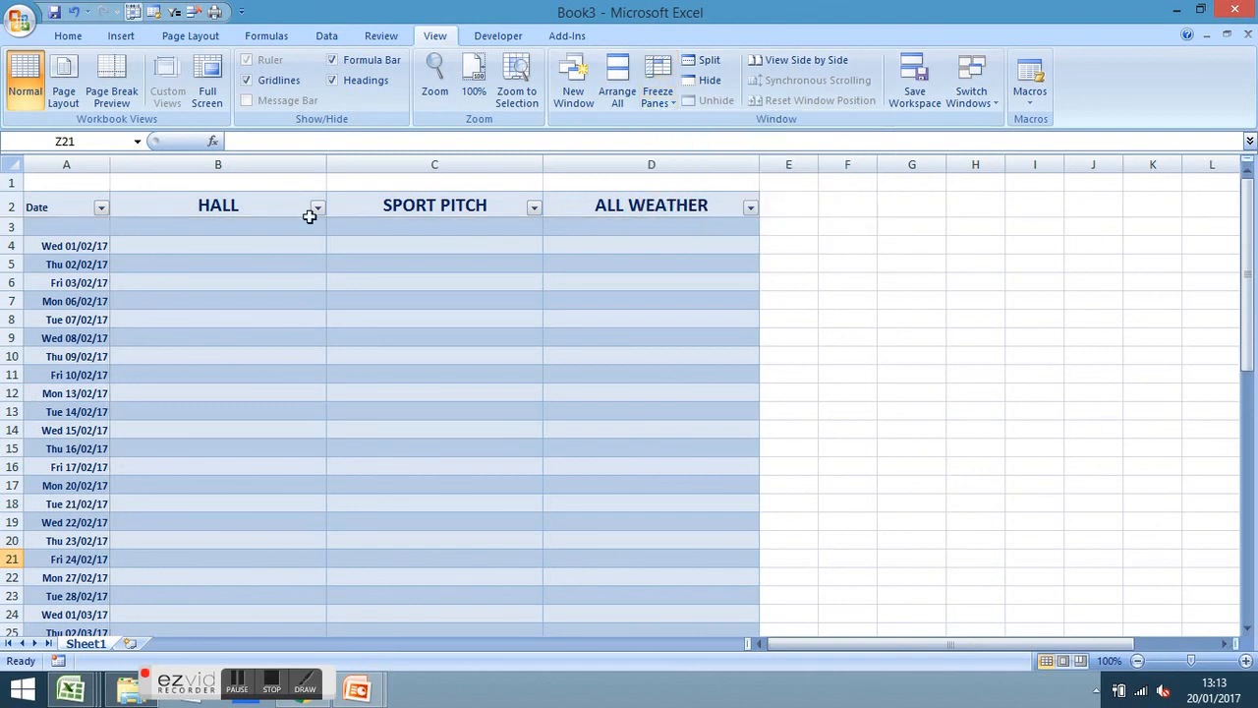
click(258, 225)
click(658, 106)
click(688, 127)
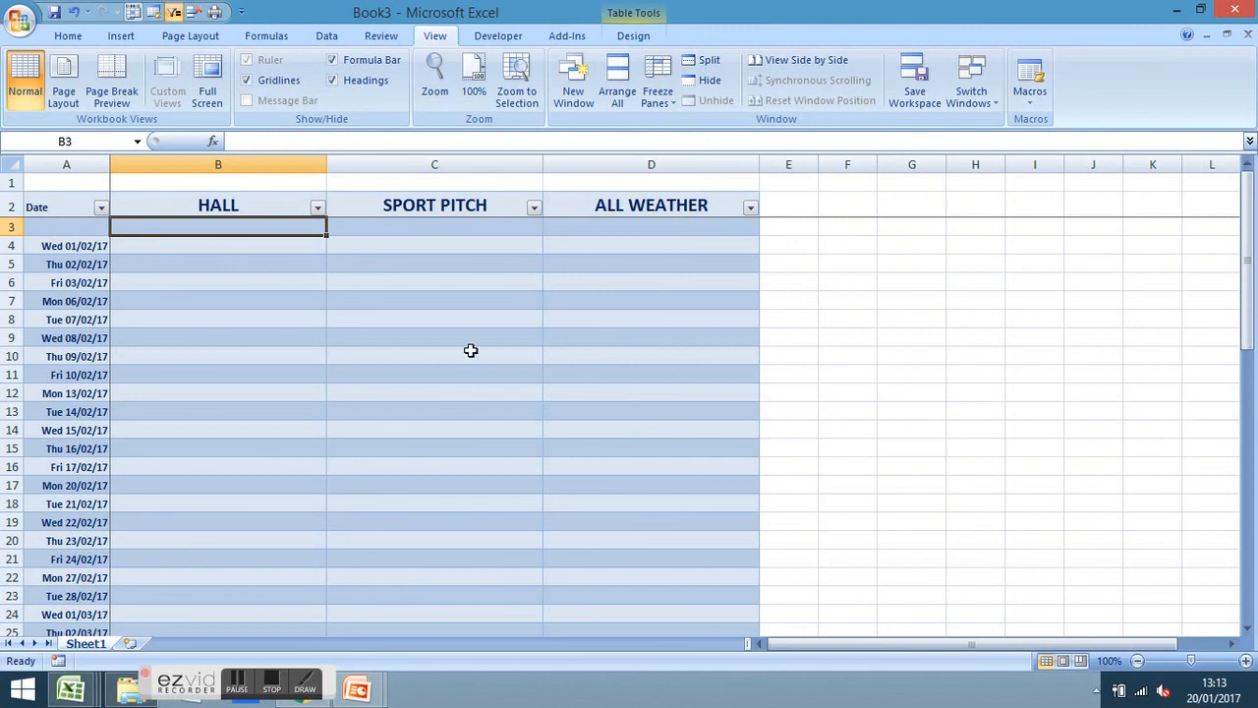
key(Up)
key(Up)
key(Down)
key(Down)
key(Right)
key(Left)
key(Up)
key(Up)
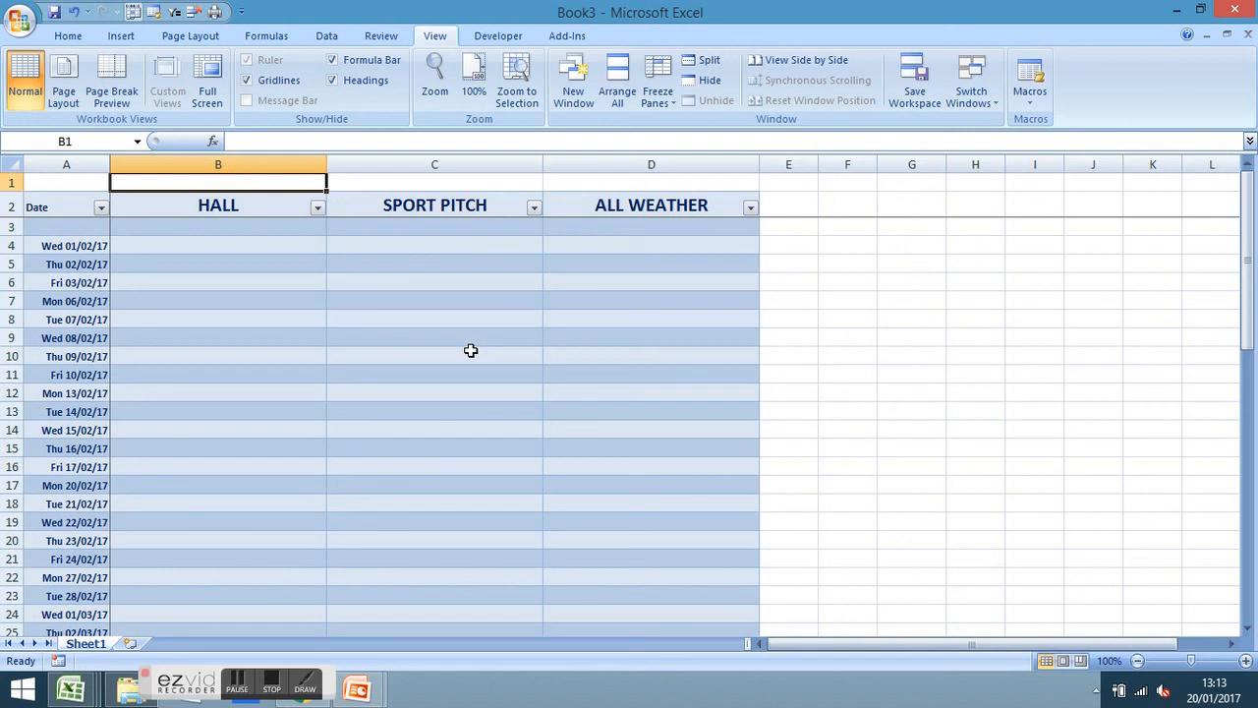
Insert two rows above the table and type LETTINGS DIARY SPRING 17 in A1
key(alt+i)
key(r)
key(alt+i)
key(r)
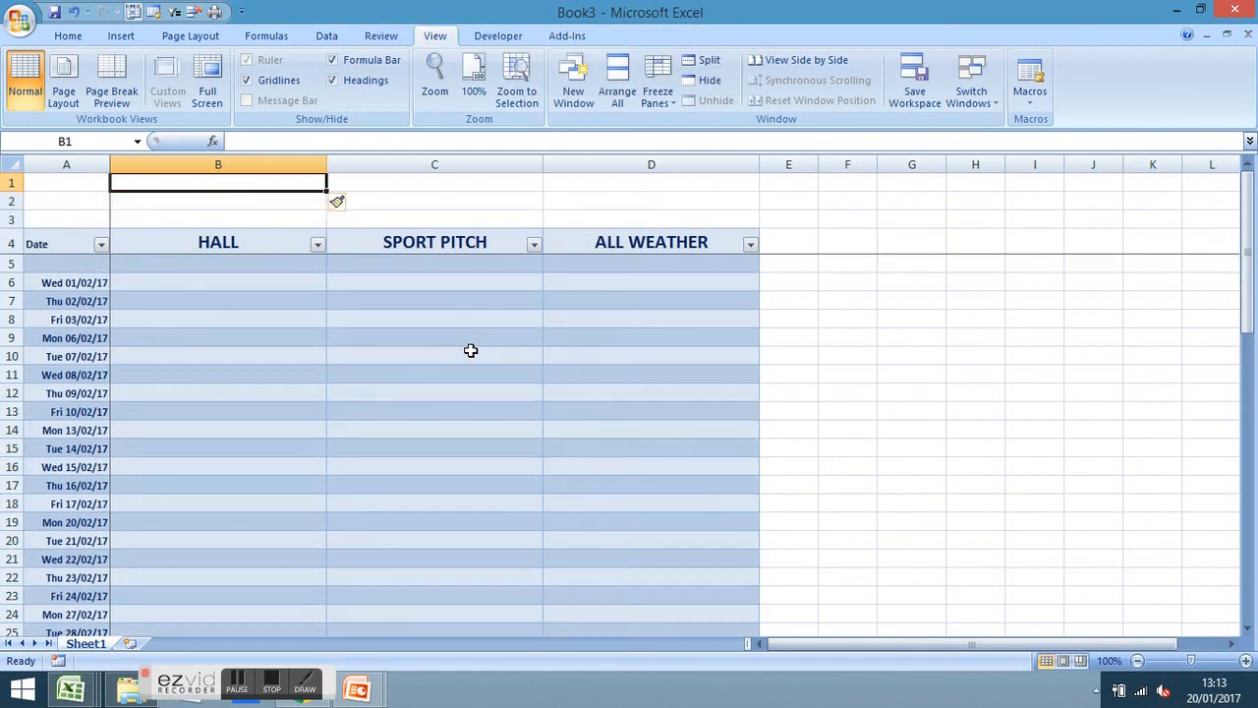
key(Left)
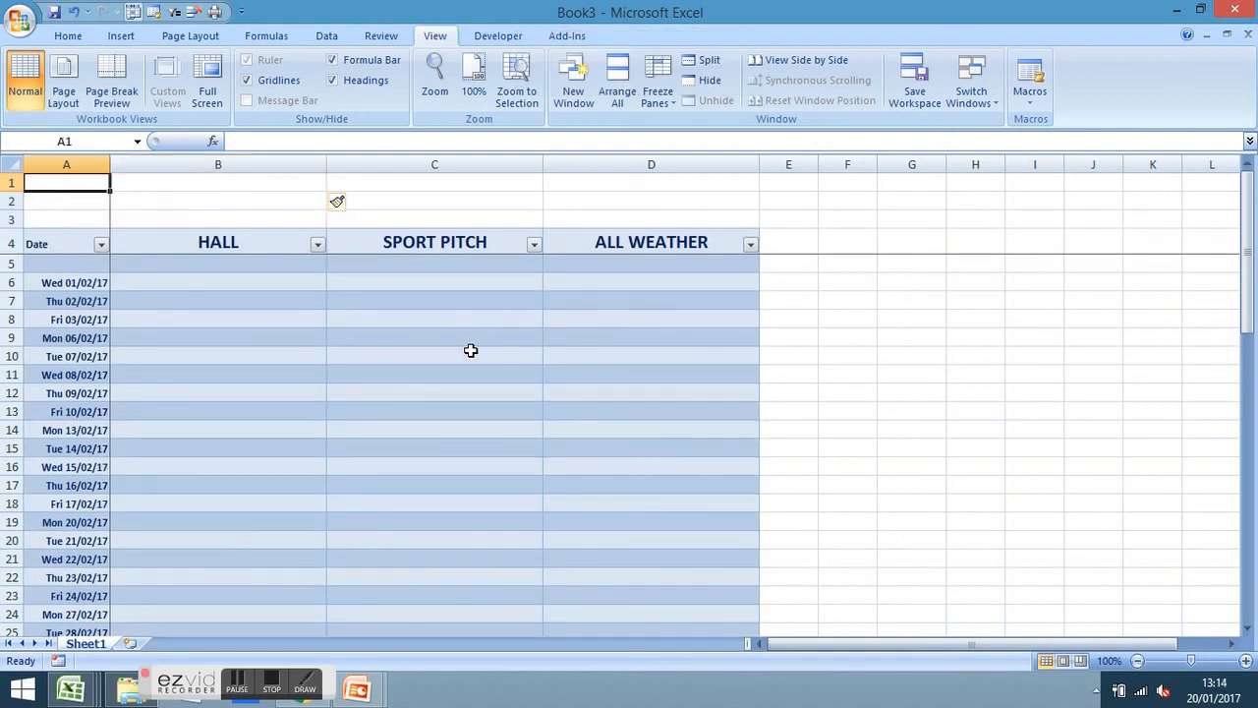
text(LETTINGS DIARY SPEINTR)
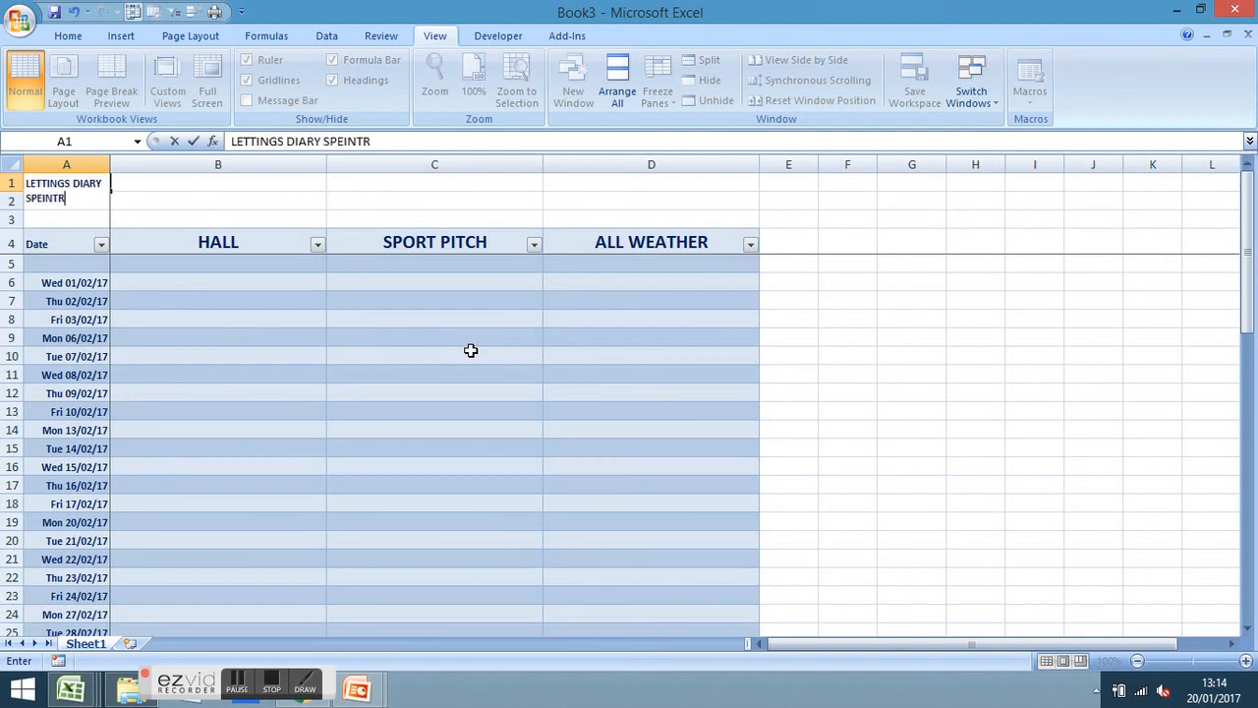
key(BackSpace)
key(BackSpace)
key(BackSpace)
key(BackSpace)
key(BackSpace)
text(RING 17)
key(Return)
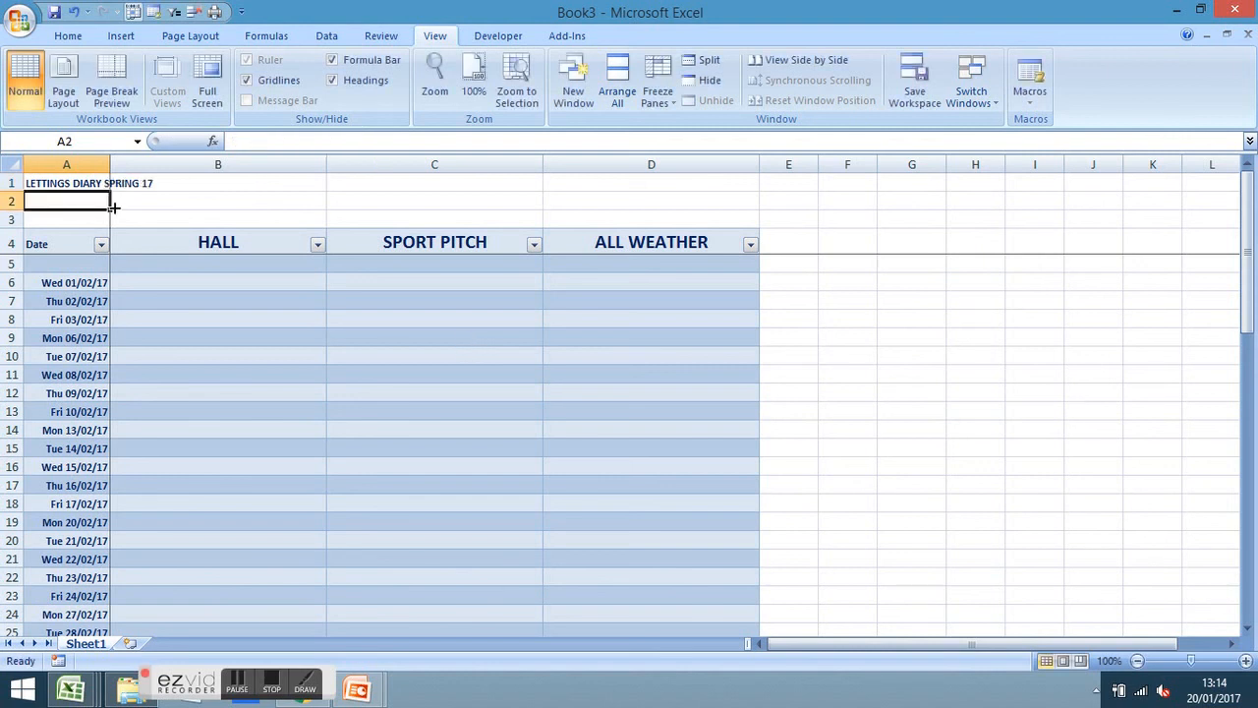
Enlarge the title's font size to 20
click(56, 179)
click(68, 36)
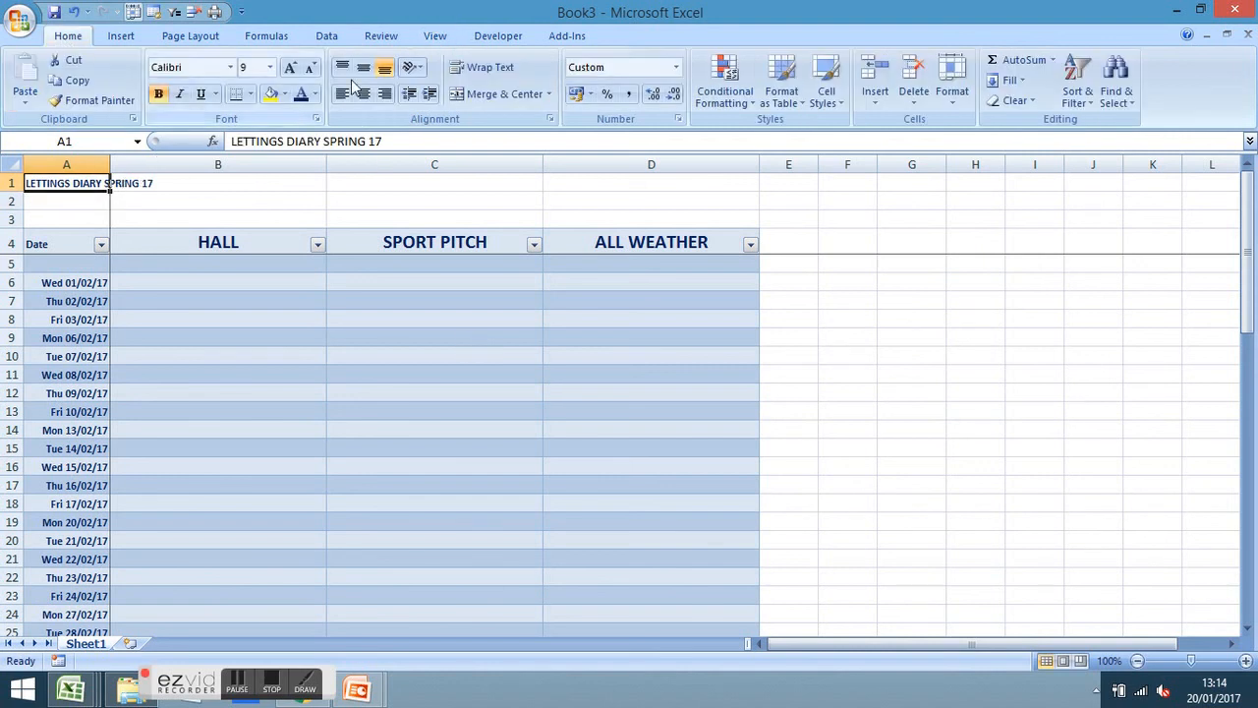
click(289, 69)
click(290, 68)
click(290, 69)
click(290, 69)
click(290, 69)
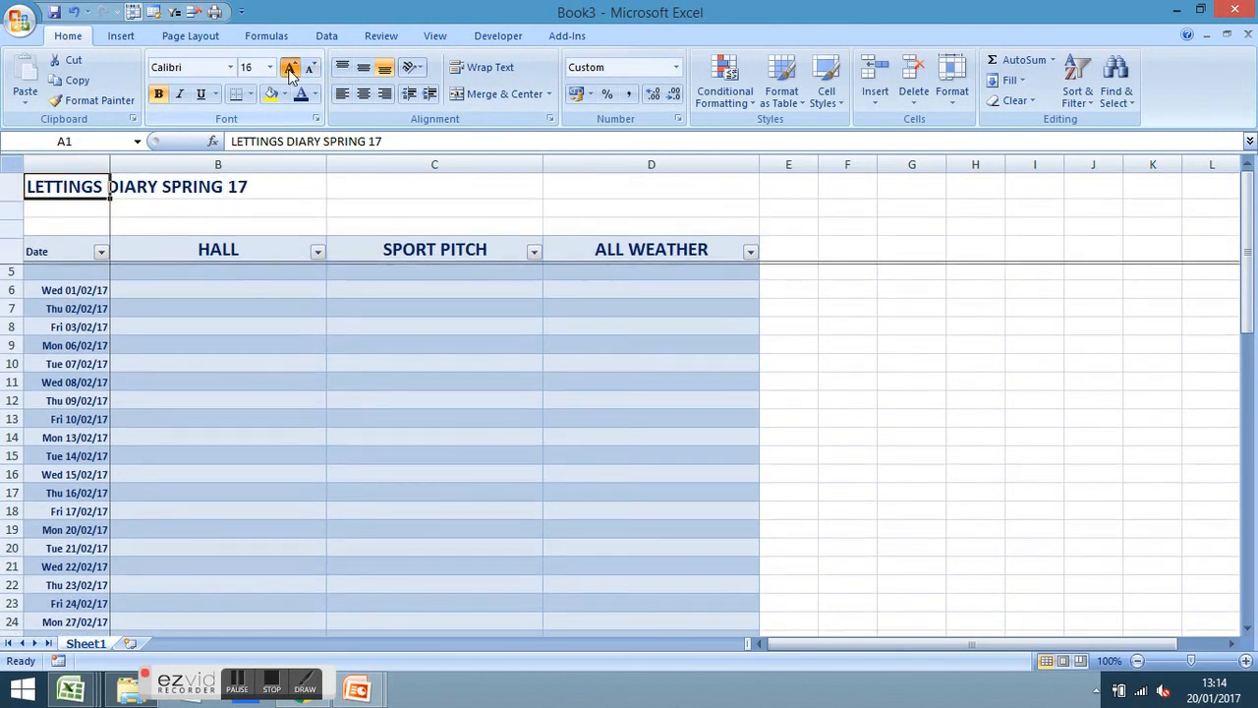
click(290, 69)
click(290, 69)
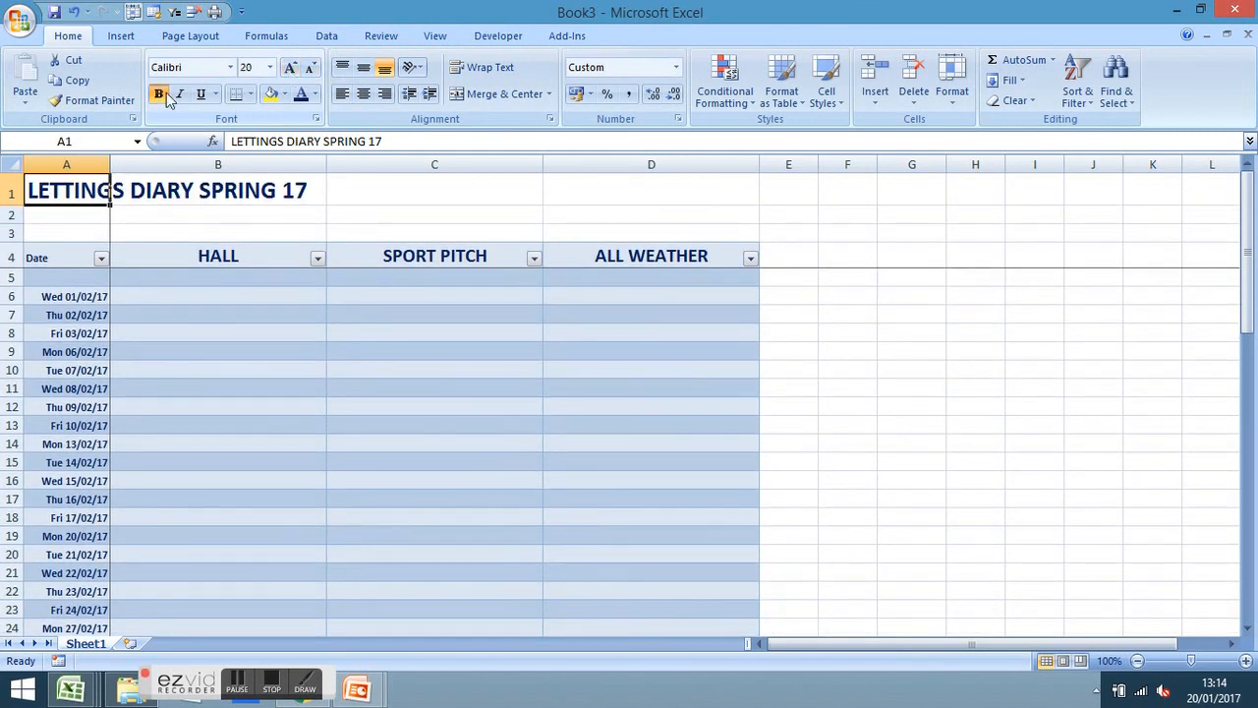
click(1068, 403)
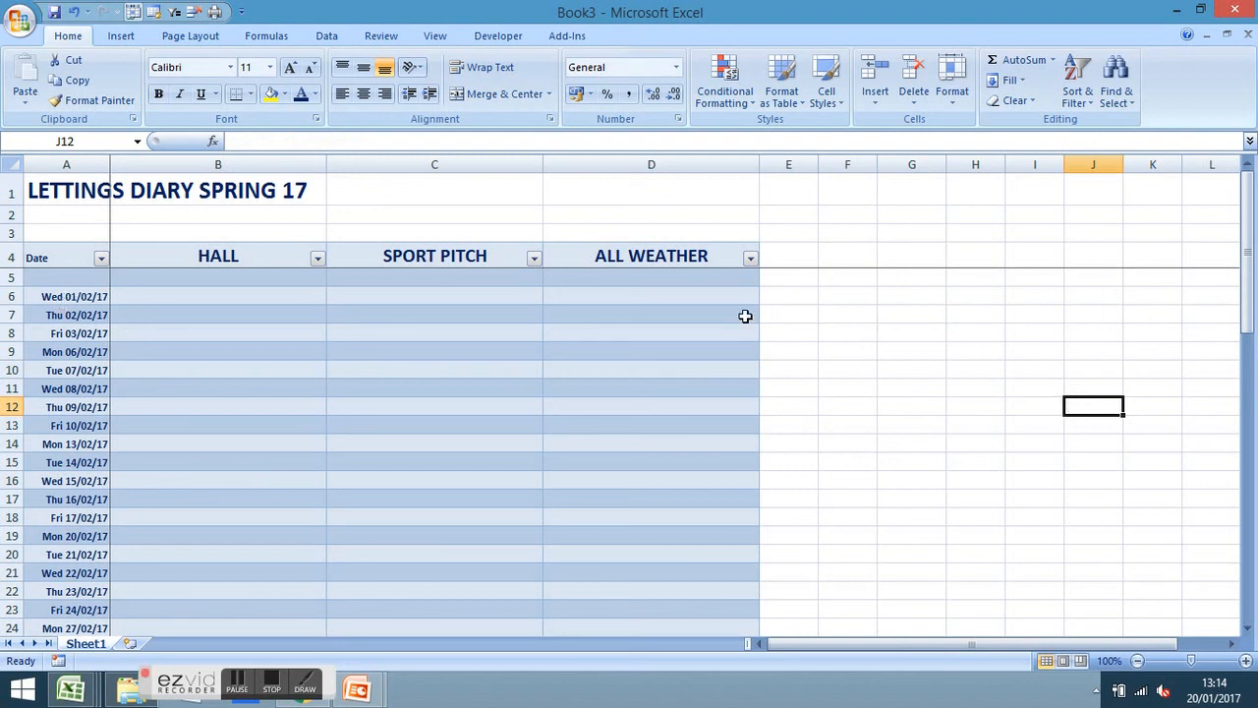
Merge and centre the title across A1:D1
click(66, 191)
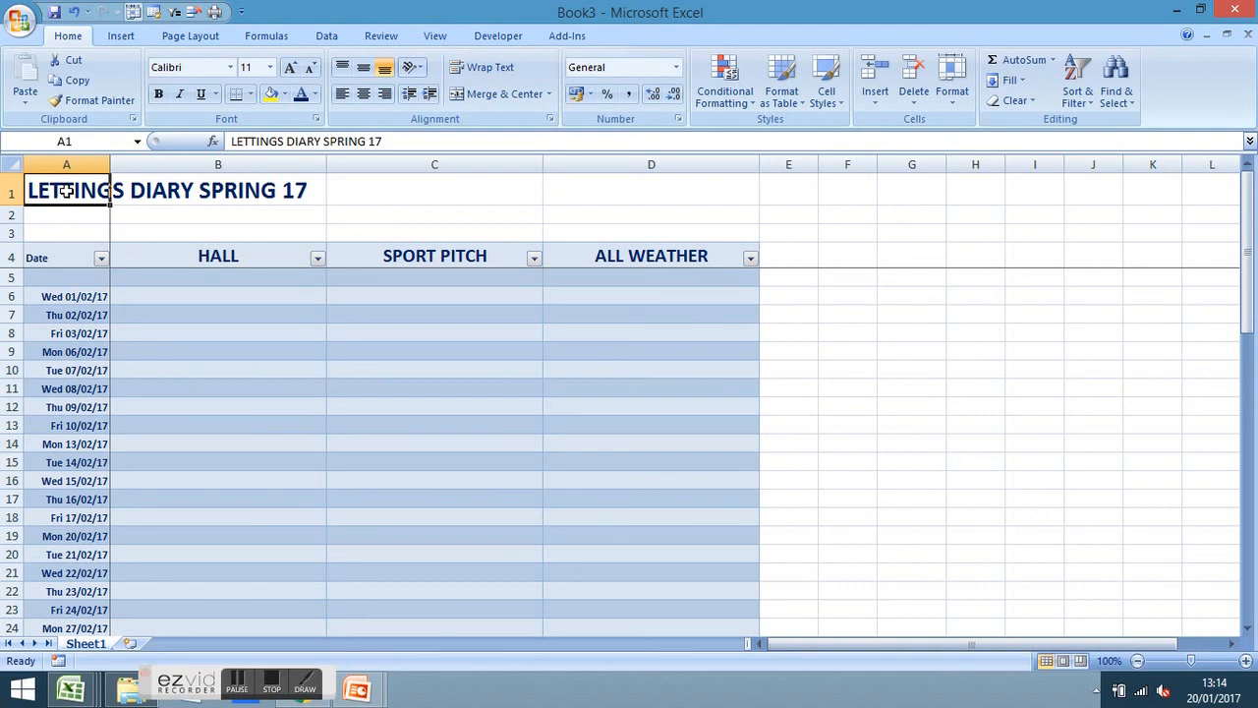
drag(66, 192, 597, 193)
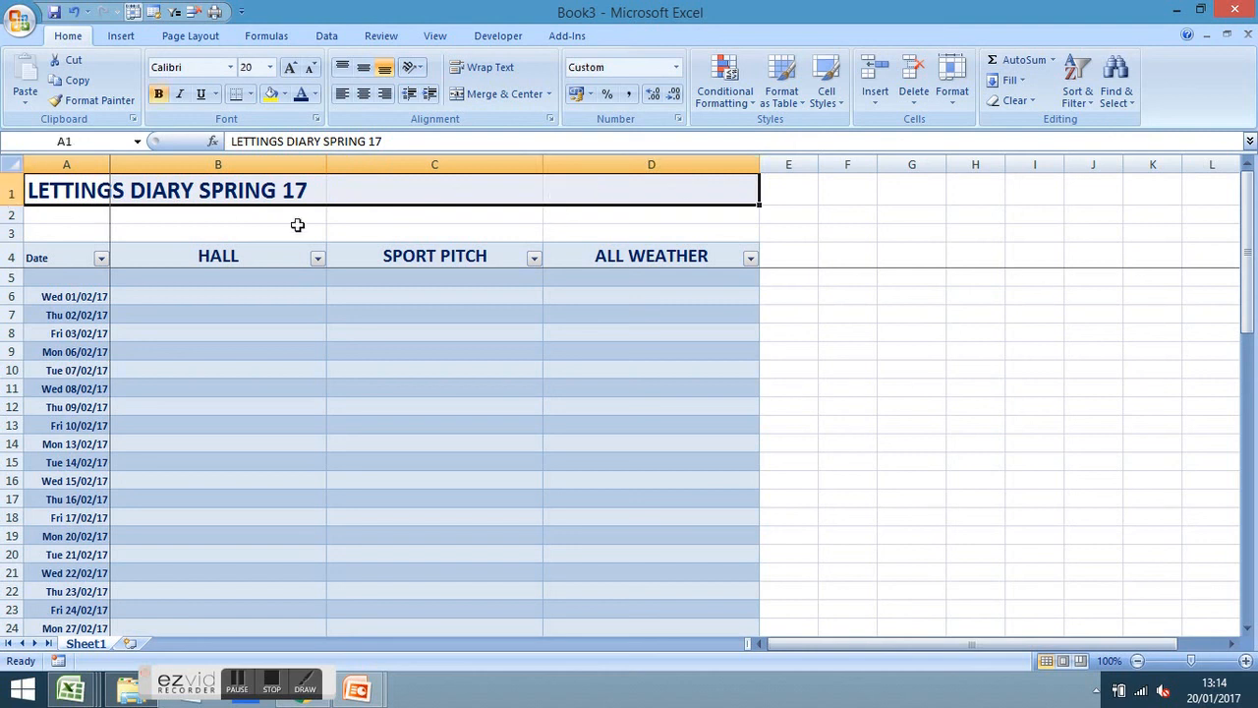
click(911, 387)
click(59, 191)
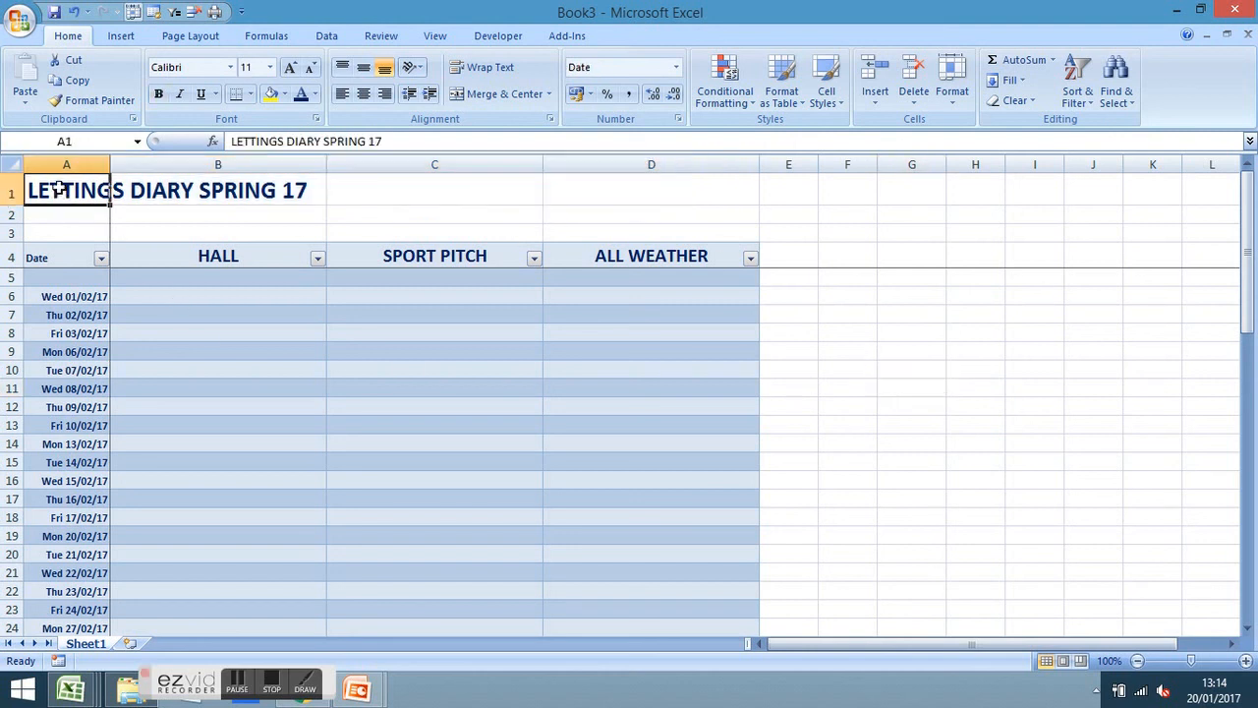
drag(59, 191, 643, 185)
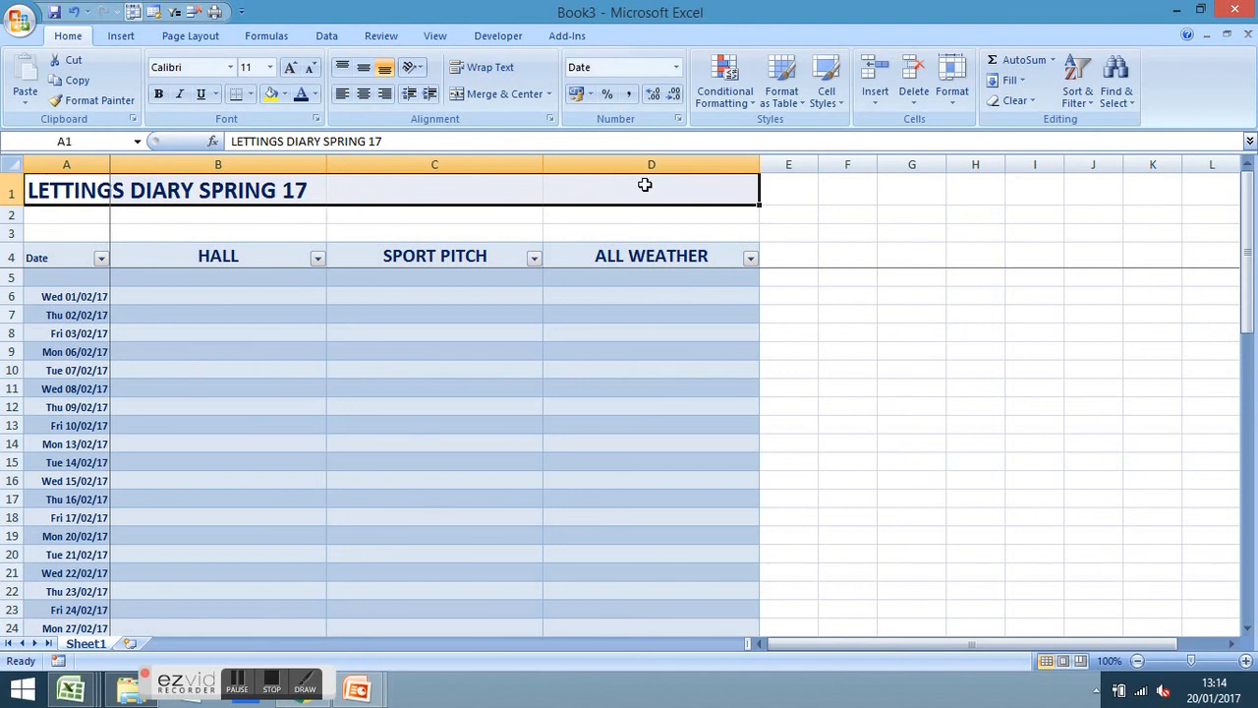
click(481, 98)
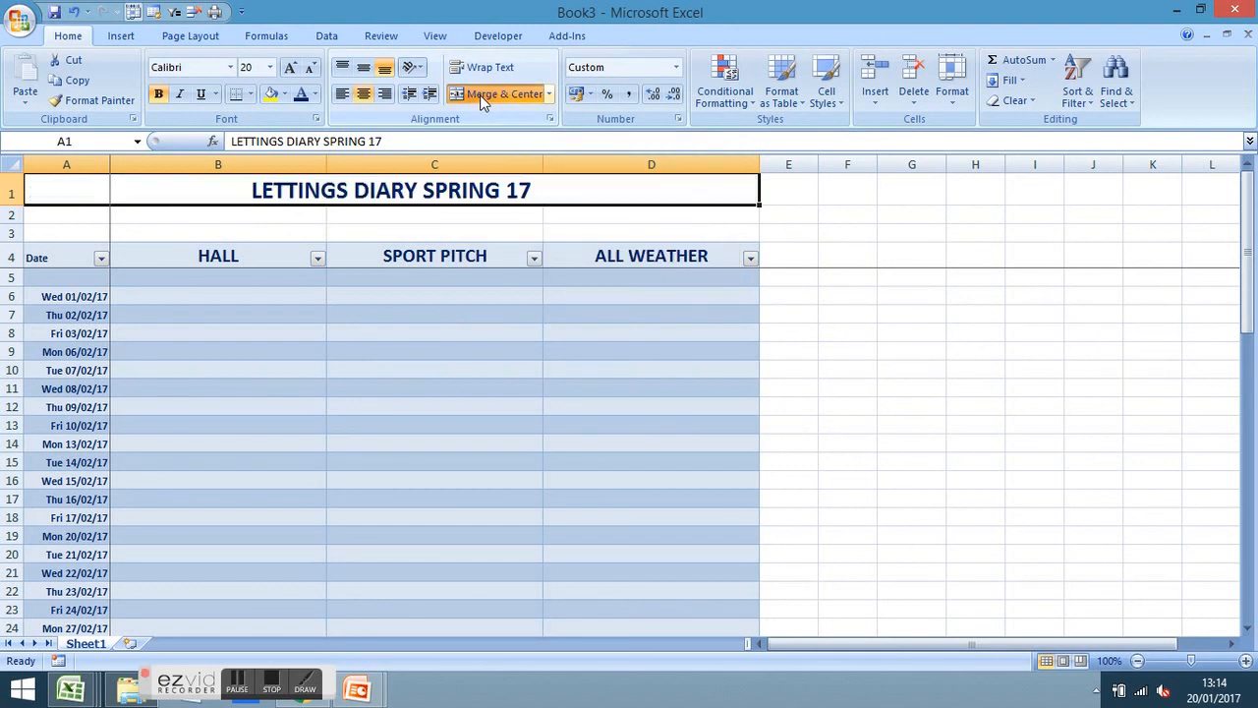
click(841, 320)
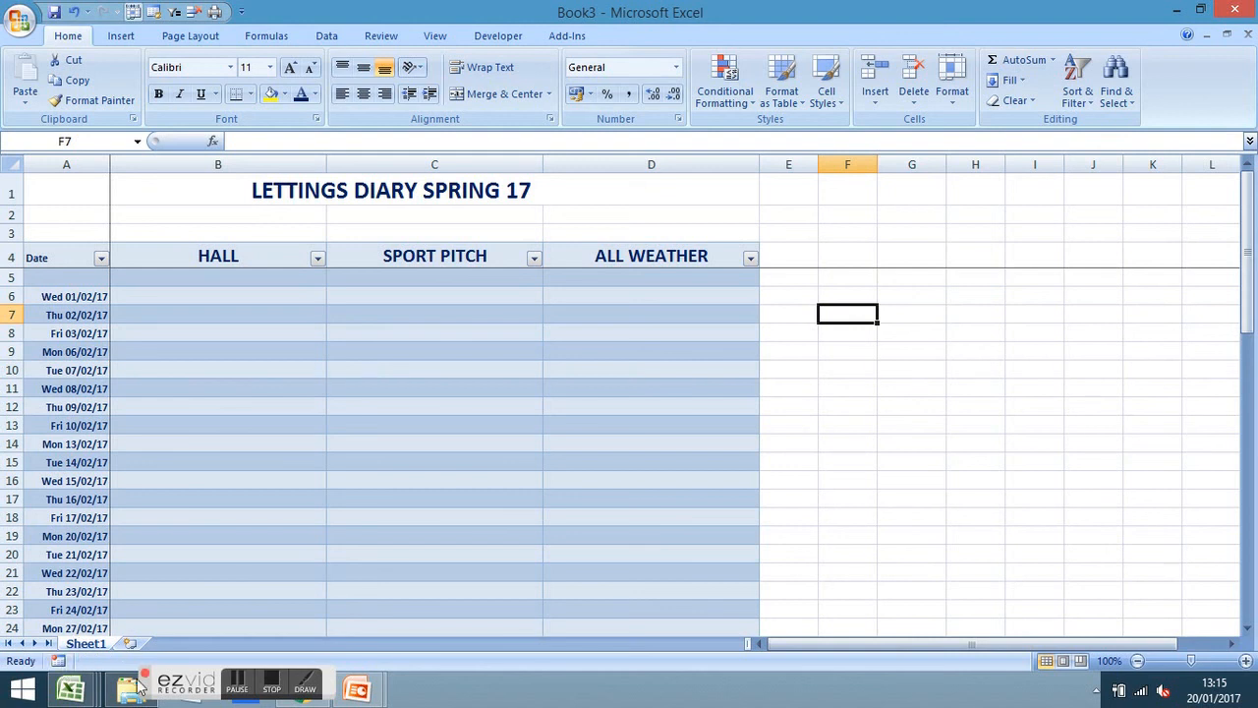
Rename Sheet1 to 'Diary', then insert two blank worksheets, Sheet2 and Sheet3, after it
double_click(86, 643)
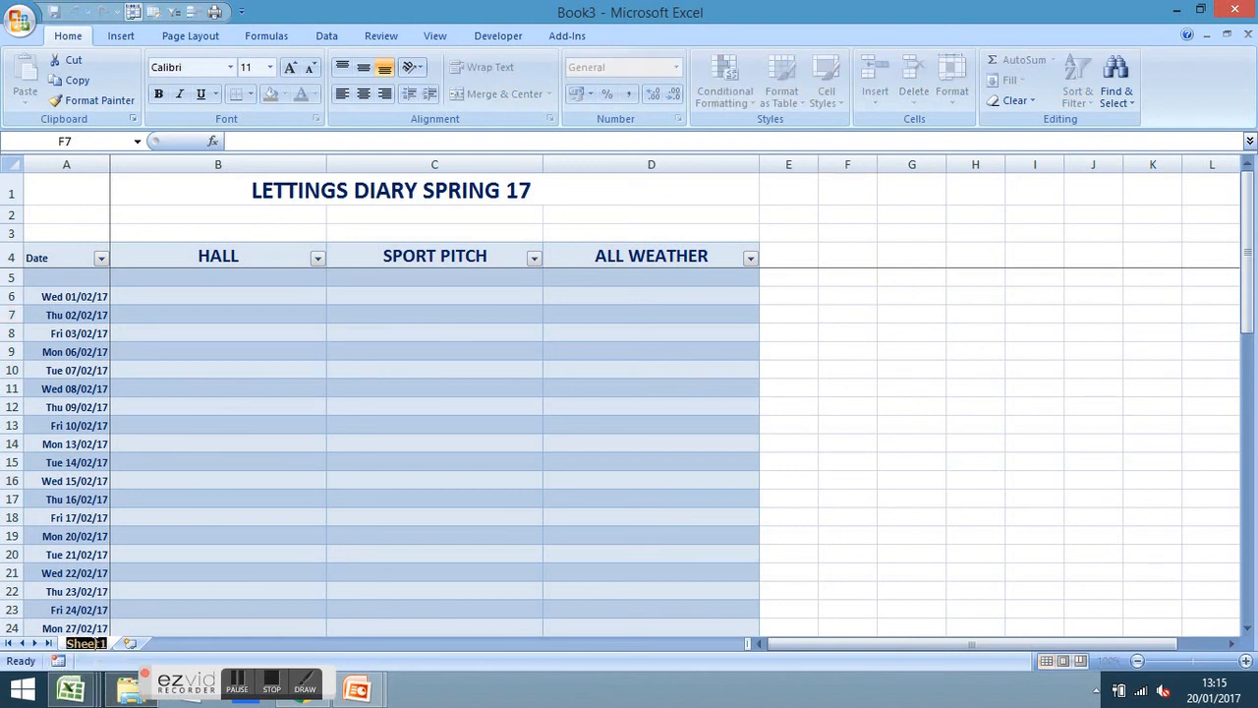
text(D)
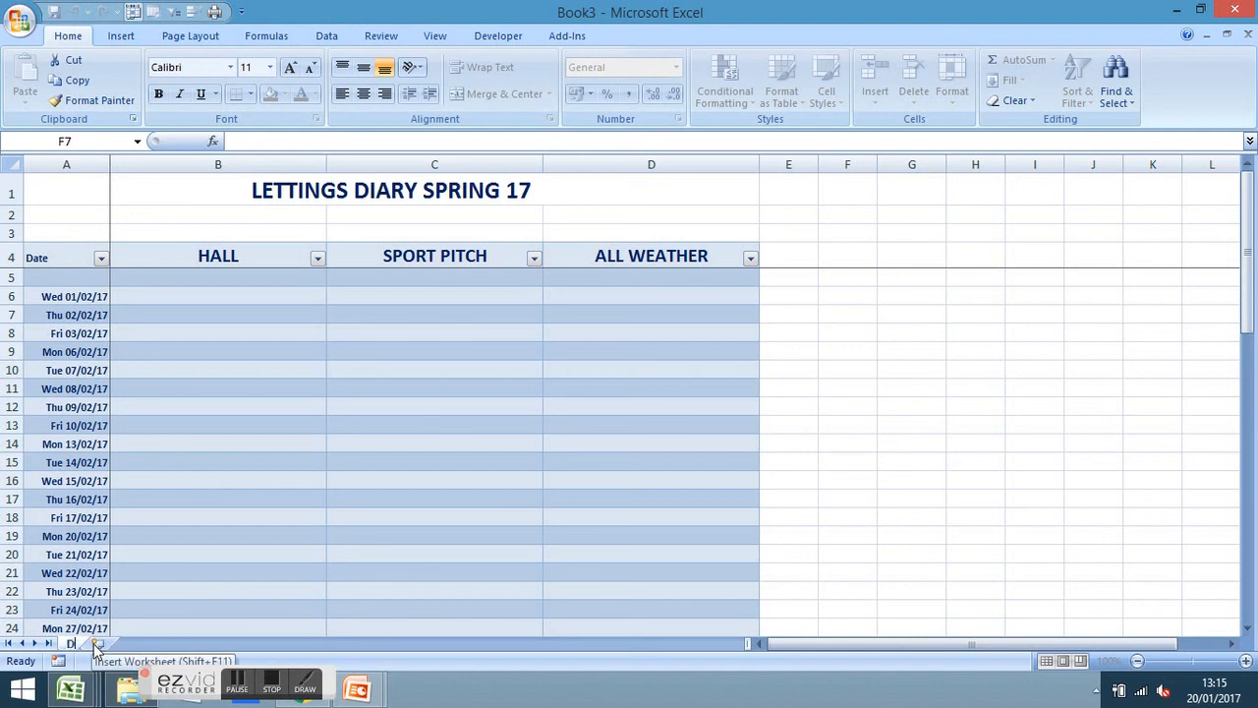
text(iary)
key(Return)
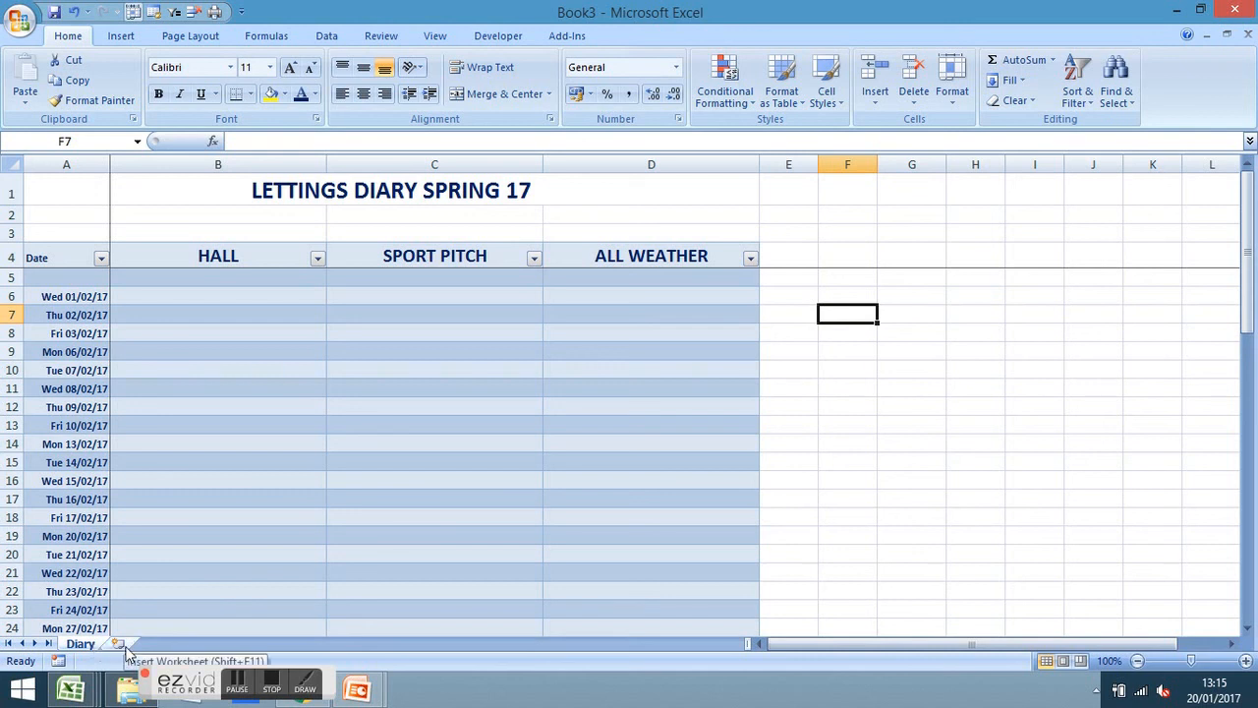
click(120, 645)
click(174, 644)
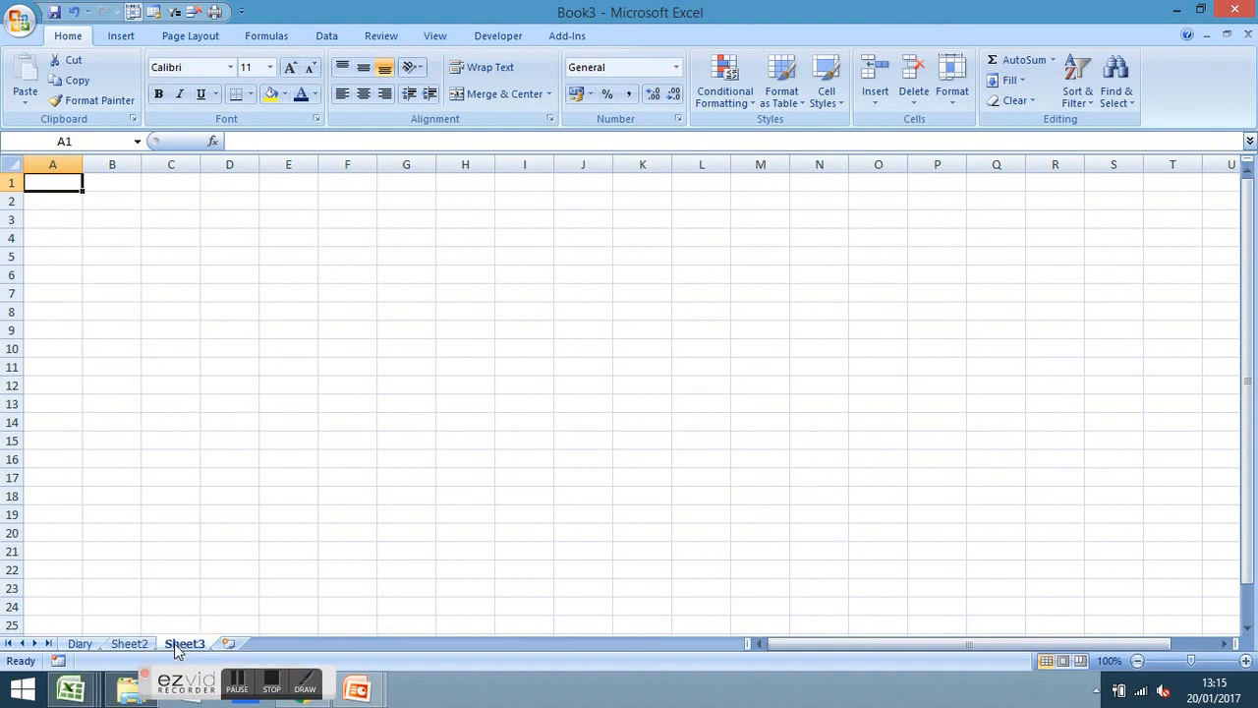
Check the Diary, Sheet2 and Sheet3 tabs, then rename Sheet2 to 'Details'
click(81, 645)
click(128, 645)
click(182, 644)
click(128, 644)
click(81, 645)
double_click(129, 644)
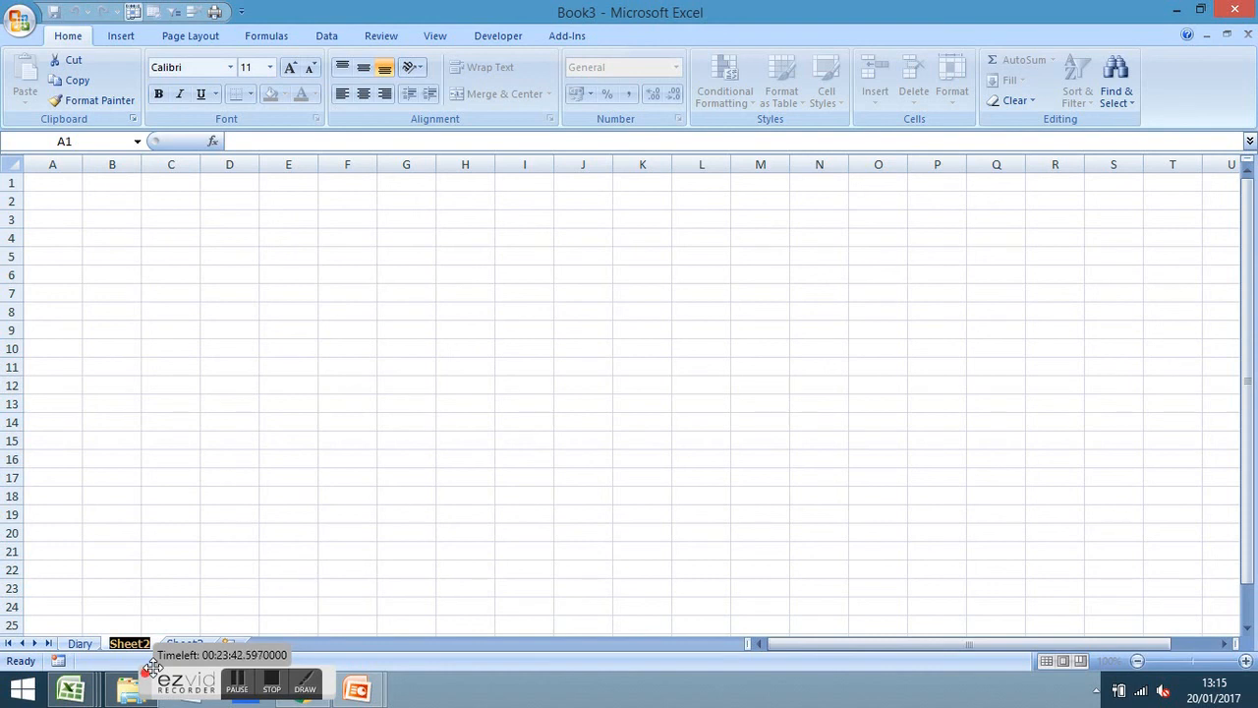
text(Details)
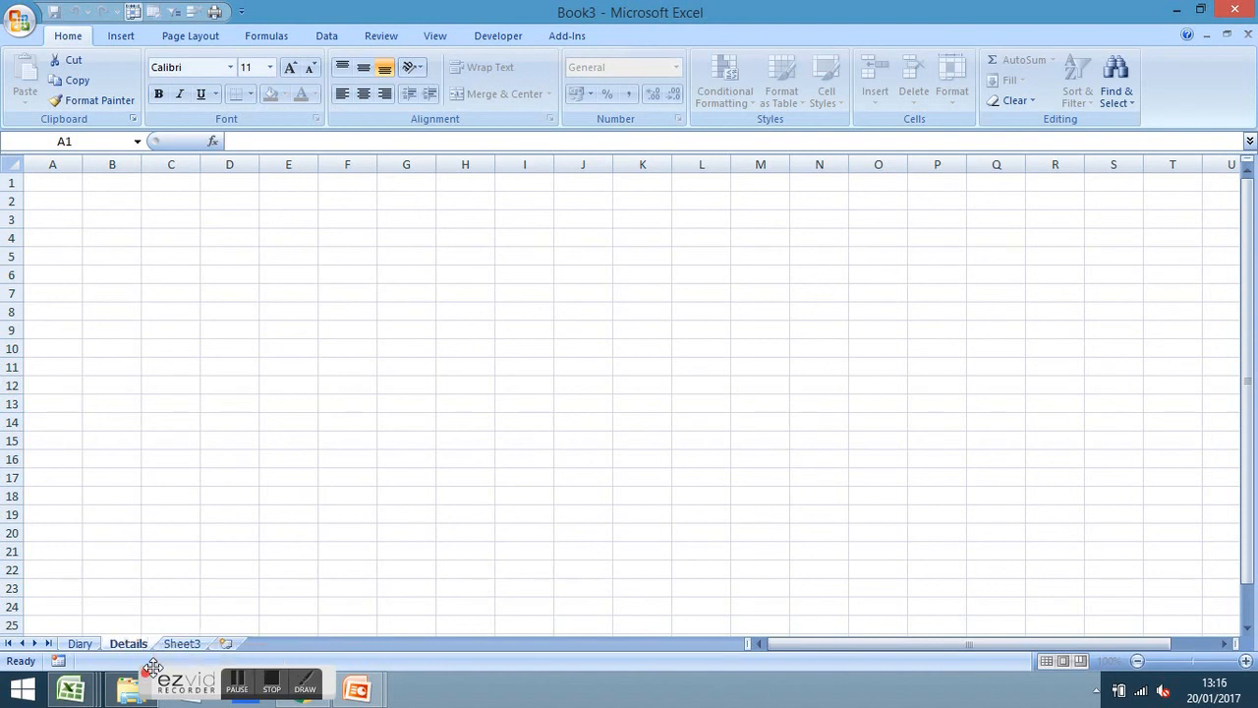
Rename Sheet3 to 'Invoice', delete that sheet, and return to the Diary sheet
double_click(183, 643)
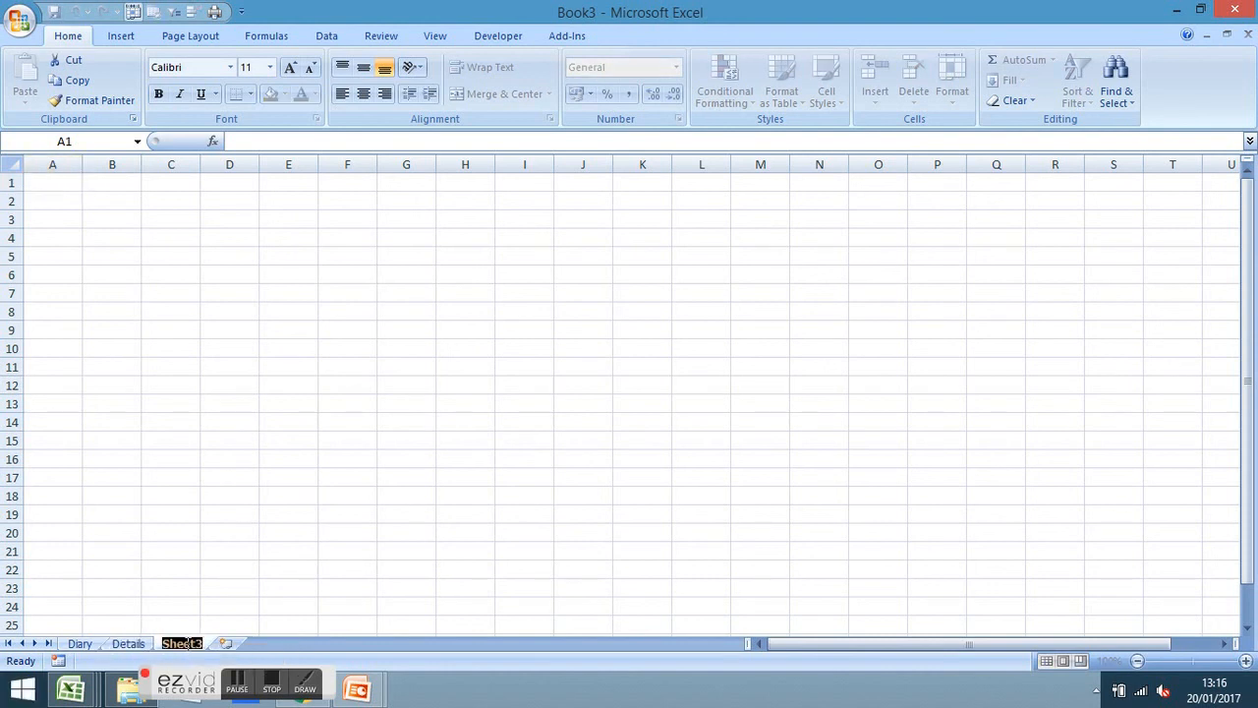
text(Invoice)
click(340, 556)
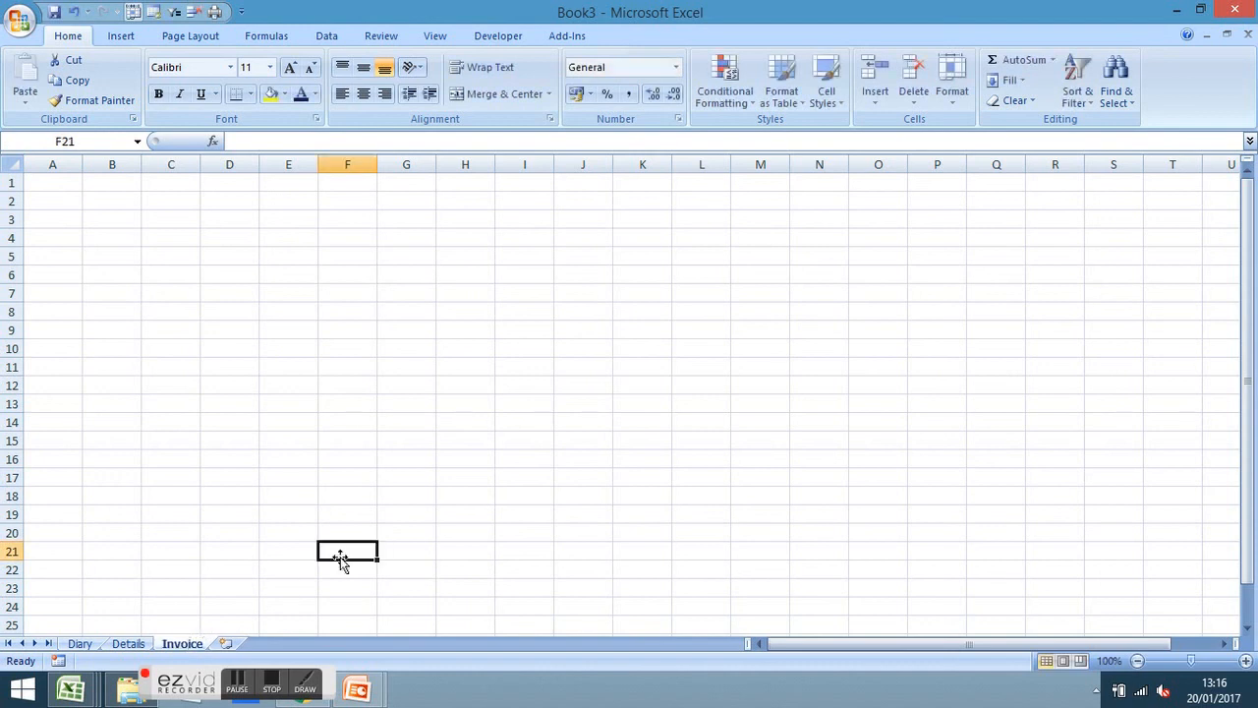
right_click(194, 651)
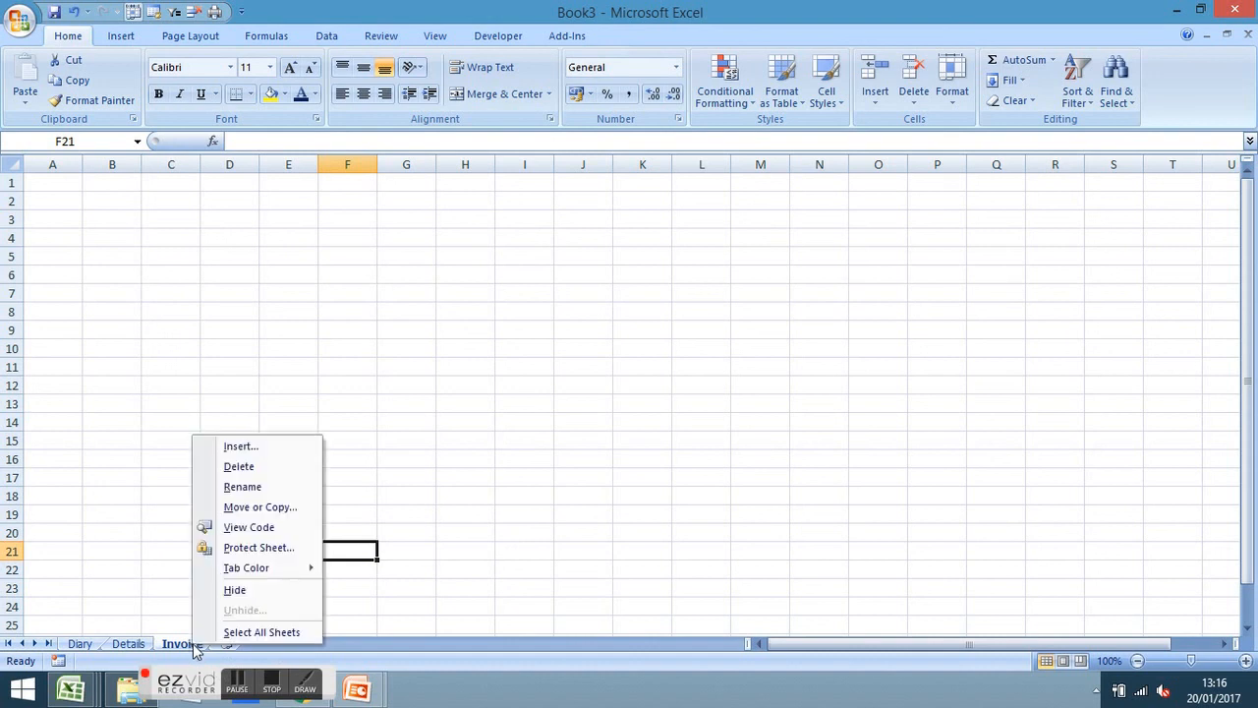
click(260, 465)
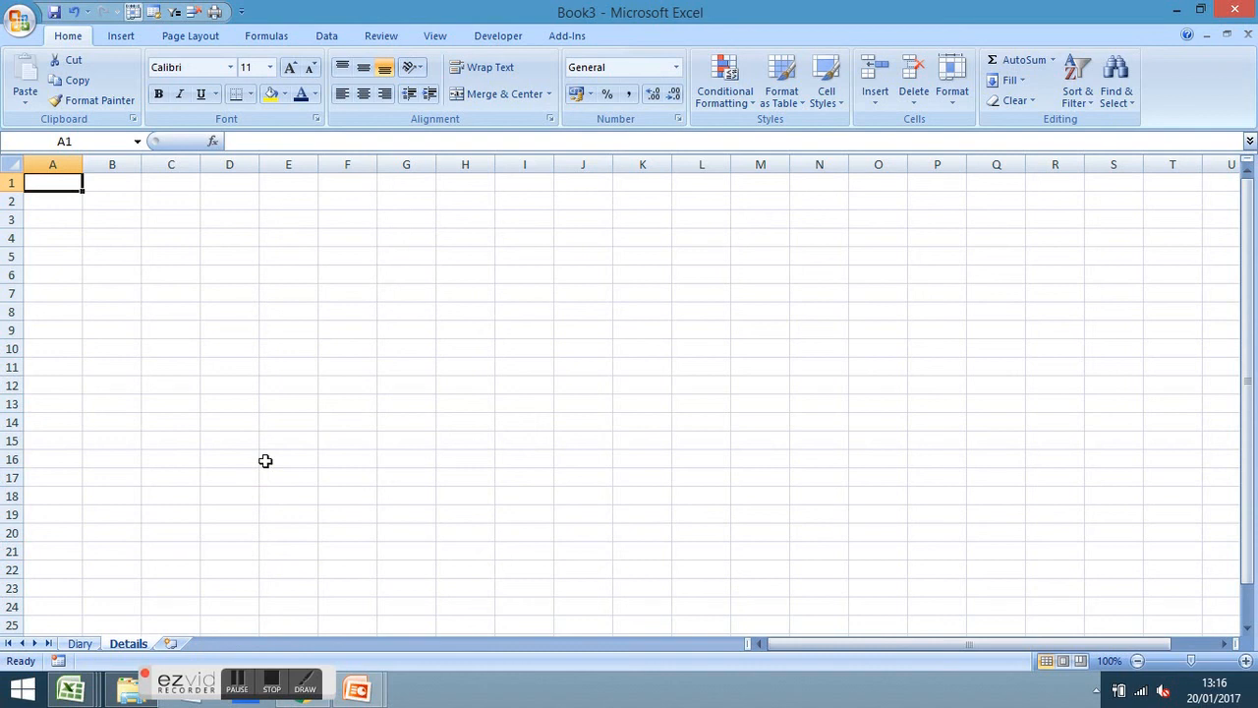
click(81, 644)
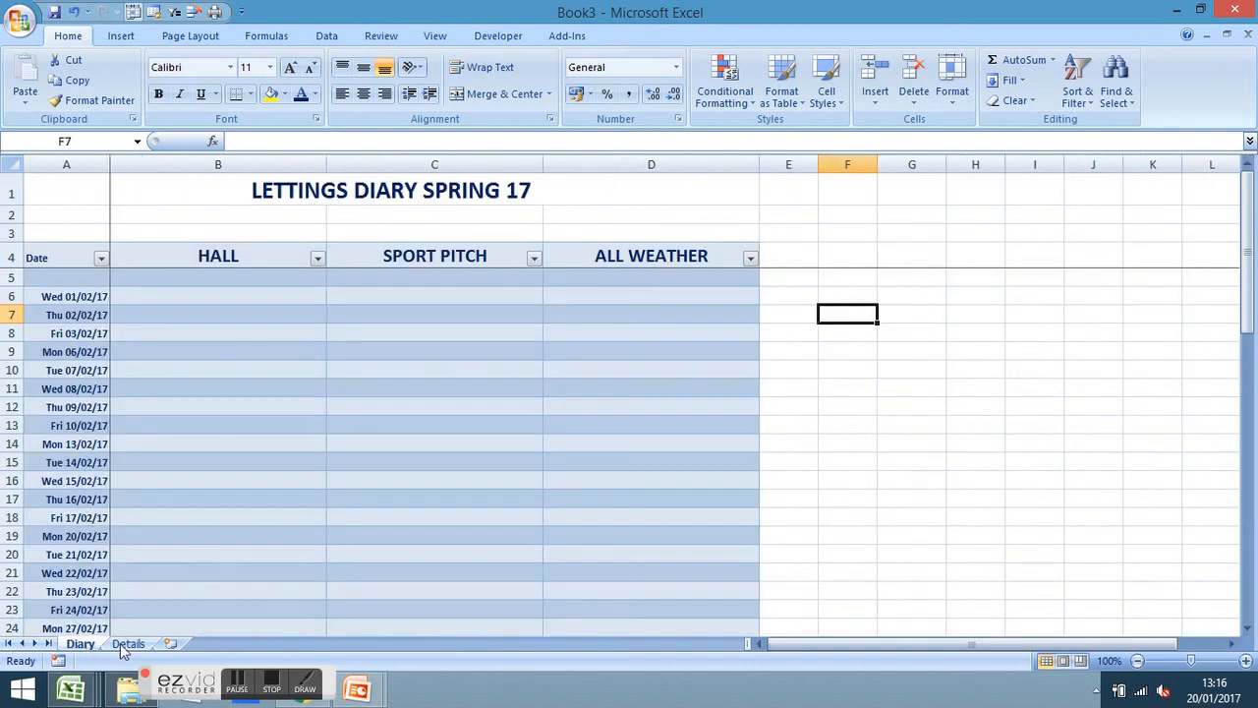